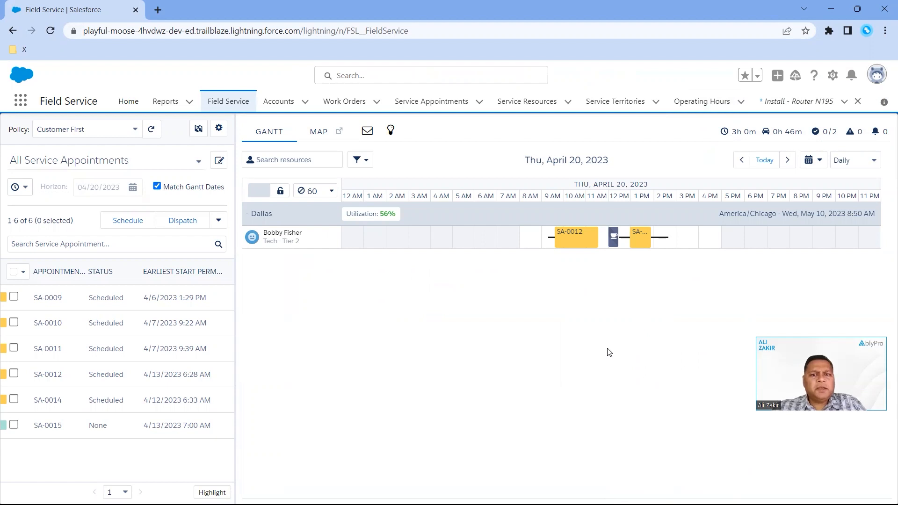
Search the available apps for "FIELD", launch the Field Service app and open its Field Service scheduling page
click(20, 100)
text(F)
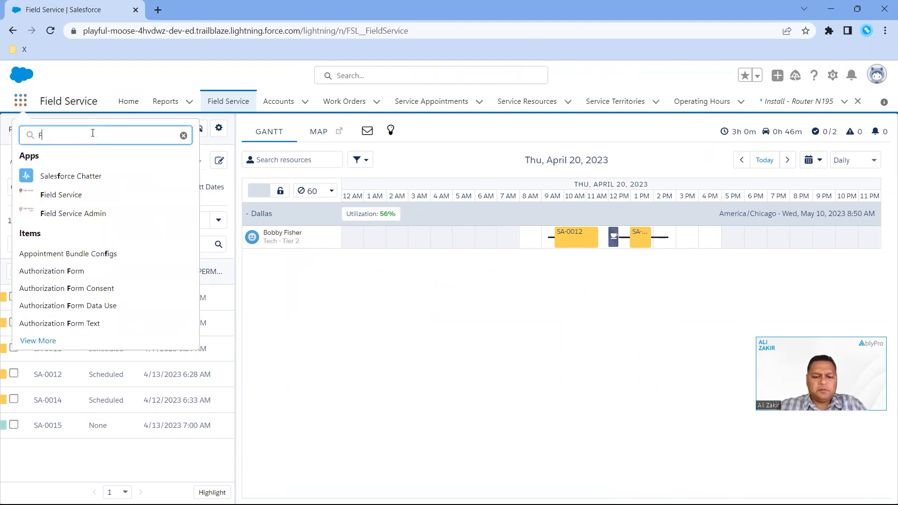
text(IELD)
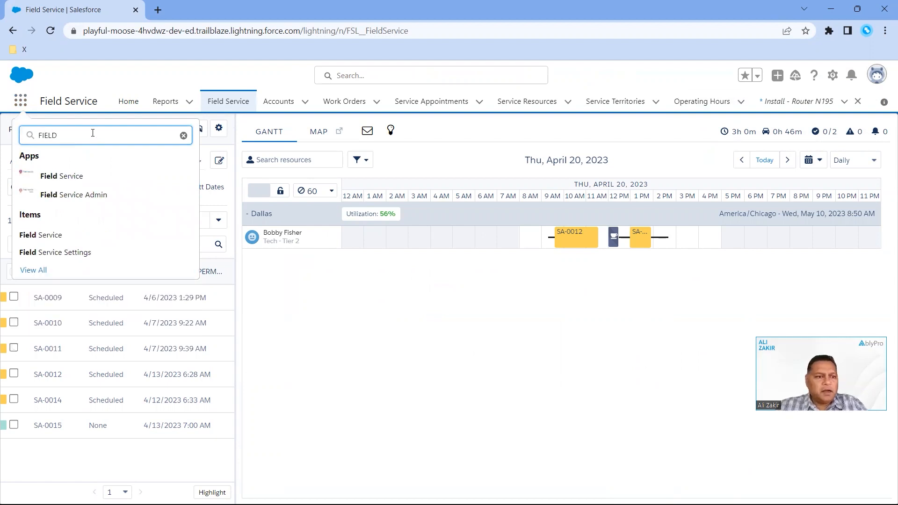
click(58, 180)
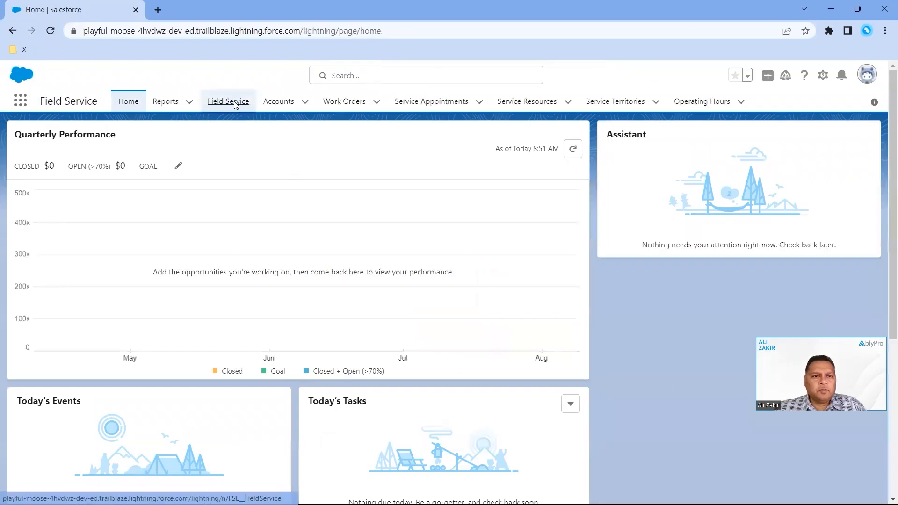
click(236, 101)
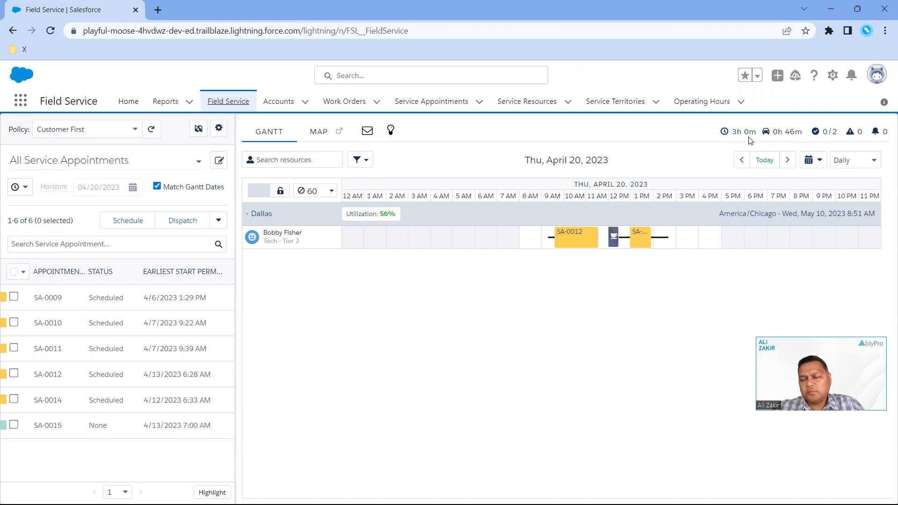
Examine the technician's April 20 Gantt row, including the SA-0012 and SA-0014 appointments, the break and the travel times
mouse_move(750, 141)
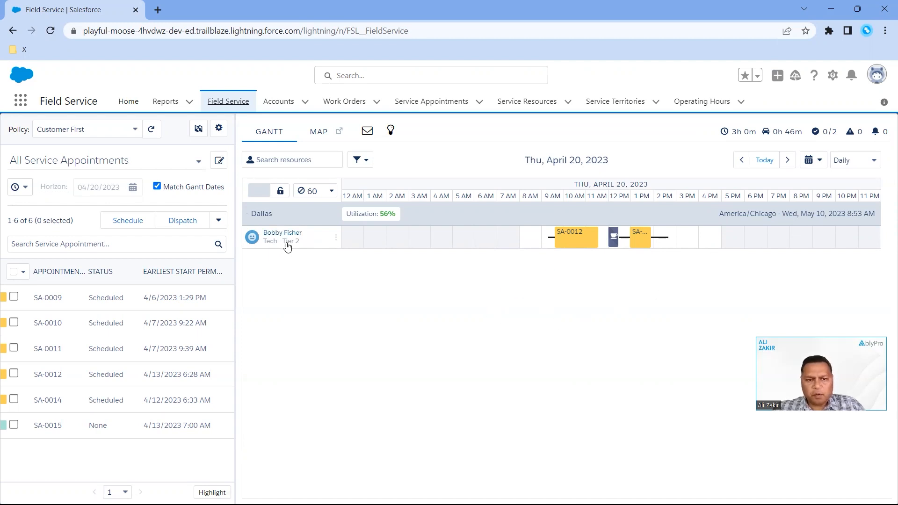
mouse_move(577, 247)
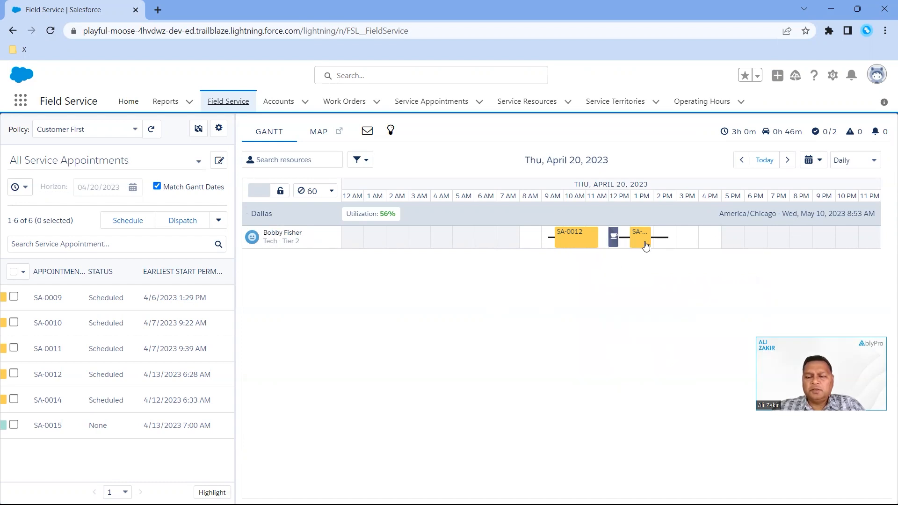
mouse_move(645, 247)
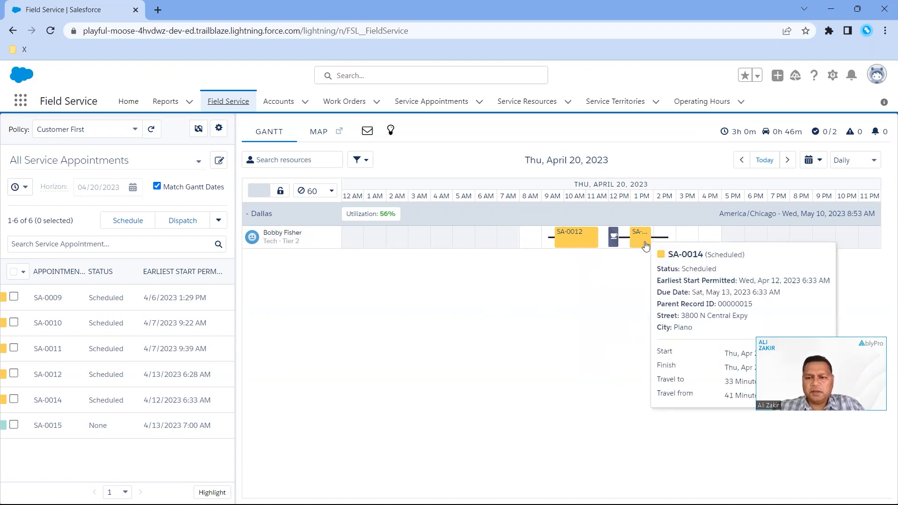
mouse_move(614, 248)
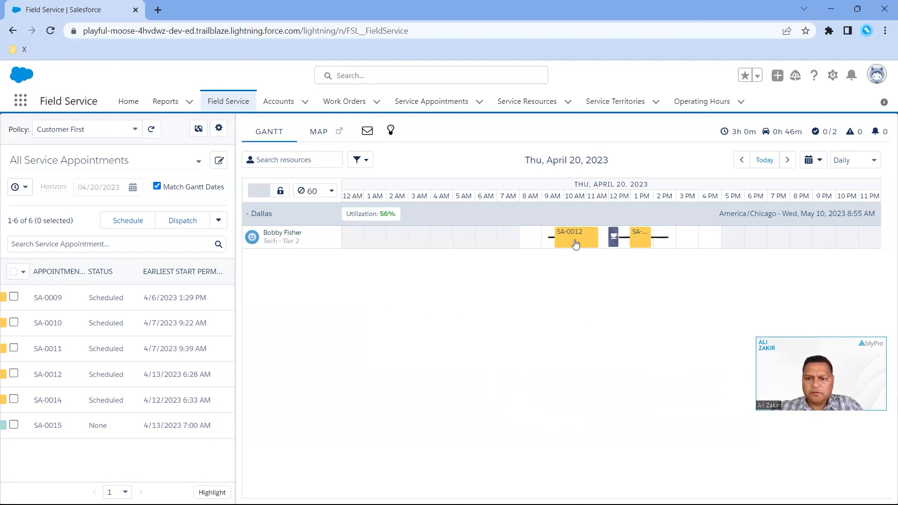
mouse_move(577, 237)
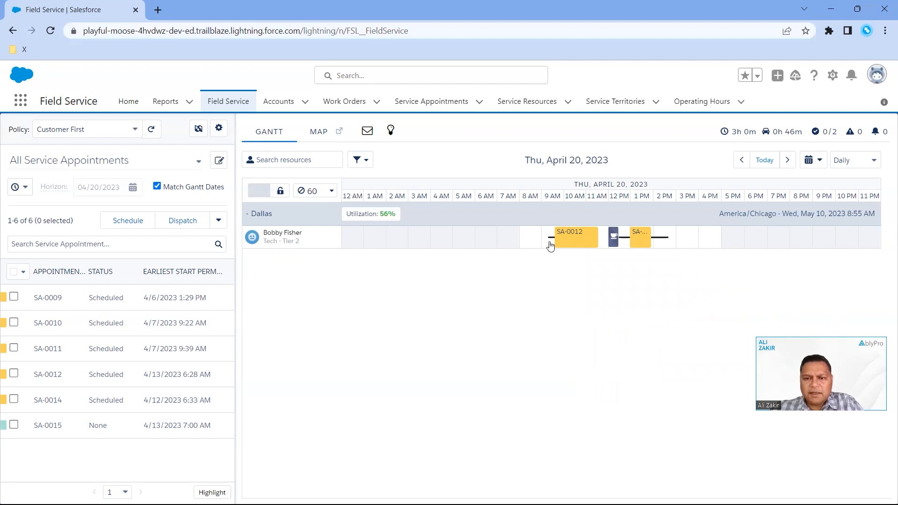
mouse_move(550, 246)
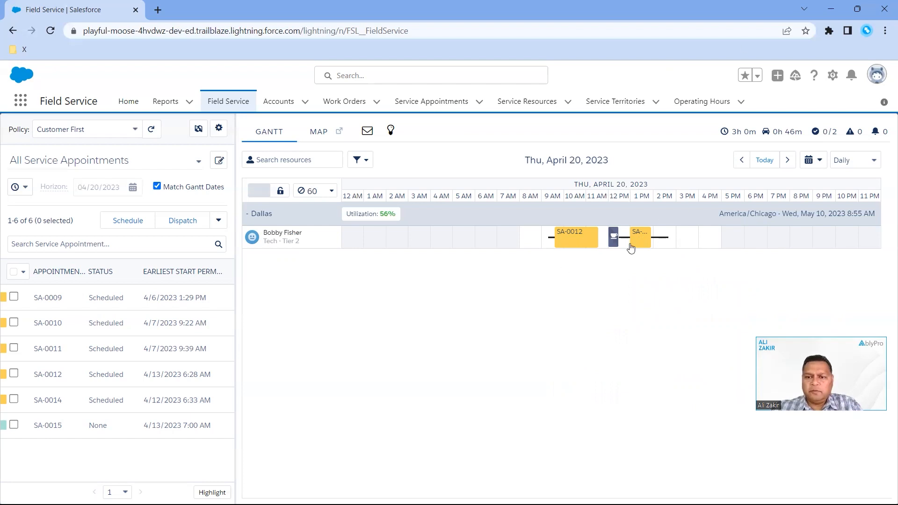
mouse_move(641, 245)
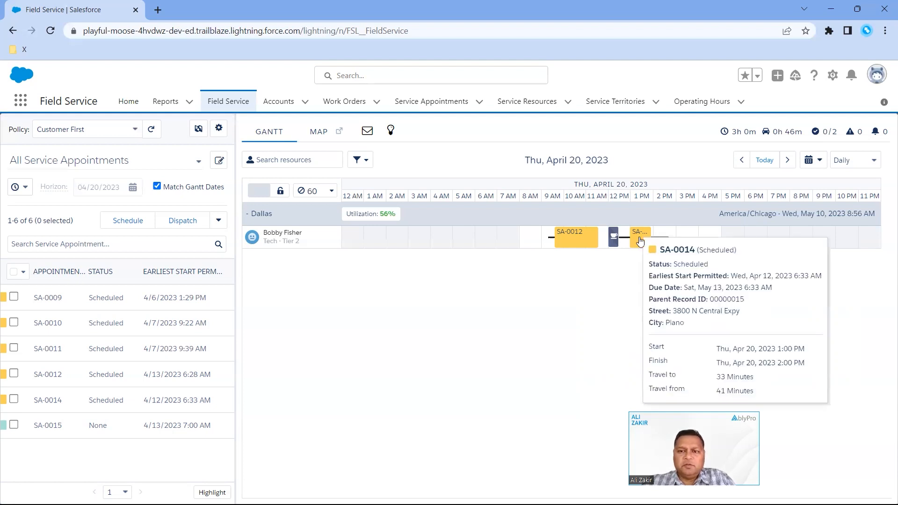
Reschedule appointments on the technician's Gantt row, placing SA-0012 at about 9 AM and SA-0014 at about 2 PM
mouse_move(640, 240)
mouse_down()
mouse_move(565, 240)
mouse_move(664, 241)
mouse_move(641, 246)
mouse_up()
drag(575, 238, 653, 245)
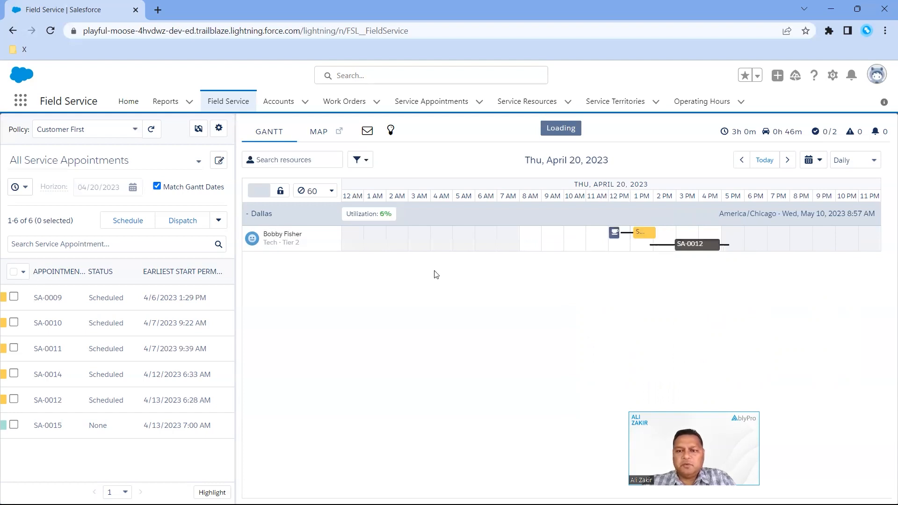
drag(703, 245, 576, 232)
mouse_move(639, 239)
mouse_down()
mouse_move(665, 240)
mouse_move(657, 241)
mouse_up()
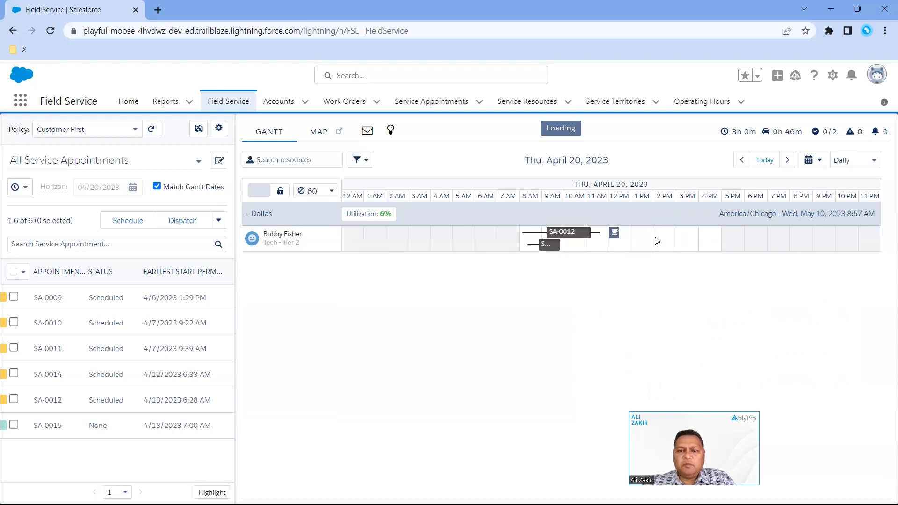
drag(551, 244, 660, 229)
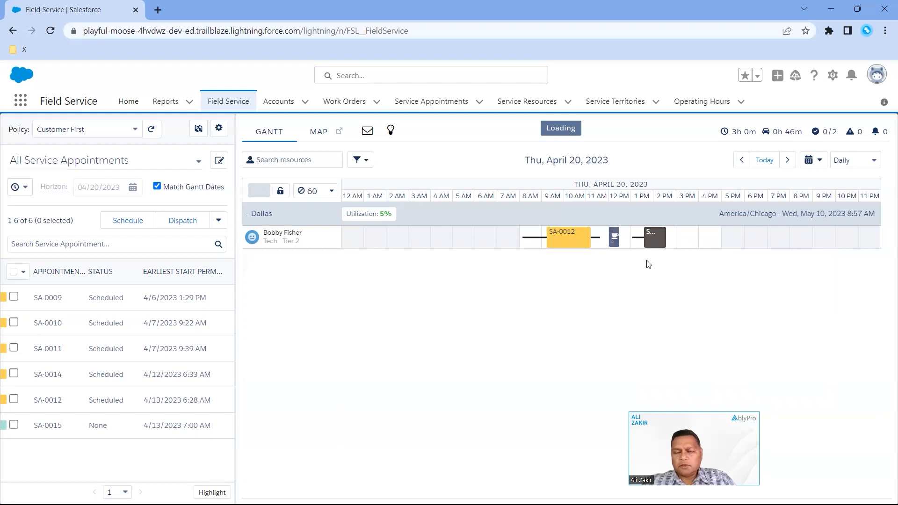
drag(651, 249, 568, 232)
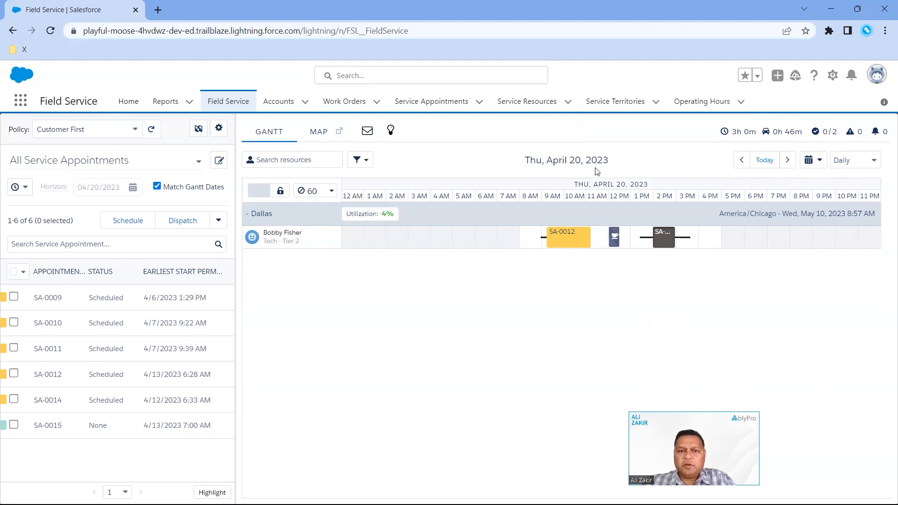
Review the Gantt's date calendar and its available time-range views, keeping the current date and the Daily view
click(819, 164)
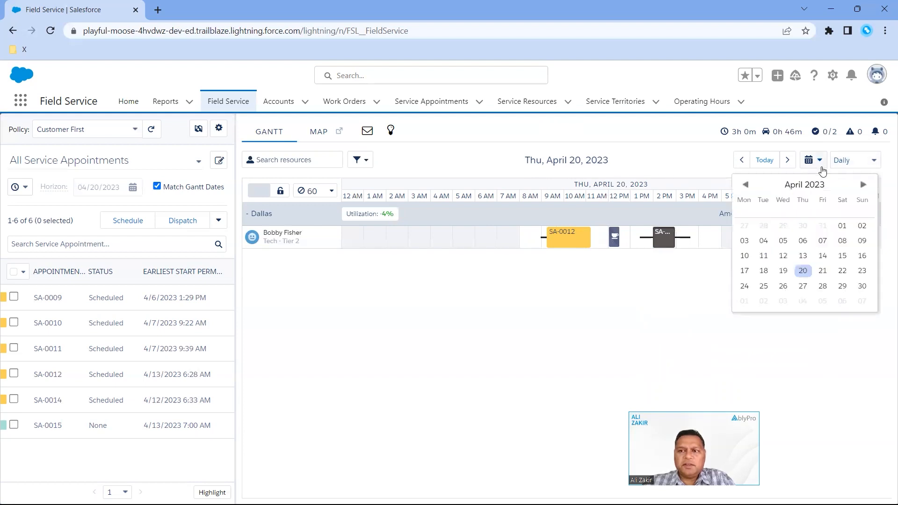
click(819, 163)
click(874, 163)
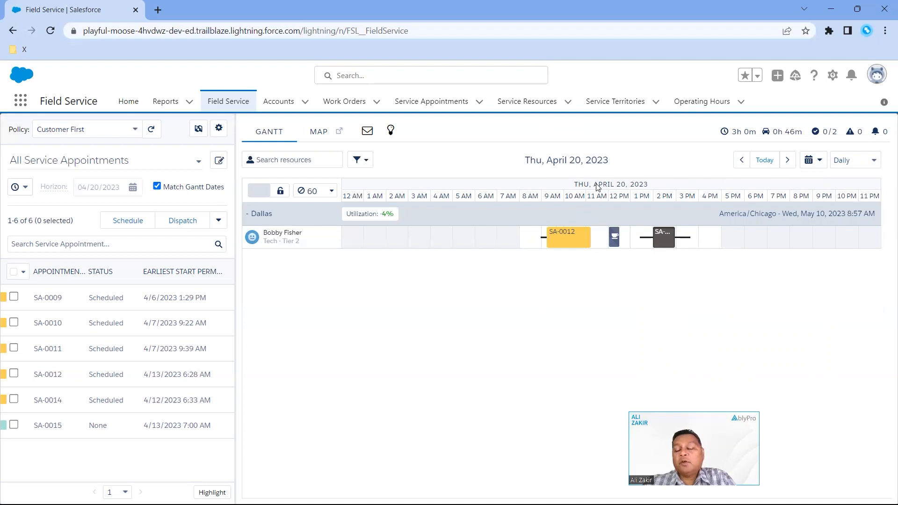
click(873, 161)
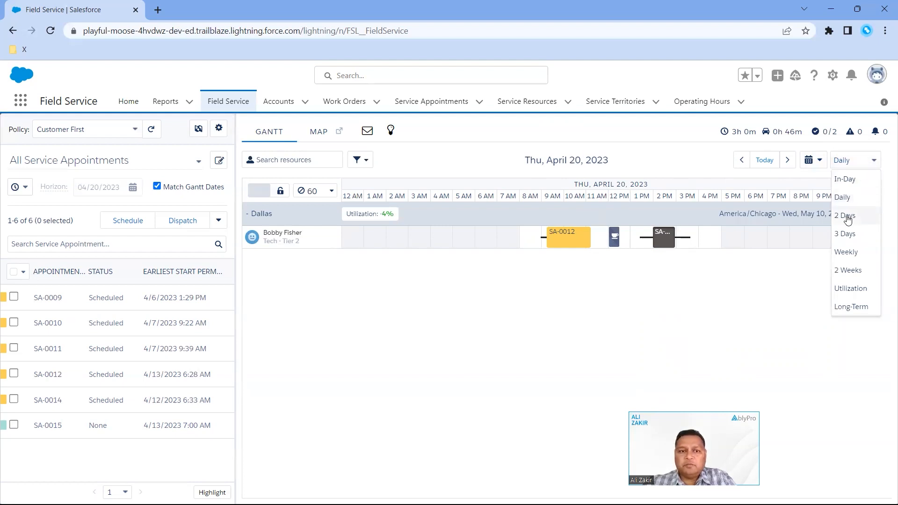
click(727, 287)
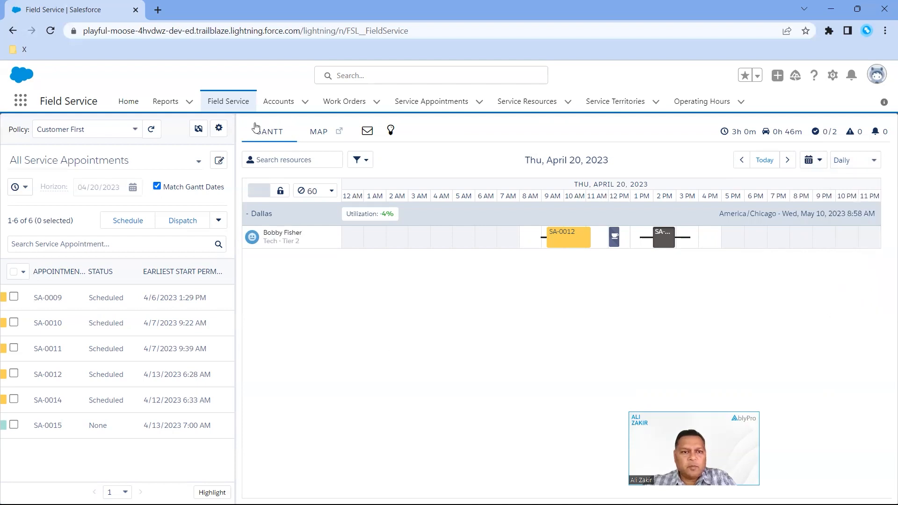
Switch from the Gantt to the map view and review which marker types the map layers offer
click(318, 134)
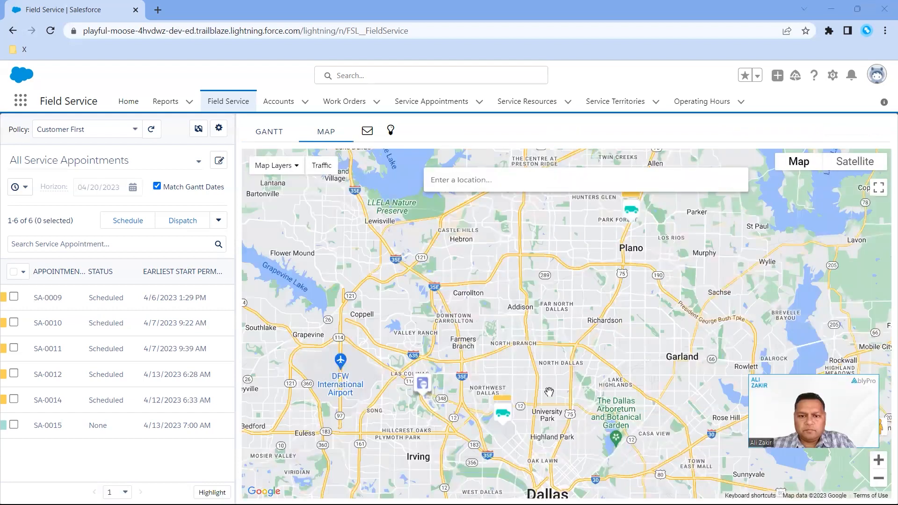
drag(548, 392, 570, 367)
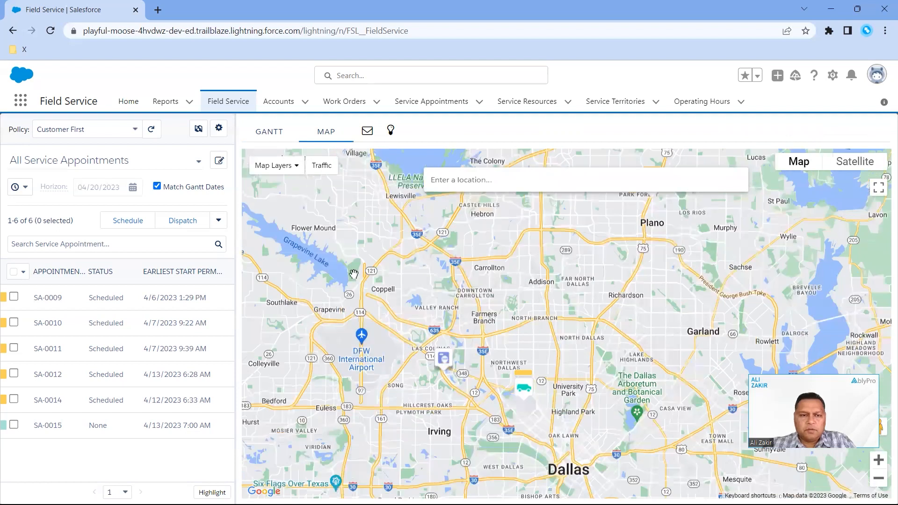
drag(353, 274, 359, 302)
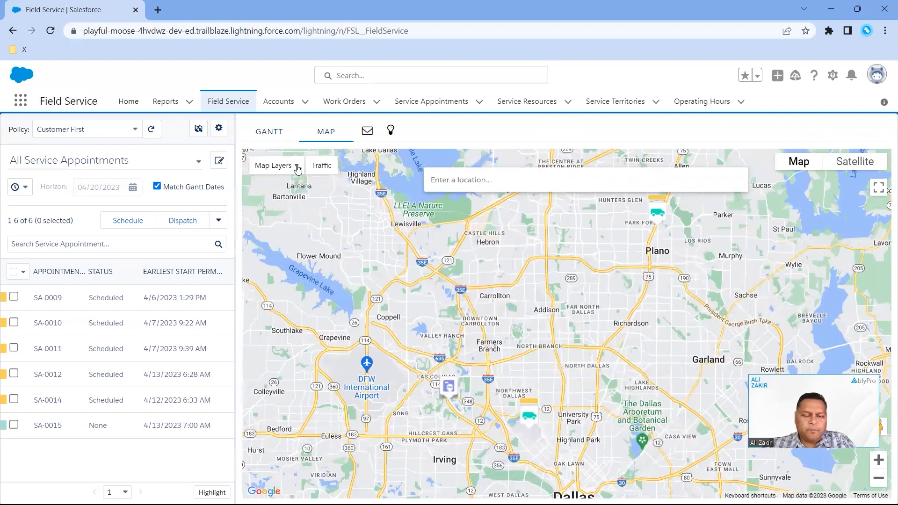
click(297, 168)
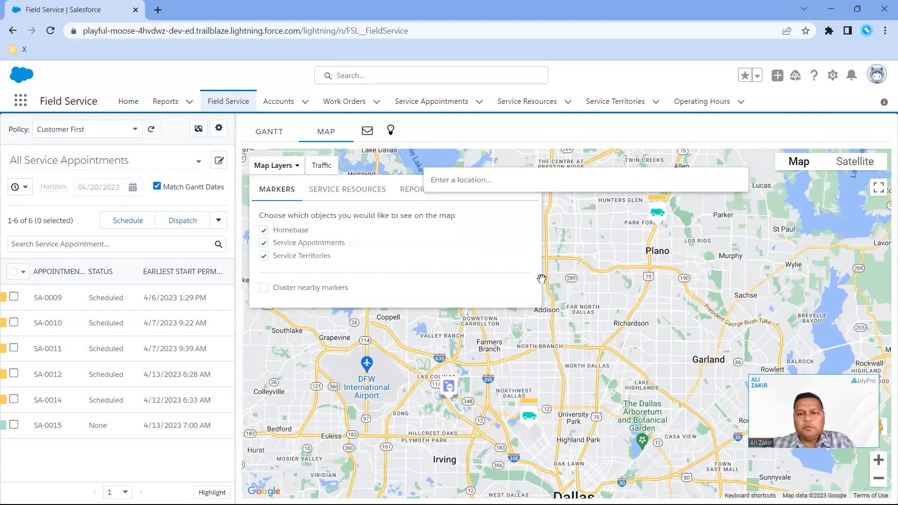
click(283, 171)
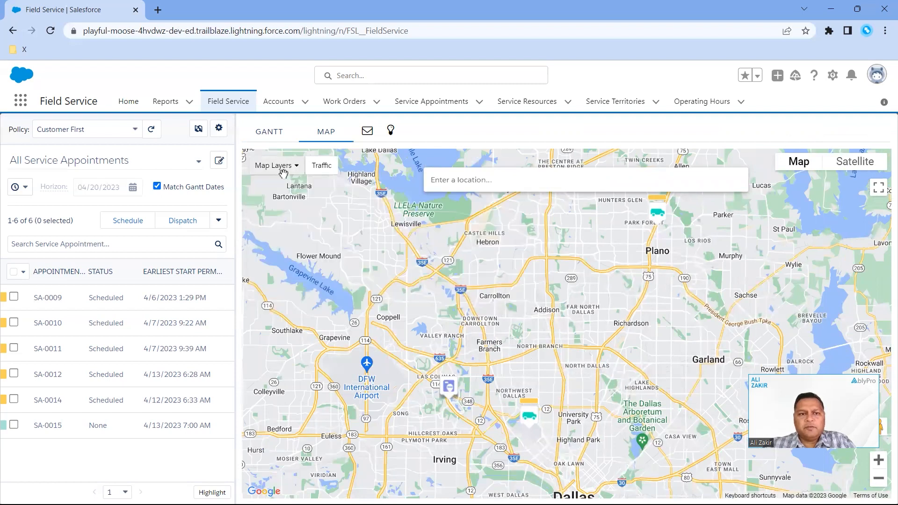
drag(605, 317, 604, 326)
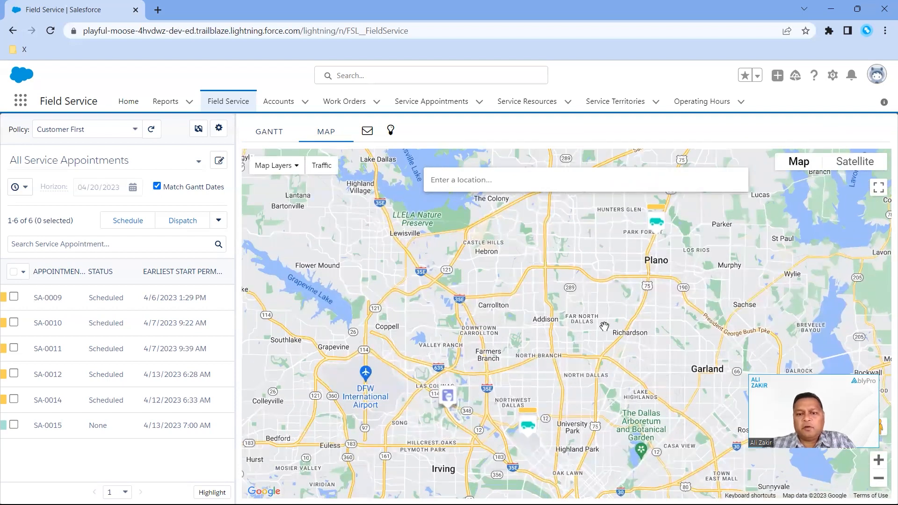
drag(610, 290, 608, 306)
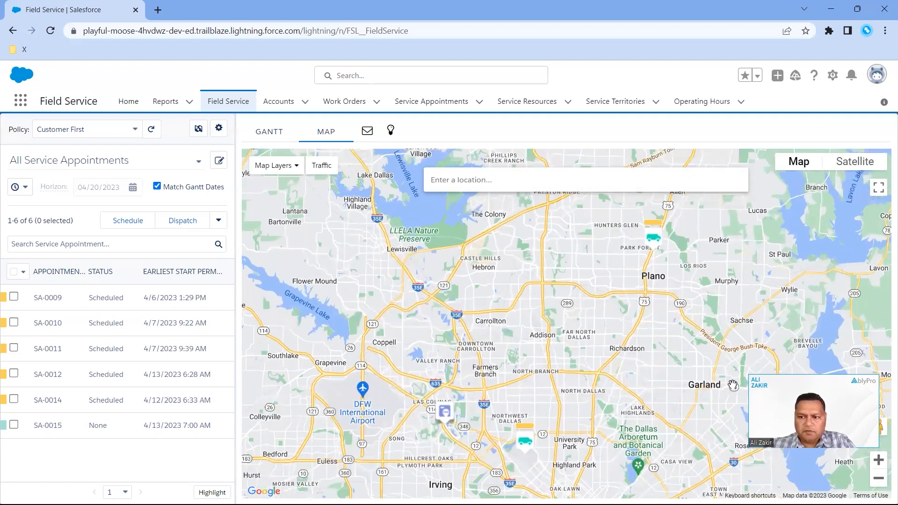
Examine on the map where the Dallas territory, the SA-0012 appointment and the appointment near Plano are located
click(878, 460)
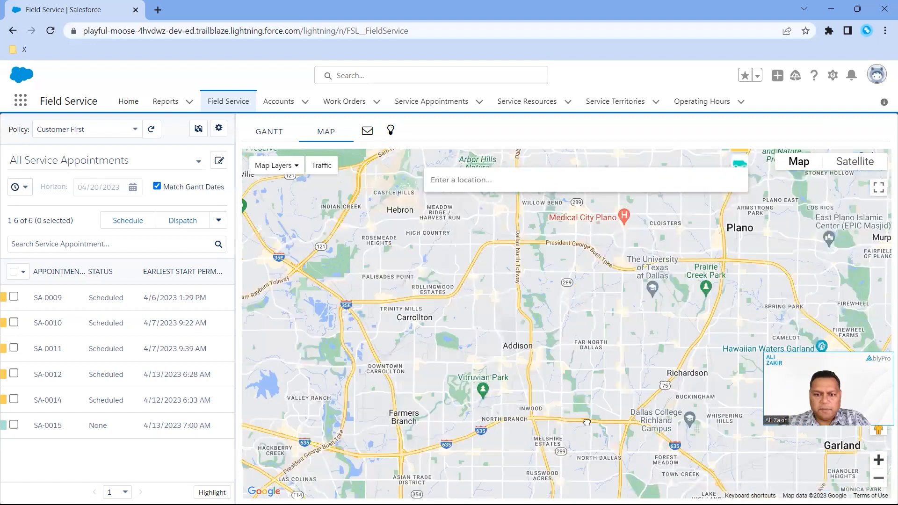
drag(335, 491, 450, 308)
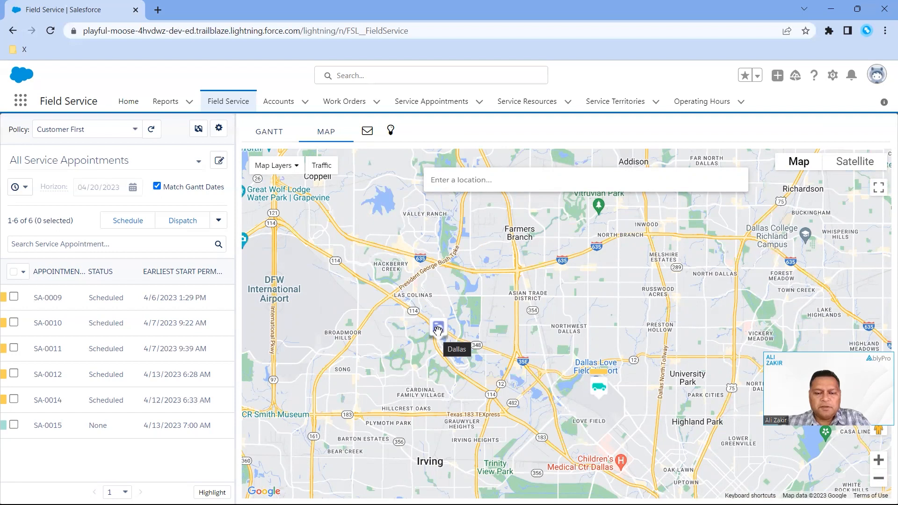
drag(497, 304, 465, 328)
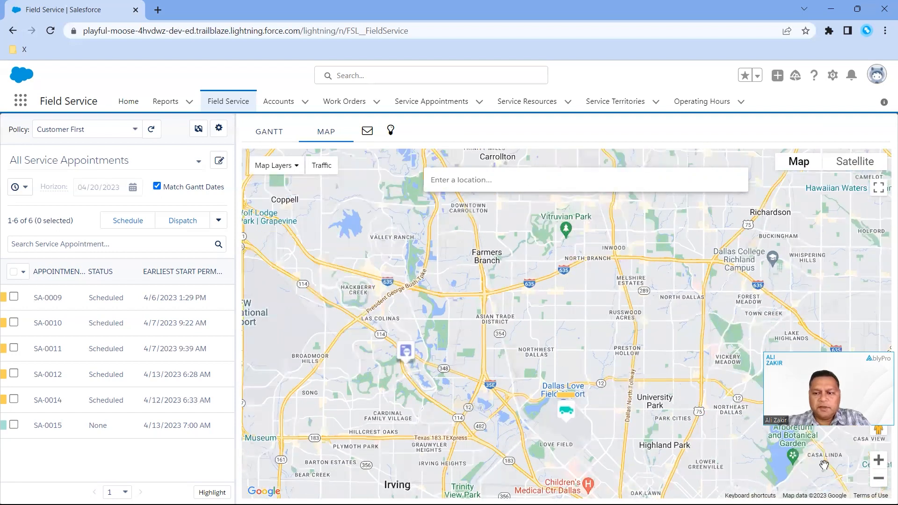
click(878, 479)
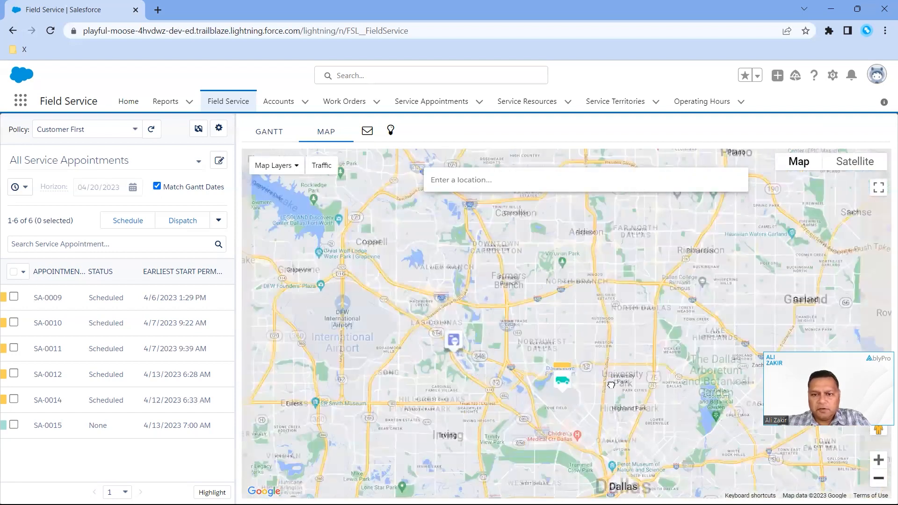
drag(555, 411, 556, 406)
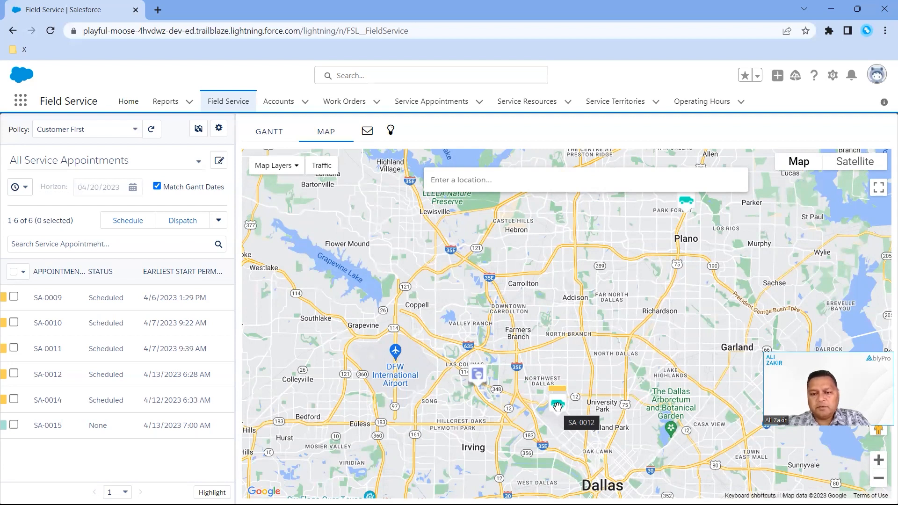
drag(586, 377, 548, 452)
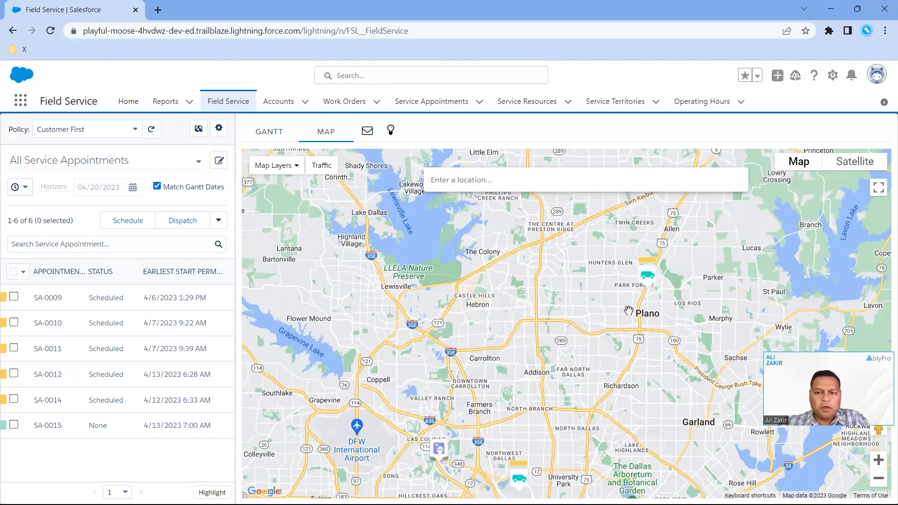
click(878, 479)
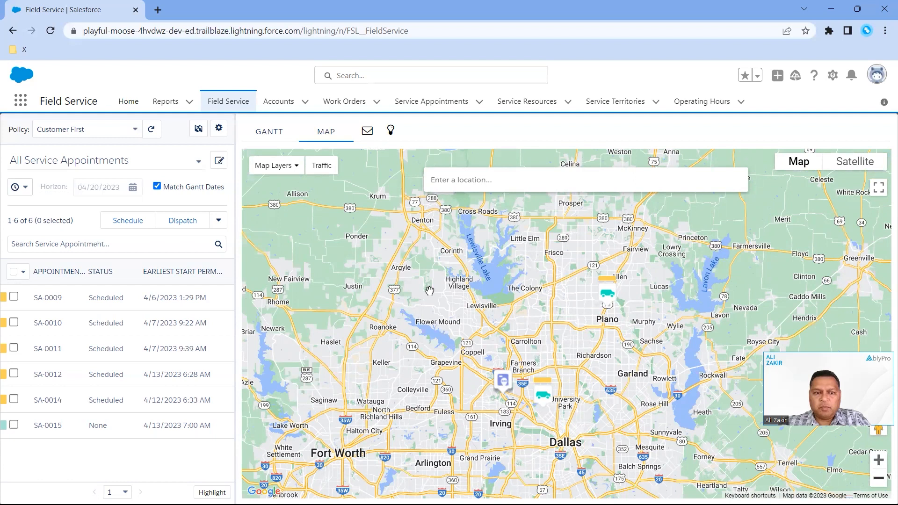
Turn on the traffic overlay on the map and inspect the roads between the Dallas and Plano appointments
click(328, 174)
drag(425, 321, 442, 290)
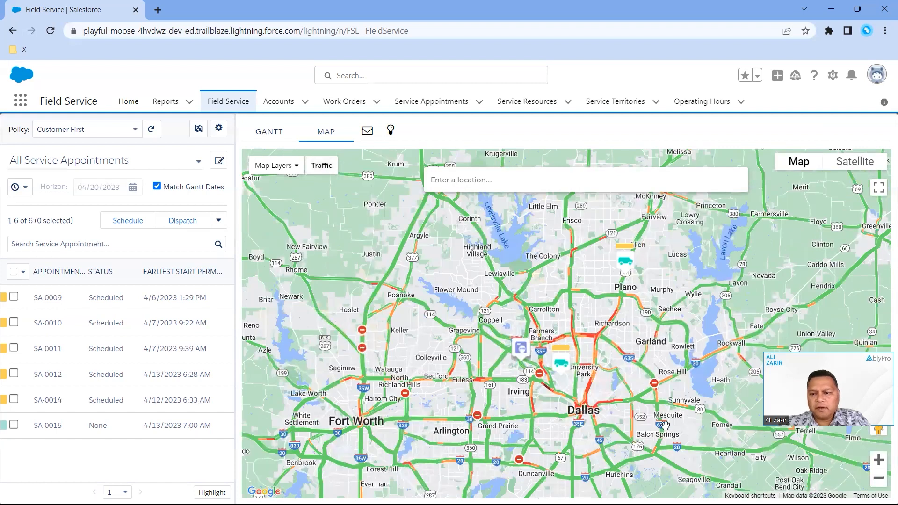
click(878, 465)
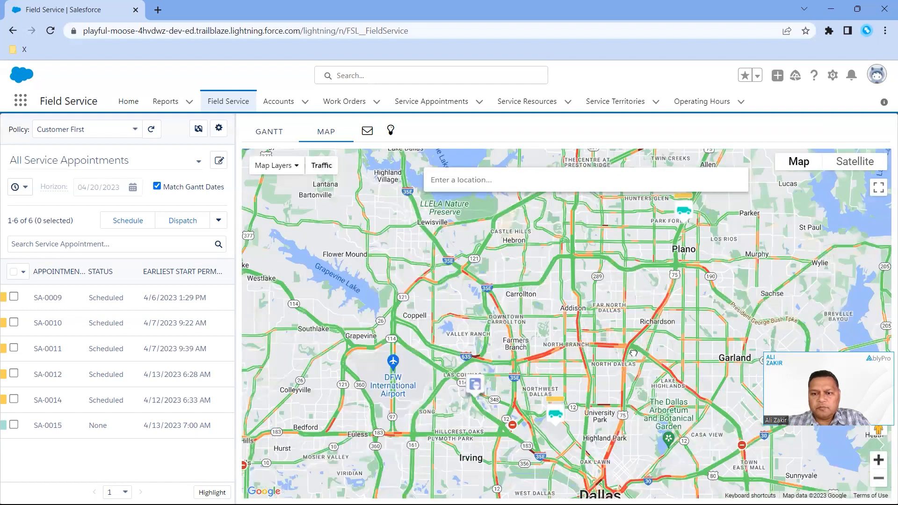
Examine the traffic conditions on the map across Dallas, Irving, Garland and Plano
drag(641, 376, 584, 272)
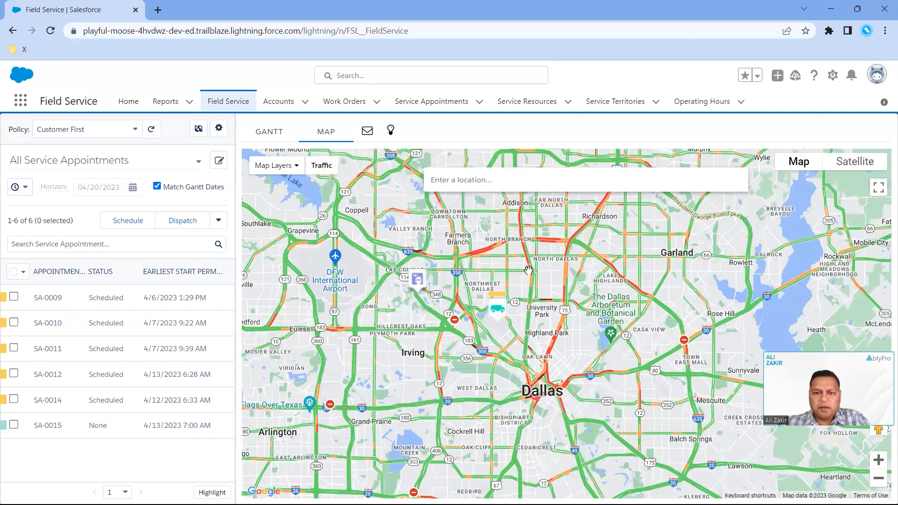
drag(529, 268, 457, 392)
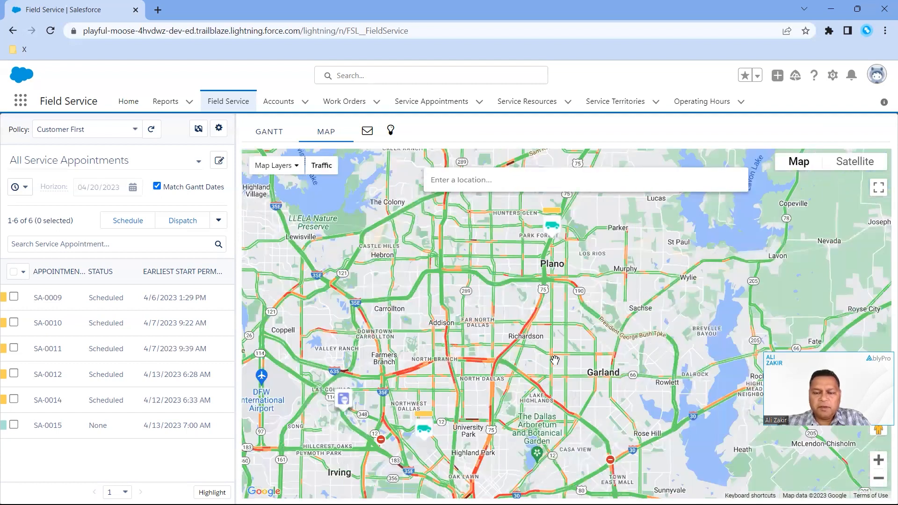
drag(563, 399, 652, 326)
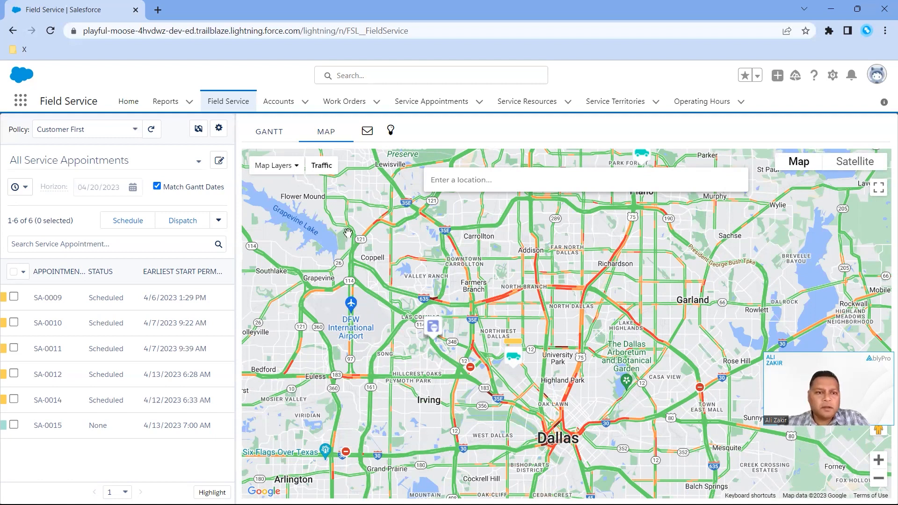
Review the map layer options for markers, service resources and reports, leaving the layers as they are
click(299, 168)
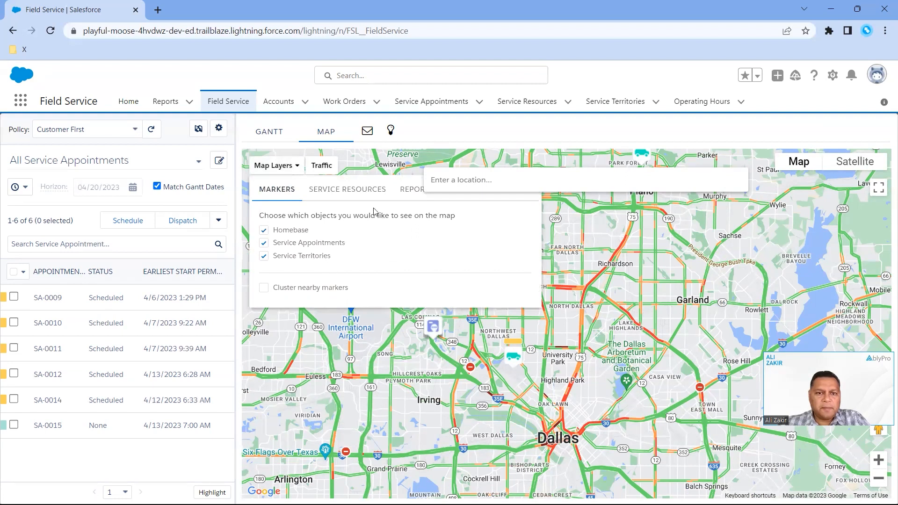
click(366, 193)
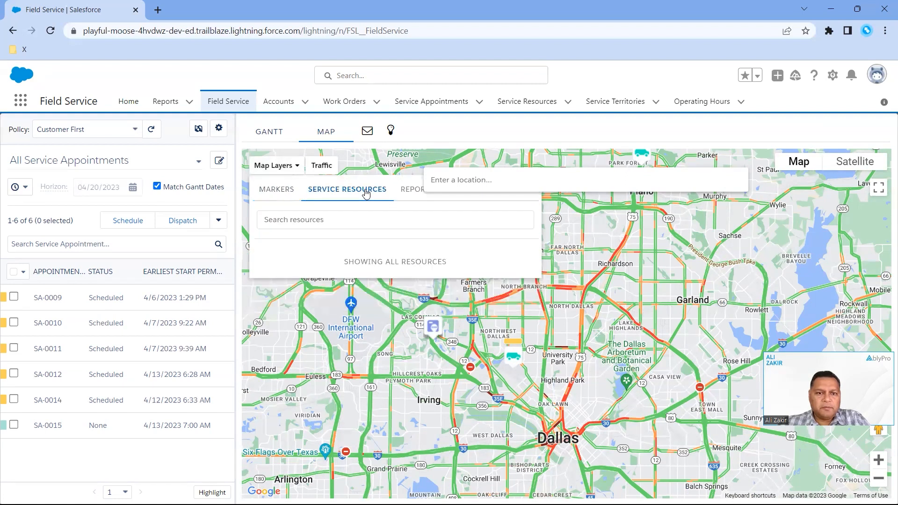
click(367, 223)
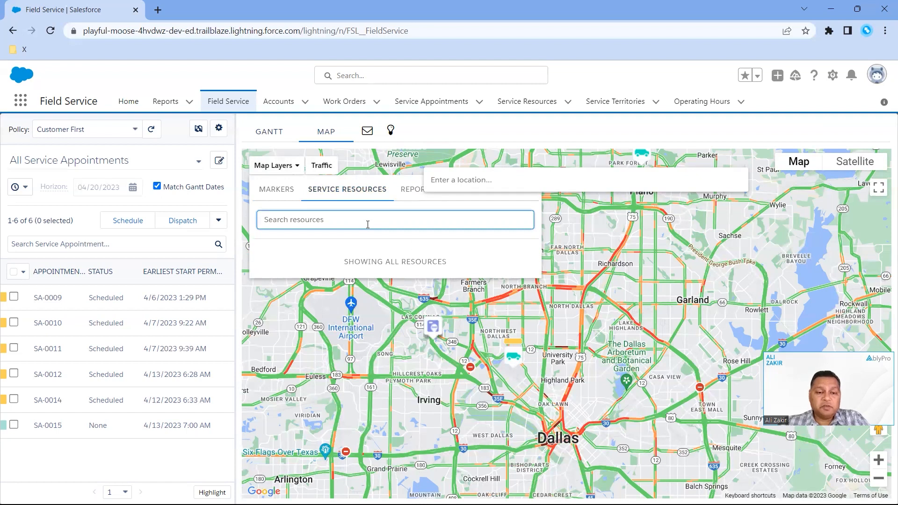
click(411, 191)
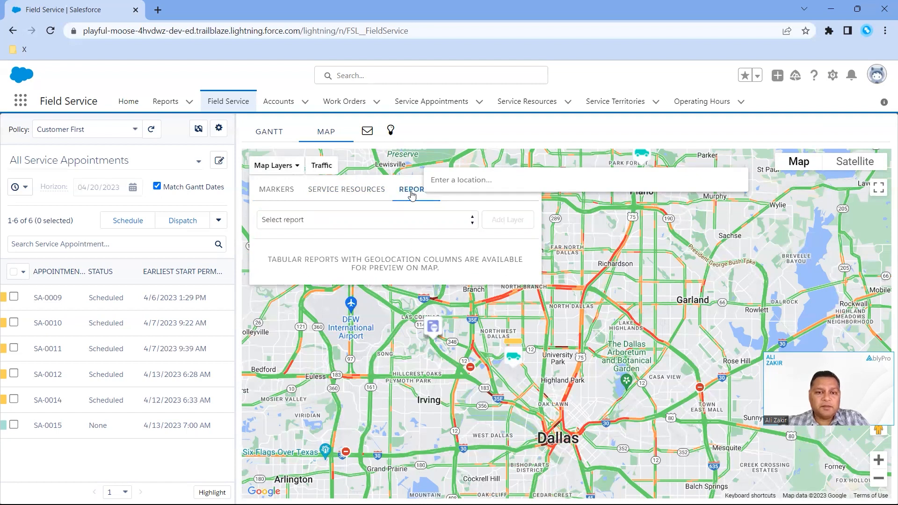
click(282, 192)
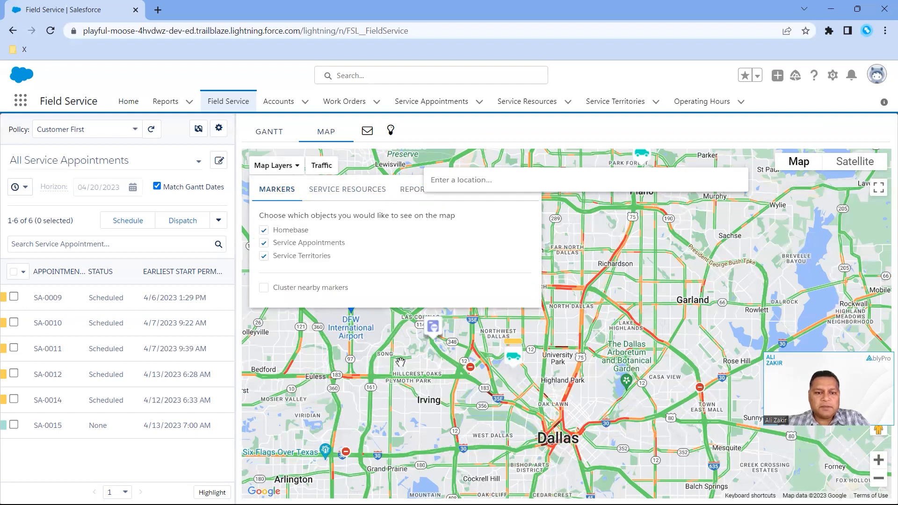
click(274, 171)
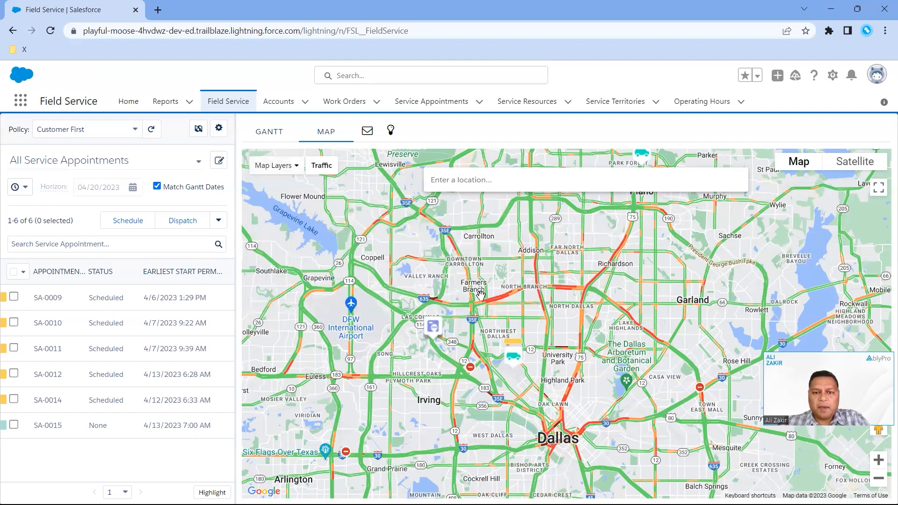
Turn off the traffic overlay and view the appointments near Dallas and Plano within the wider surrounding area
click(313, 168)
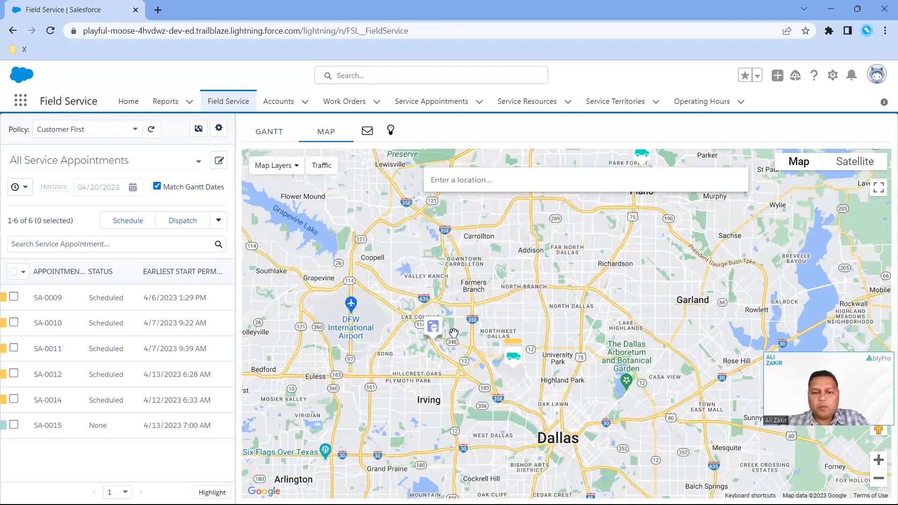
drag(498, 323, 498, 326)
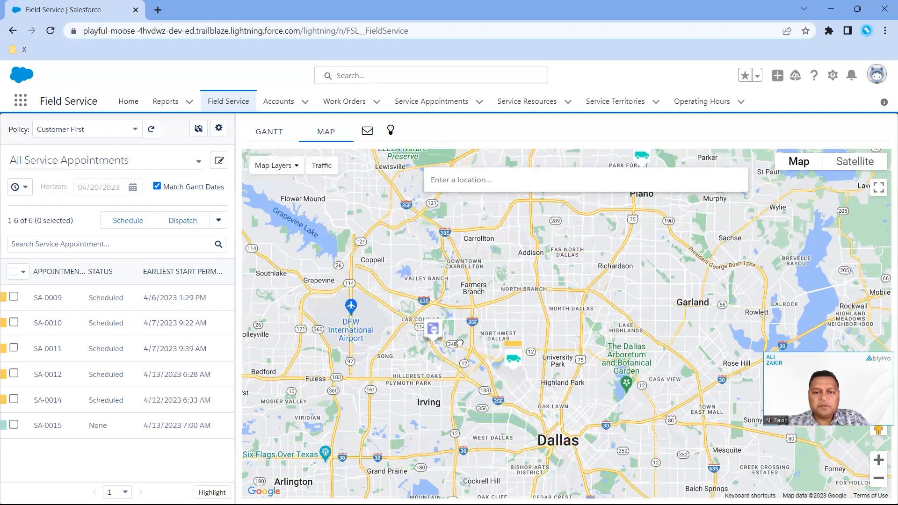
drag(454, 351, 410, 375)
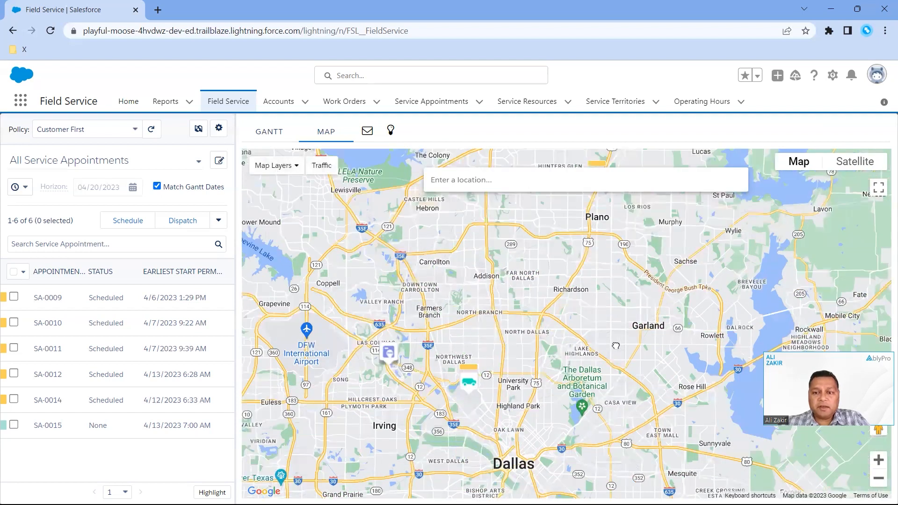
drag(472, 268, 466, 338)
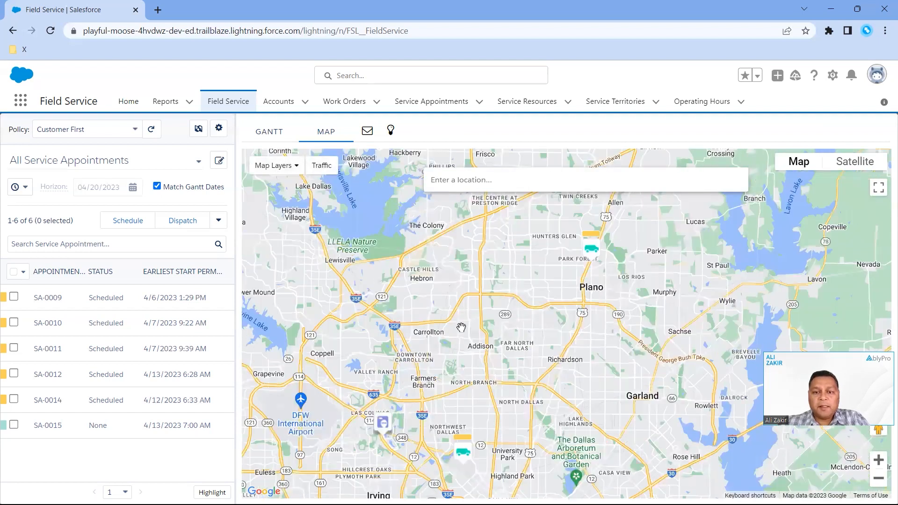
drag(583, 240, 634, 186)
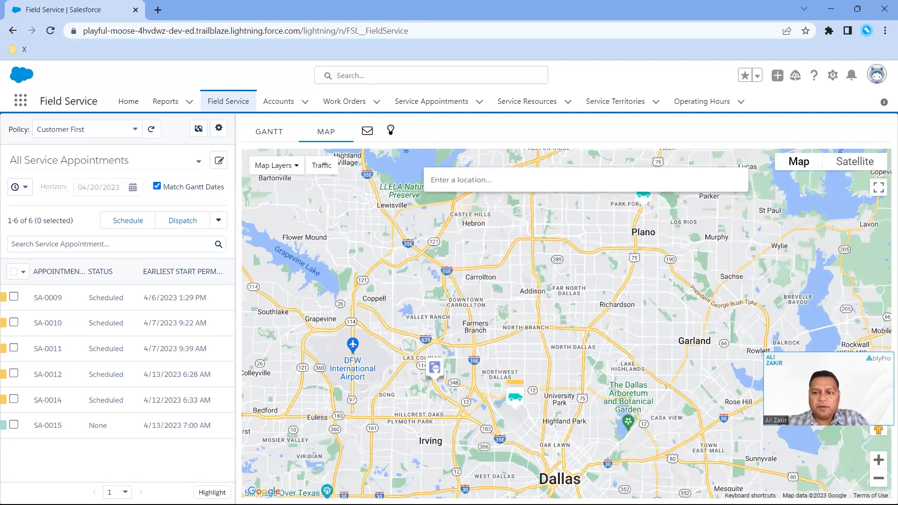
click(878, 478)
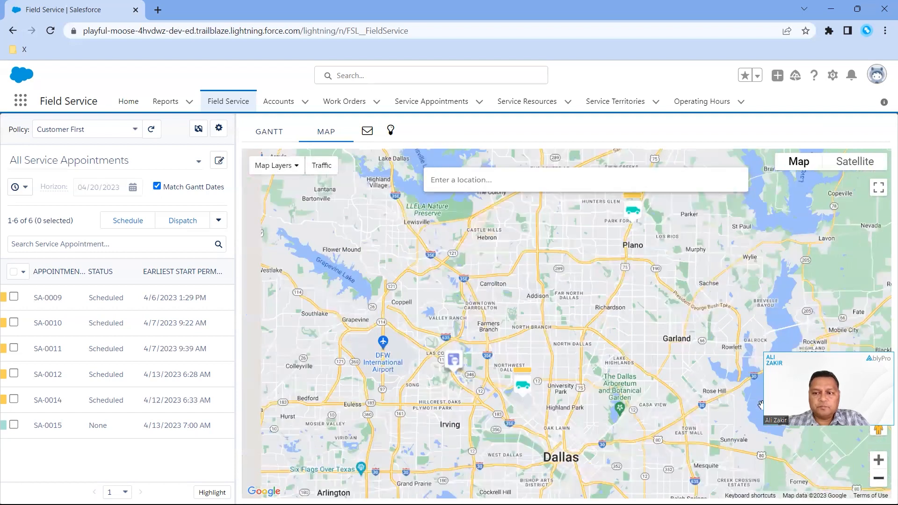
Return to the Gantt and review its hours filter and the resource sorting and crew filtering options, keeping Name and Show all
click(265, 136)
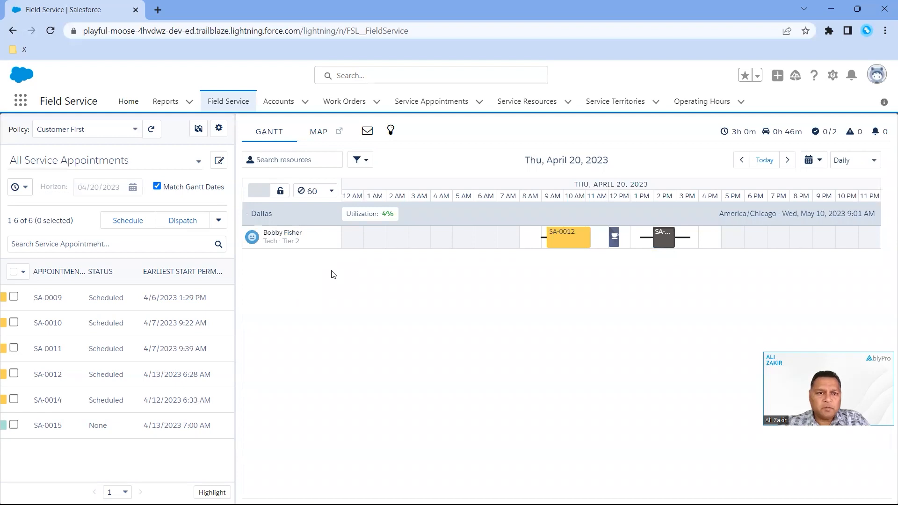
click(368, 165)
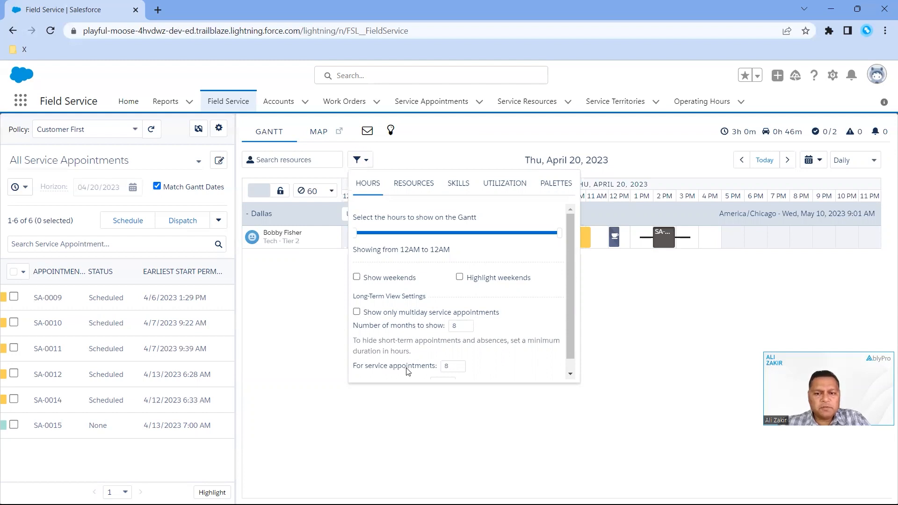
mouse_move(569, 306)
mouse_down()
mouse_move(570, 327)
mouse_move(574, 297)
mouse_up()
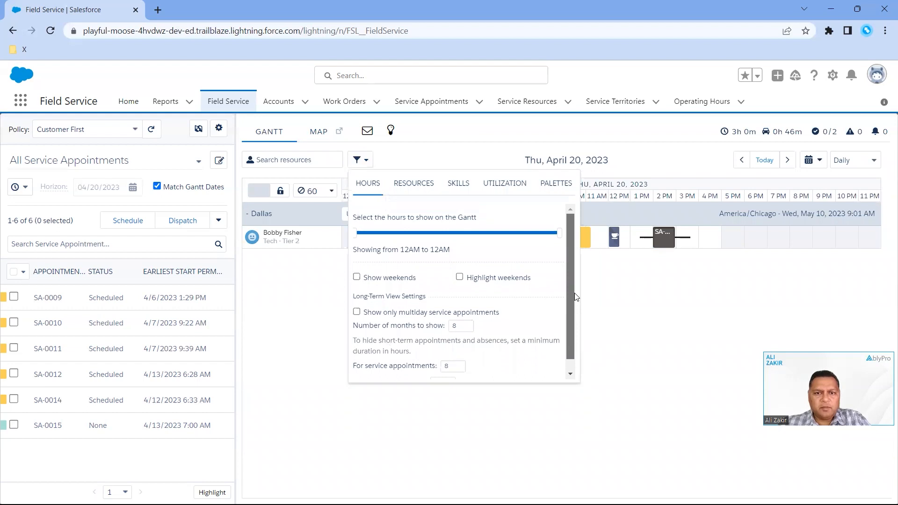
click(410, 187)
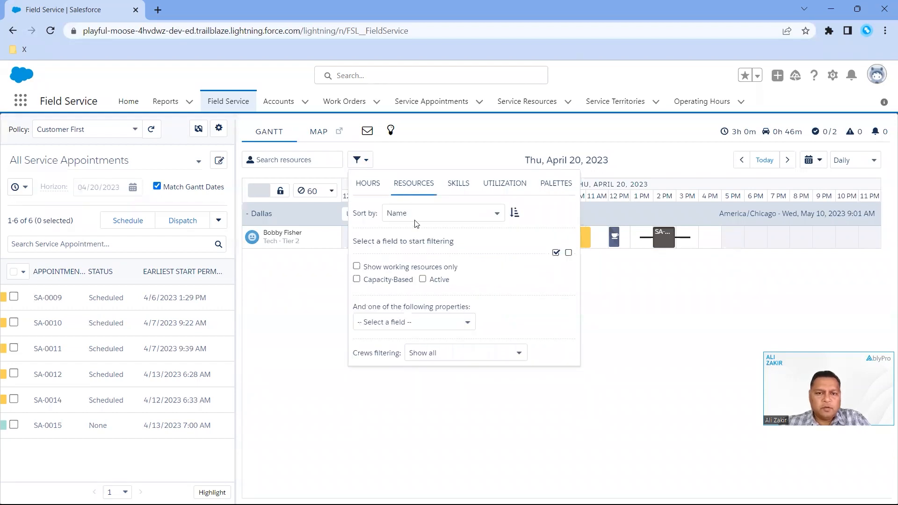
click(434, 219)
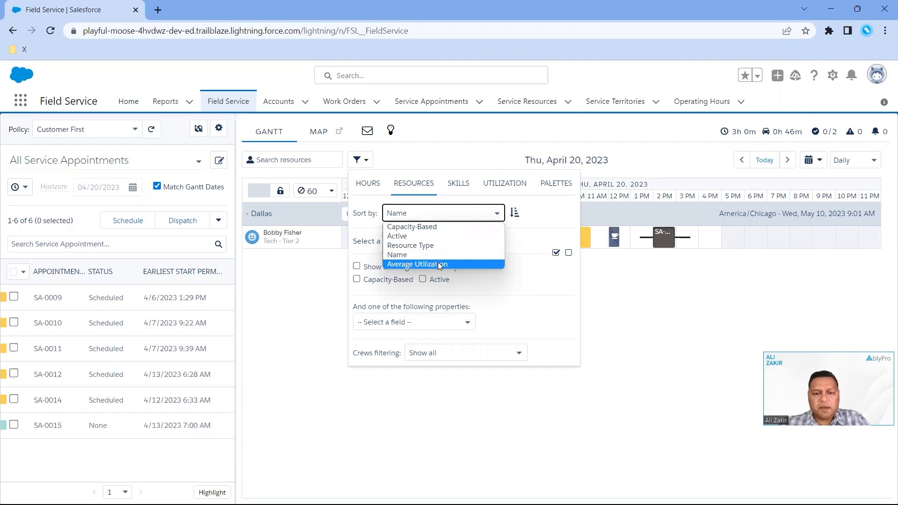
click(523, 253)
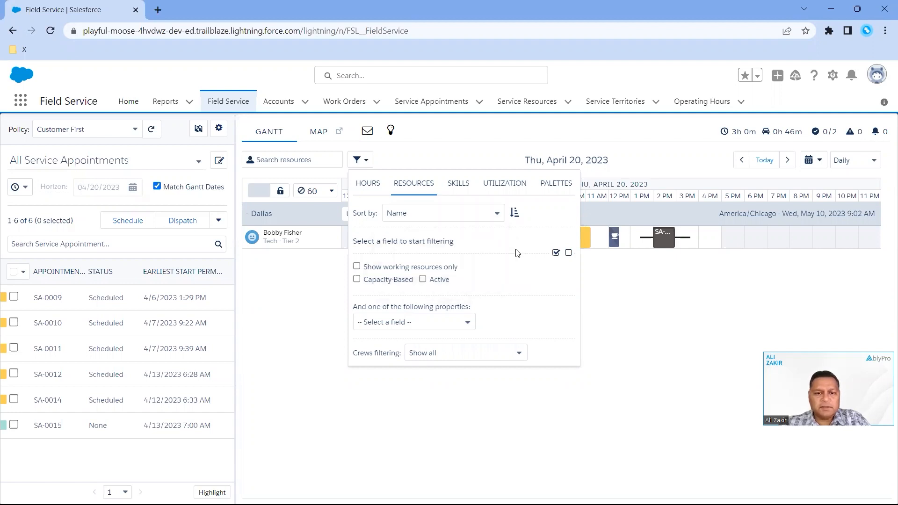
click(446, 355)
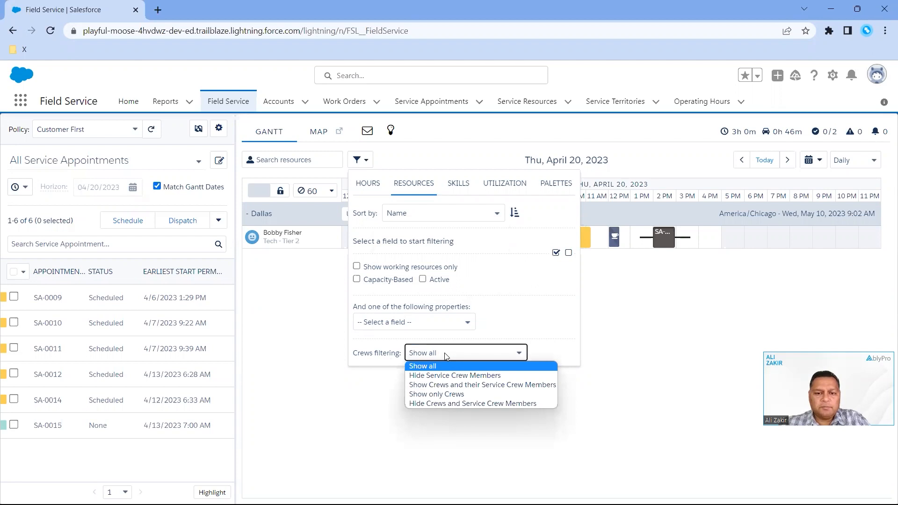
click(445, 355)
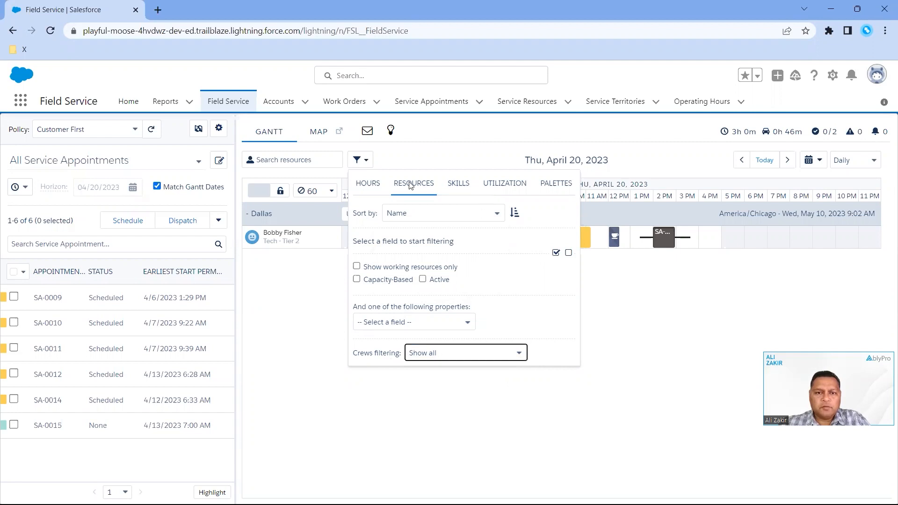
Review the Gantt's skill filtering, utilization factors and color palette choices, keeping the palette at None
click(453, 185)
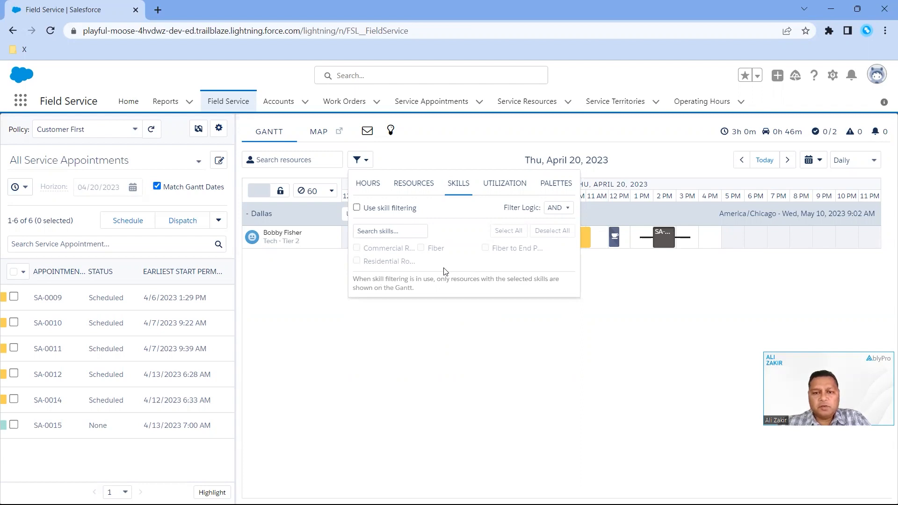
click(506, 184)
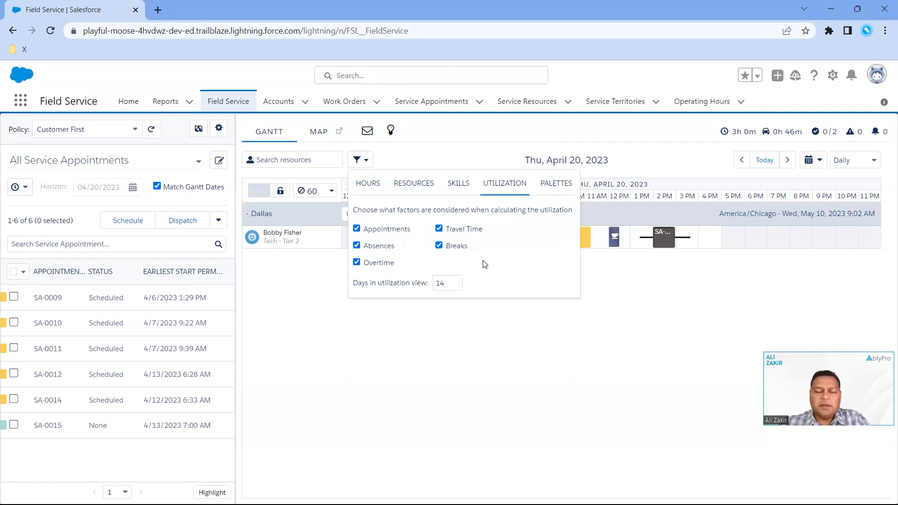
click(543, 186)
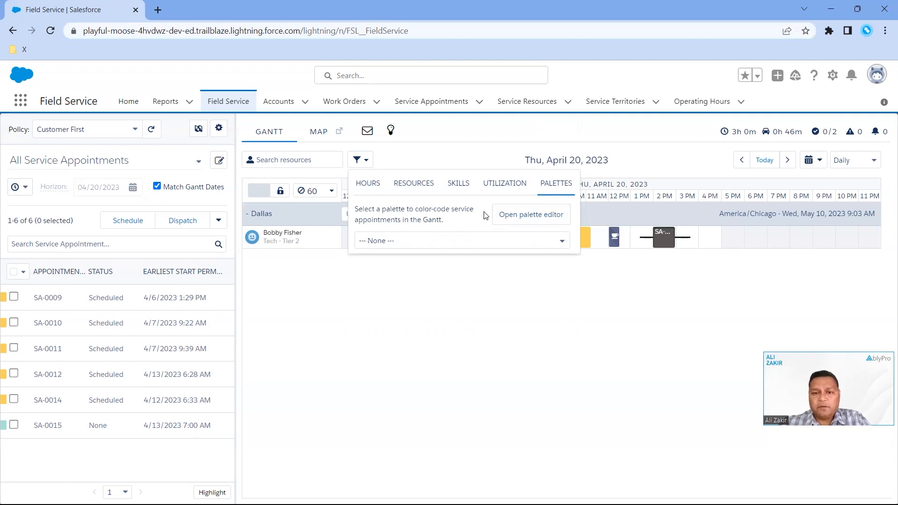
click(405, 241)
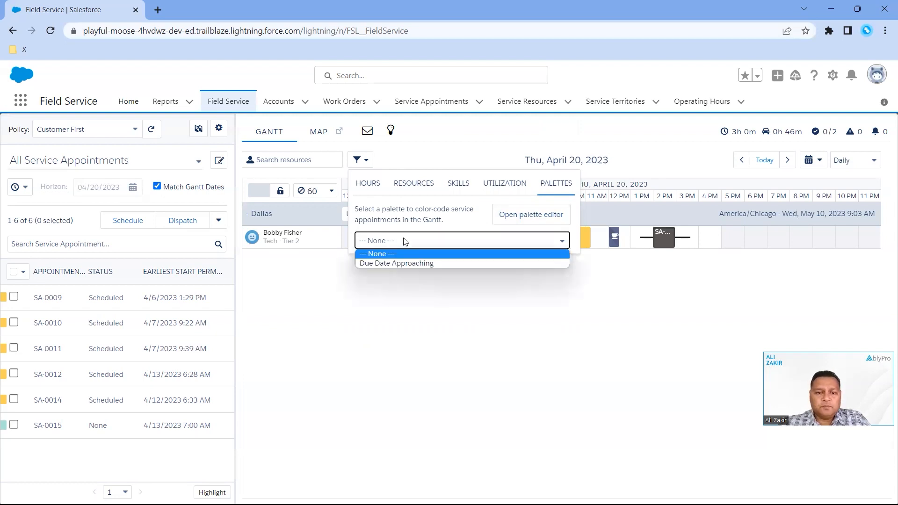
click(405, 241)
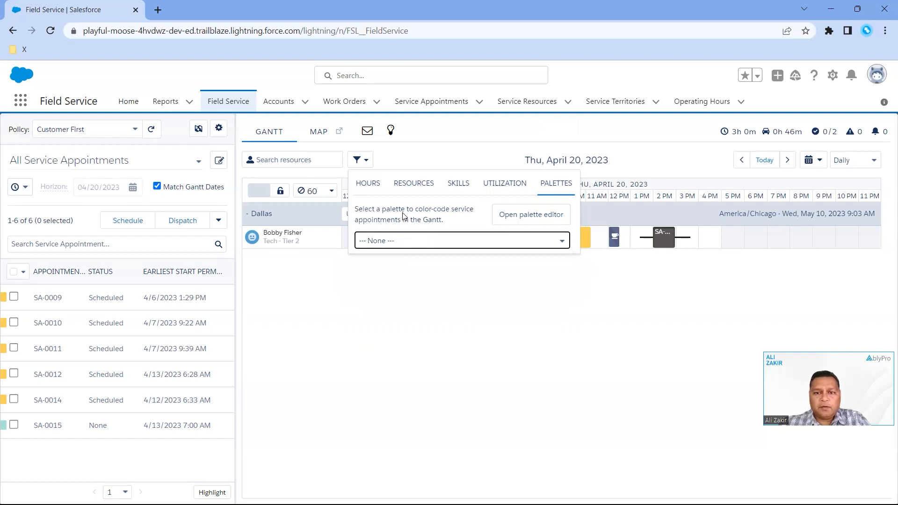
click(365, 162)
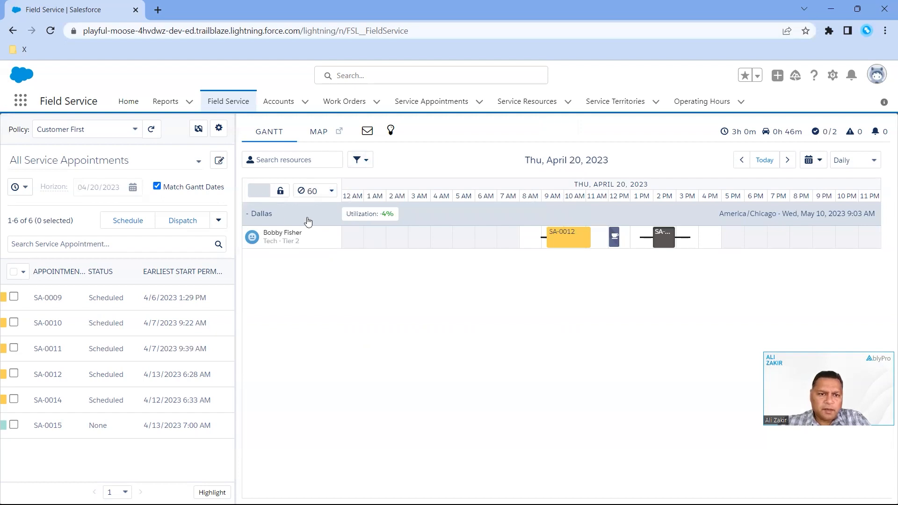
Review the default non-availability types and the Gantt label field, keeping Medical selected and the label empty
click(333, 192)
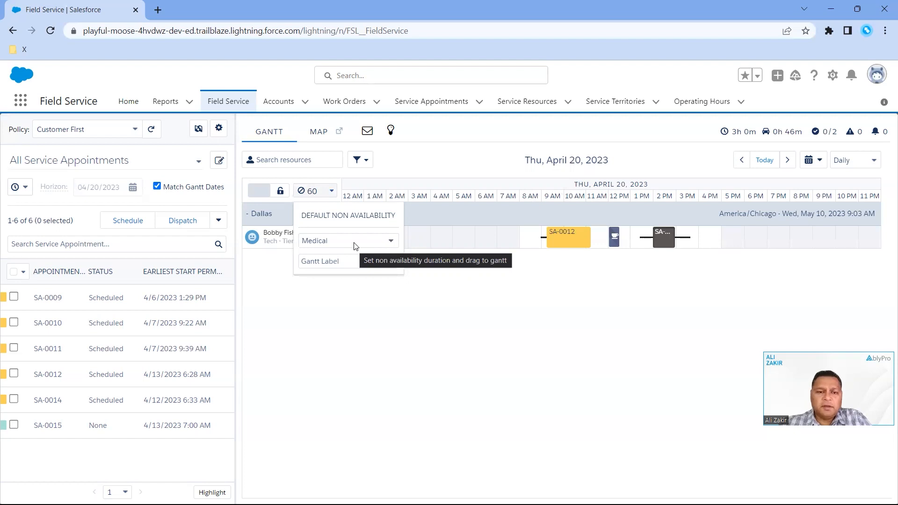
click(356, 242)
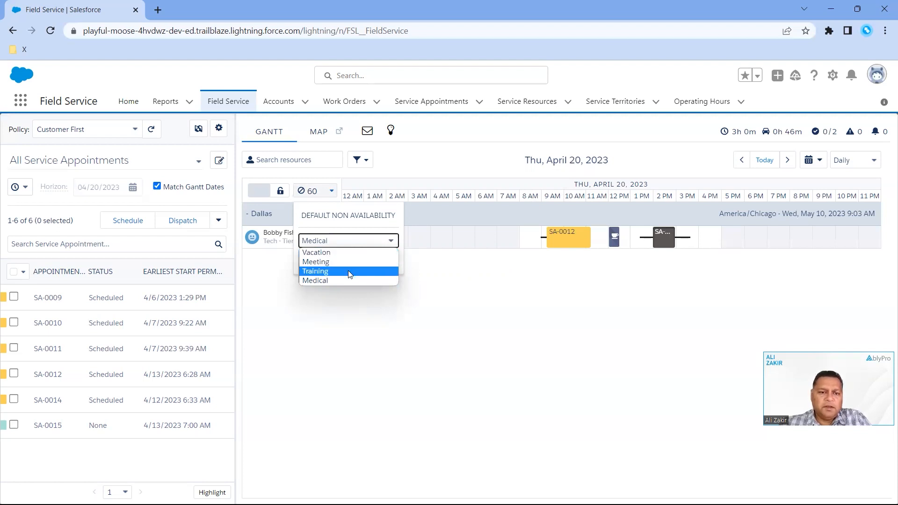
click(349, 303)
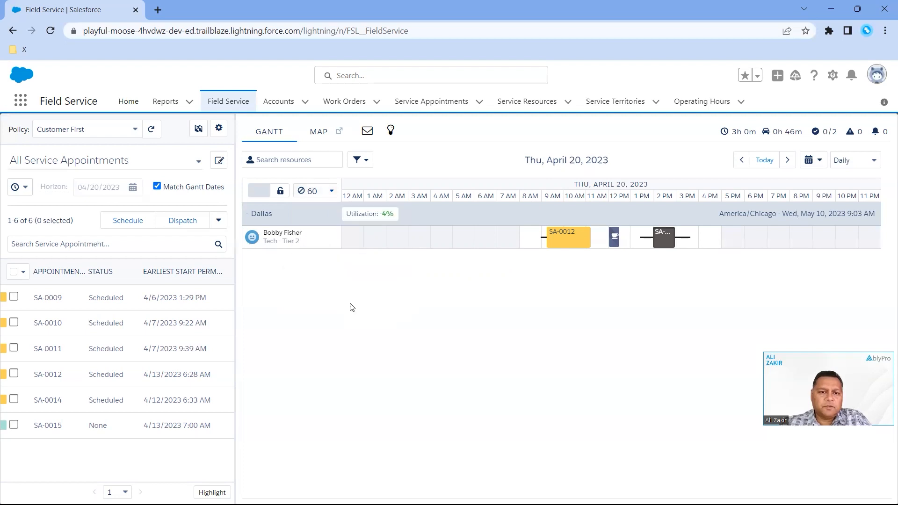
click(333, 192)
click(340, 264)
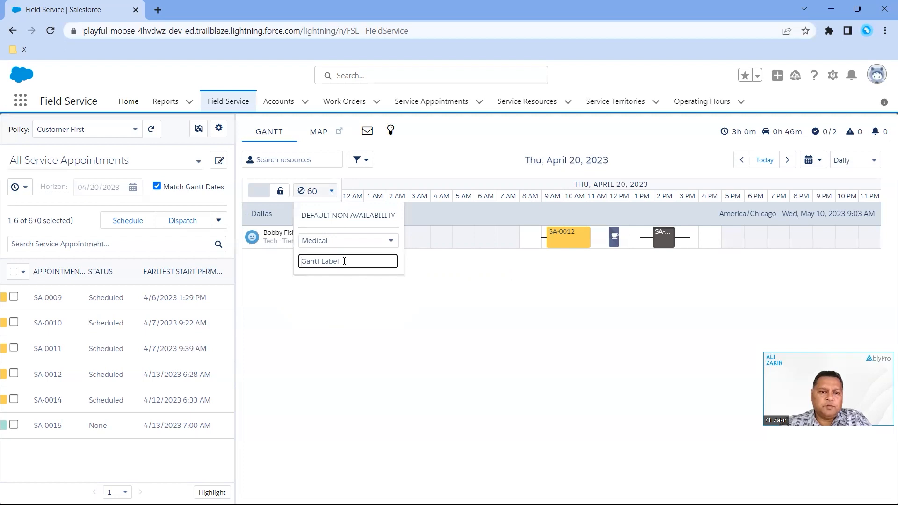
click(294, 282)
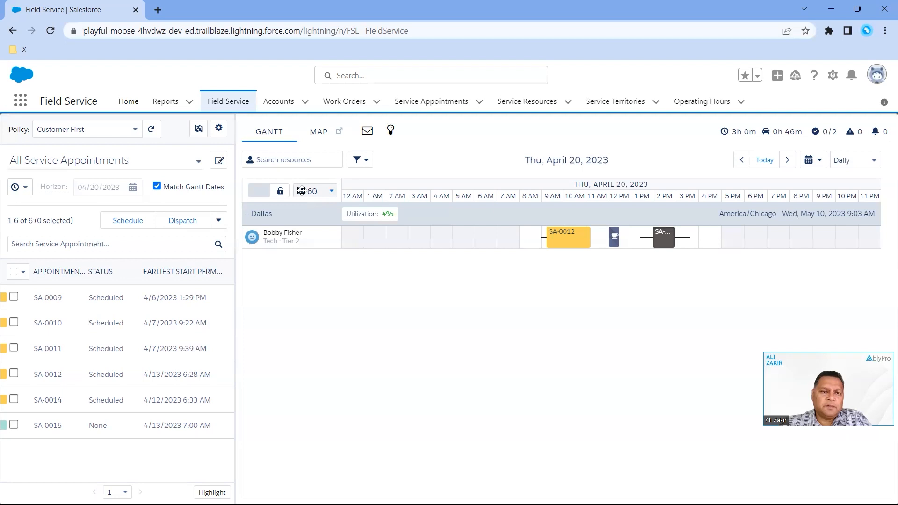
click(331, 192)
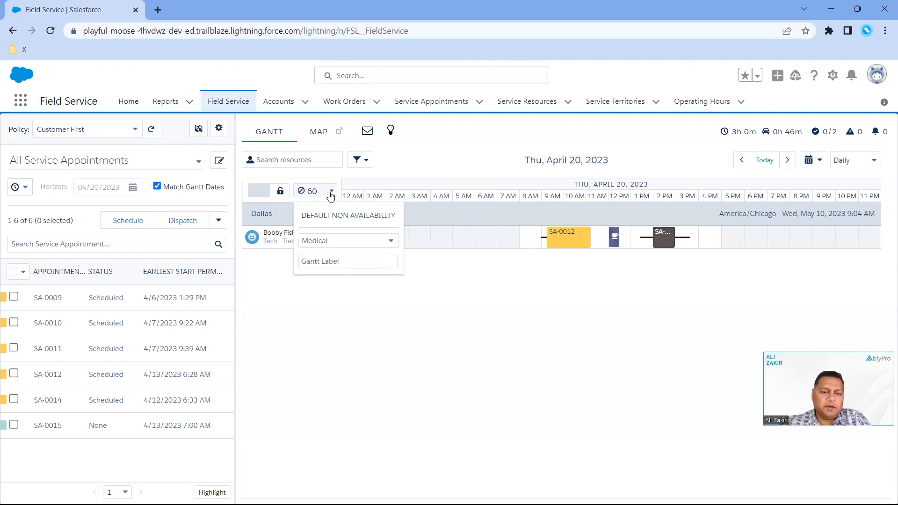
click(287, 281)
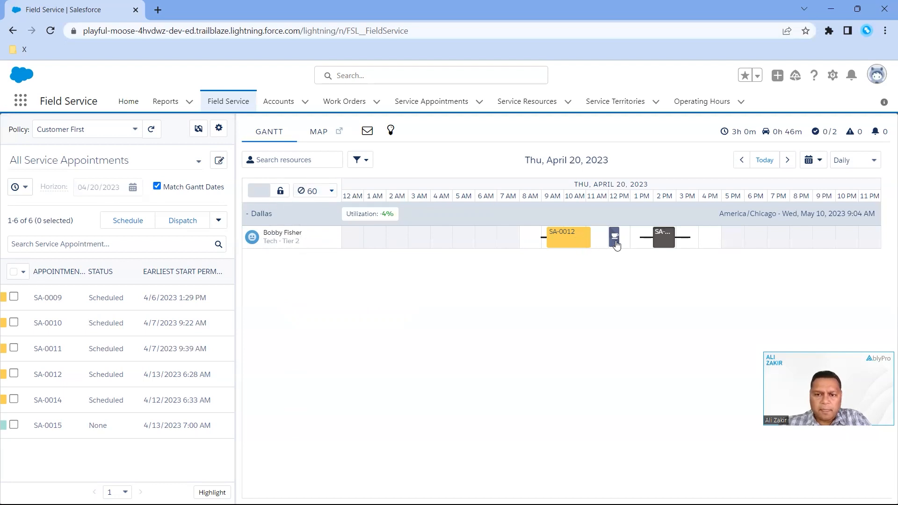
Look at the midday break on the Gantt and review the scheduling policy options, keeping Customer First
mouse_move(617, 245)
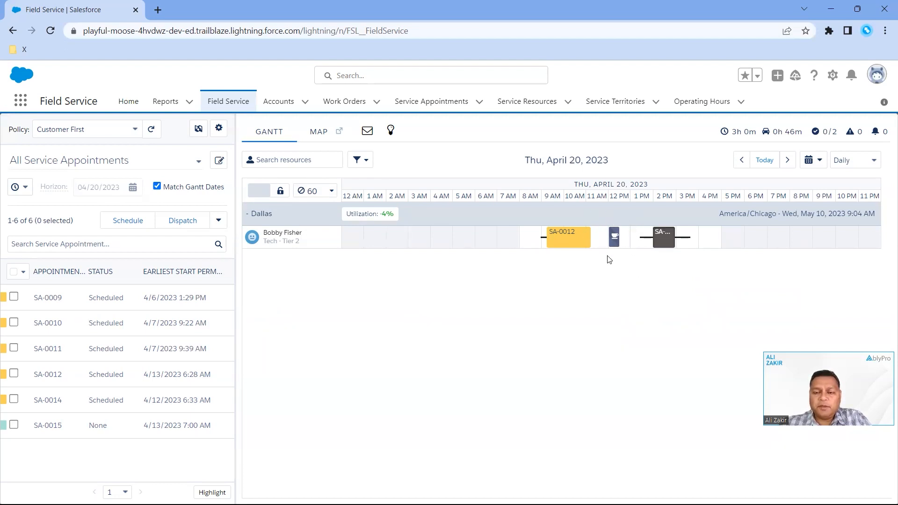
mouse_move(613, 245)
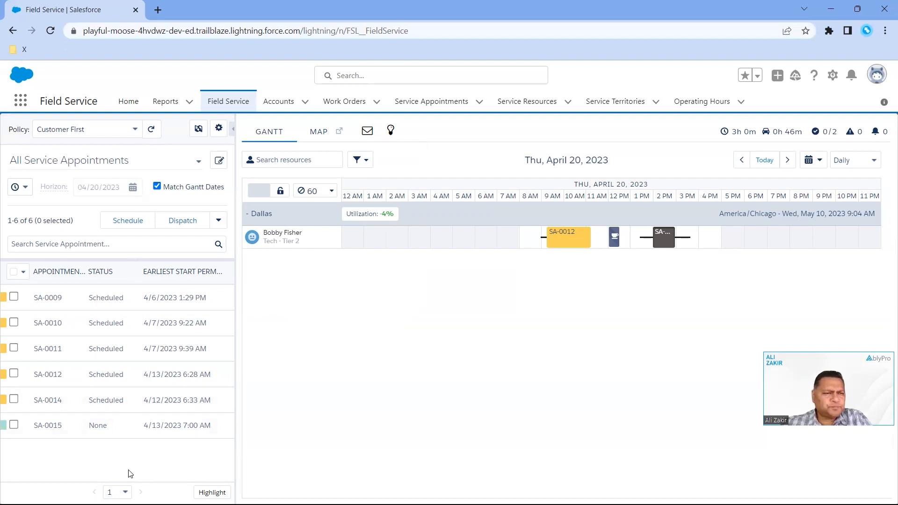
click(136, 131)
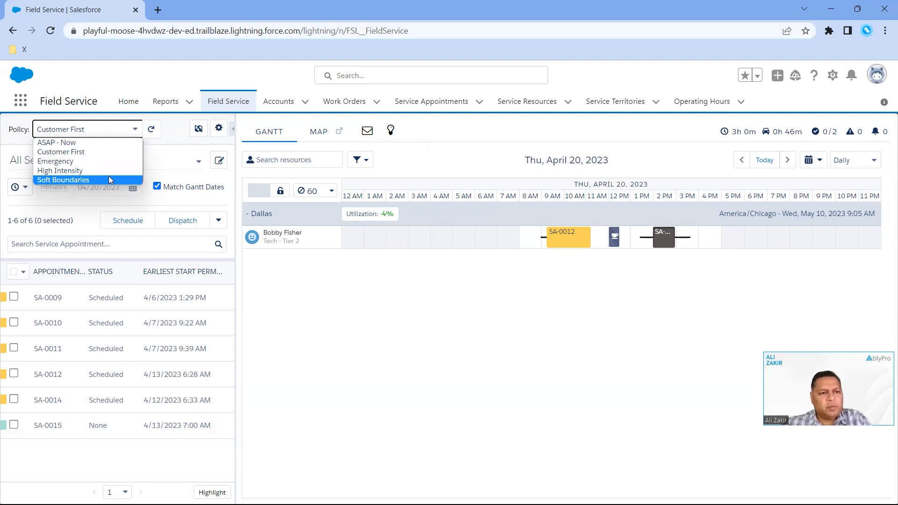
click(85, 151)
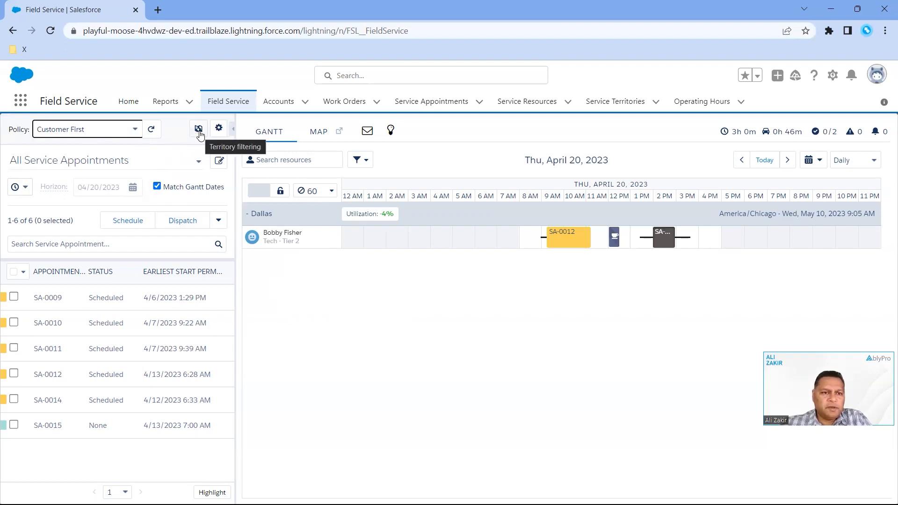
Try to save the territory filter with Dallas deselected and no other territory chosen
click(197, 134)
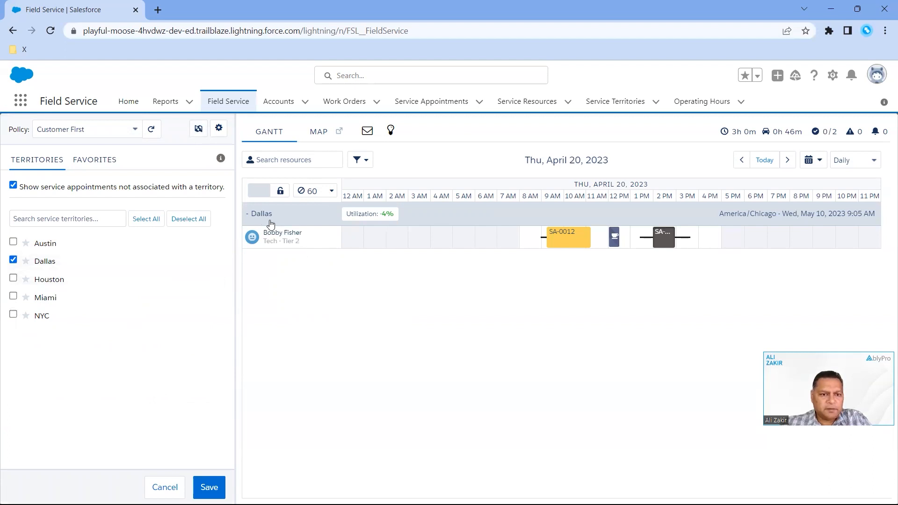
click(14, 260)
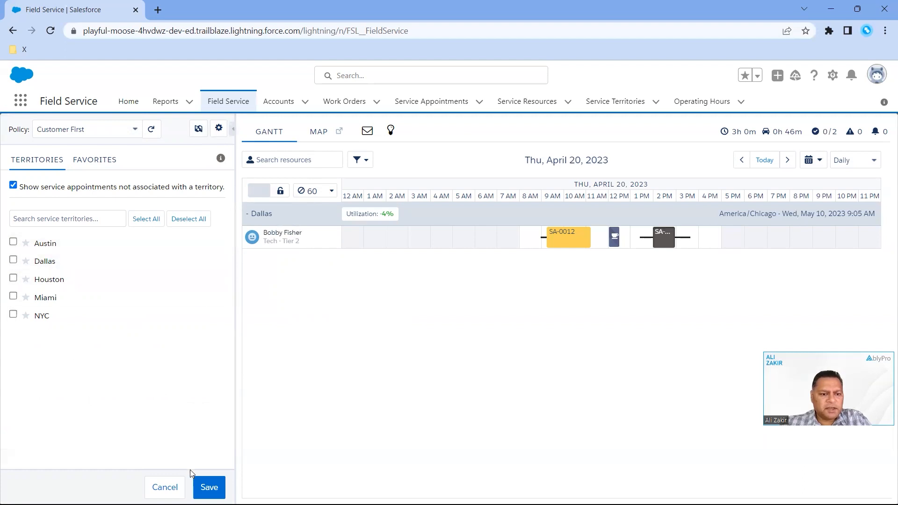
click(208, 488)
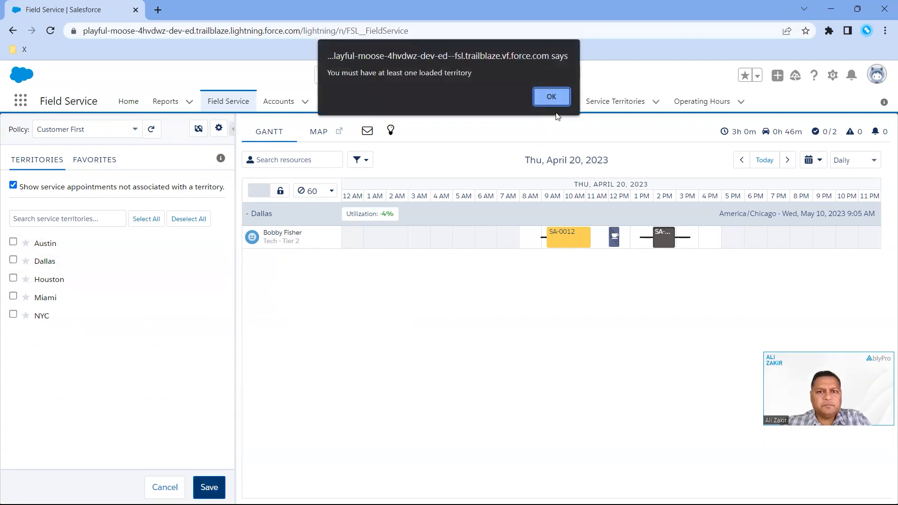
click(552, 96)
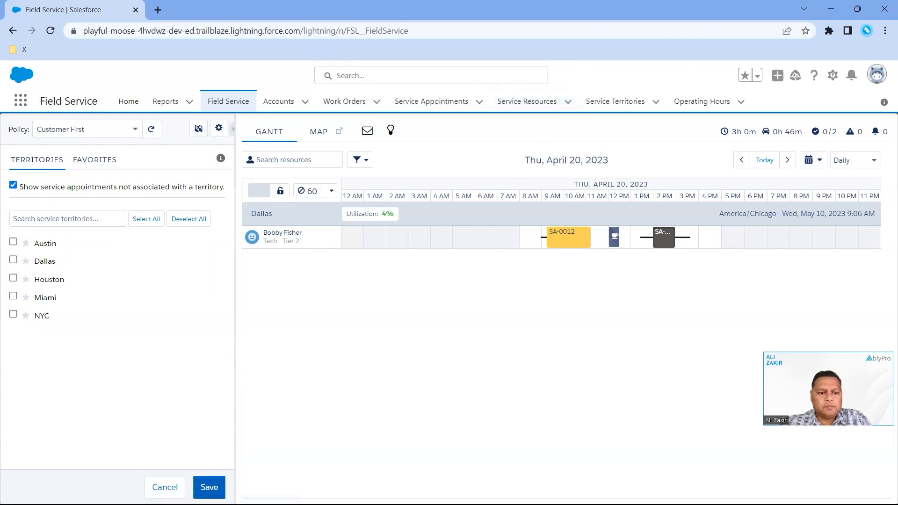
click(209, 488)
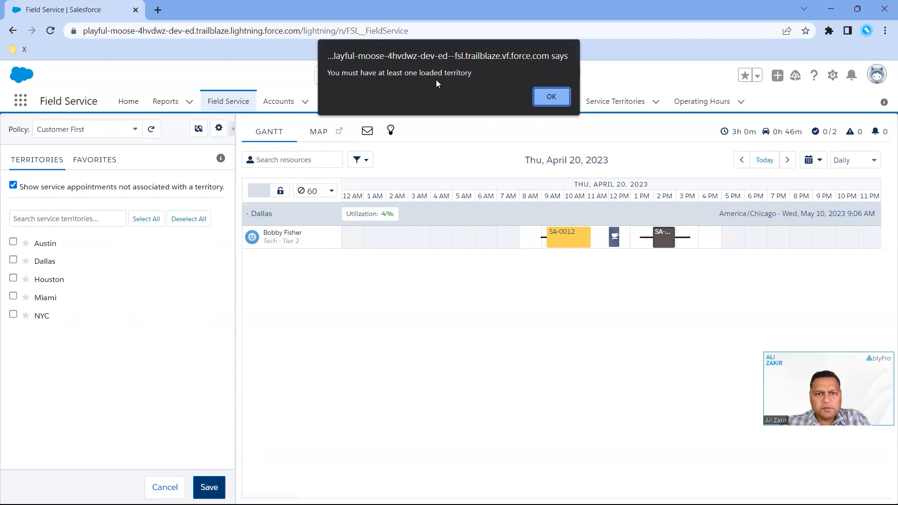
click(551, 95)
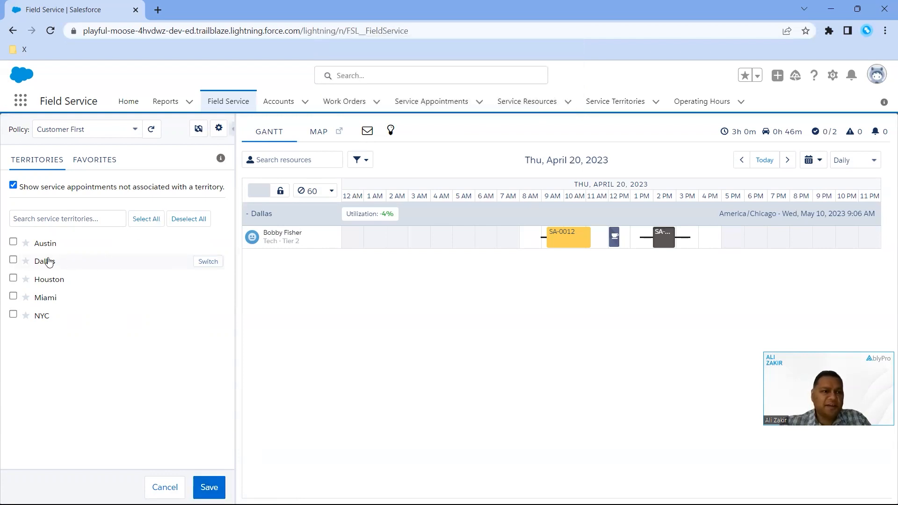
Filter the console to the Austin territory only and save the selection
click(13, 260)
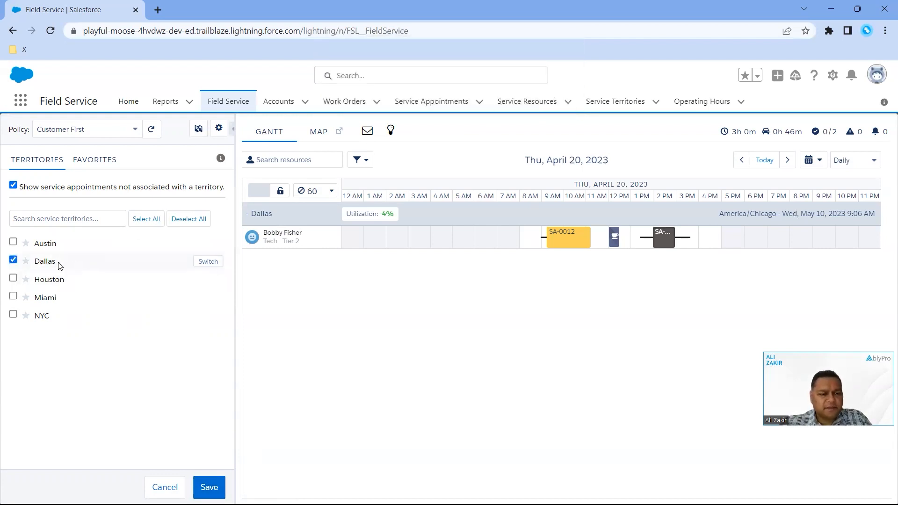
click(13, 242)
click(13, 260)
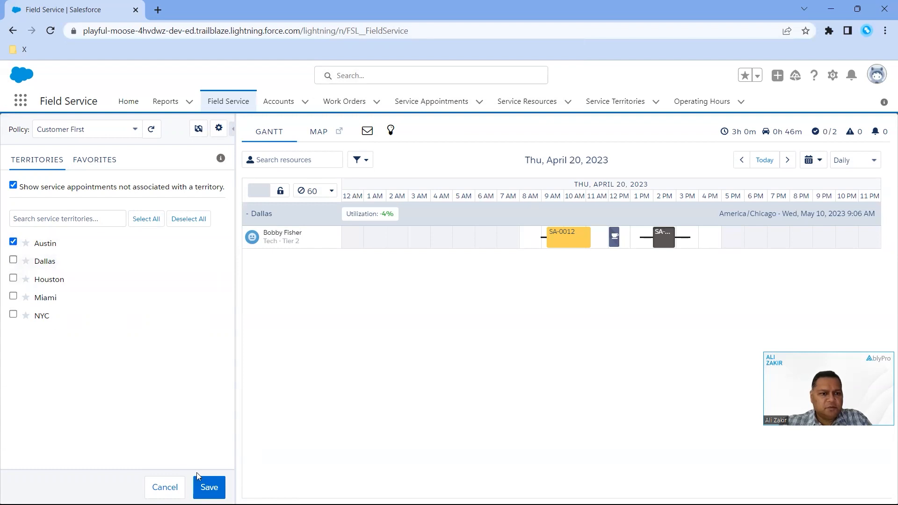
click(210, 487)
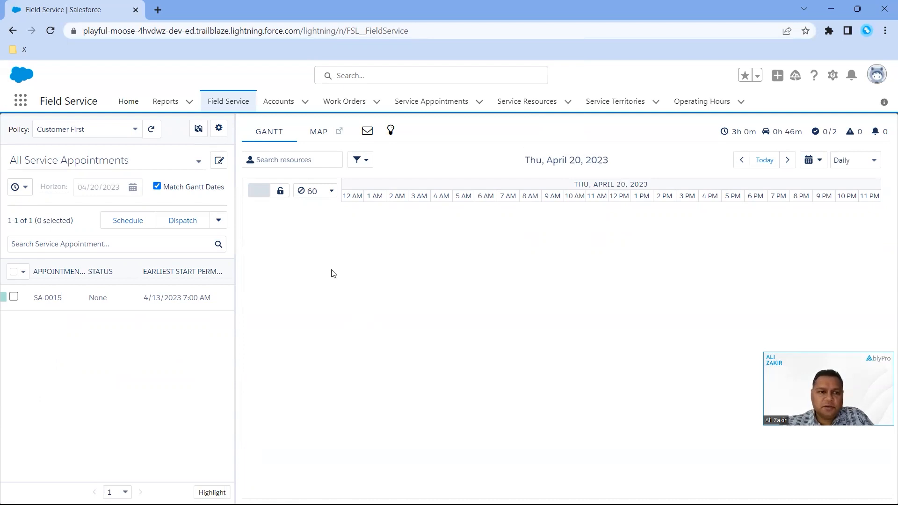
Add Dallas and Houston to the territory filter alongside Austin and save the selection
click(199, 129)
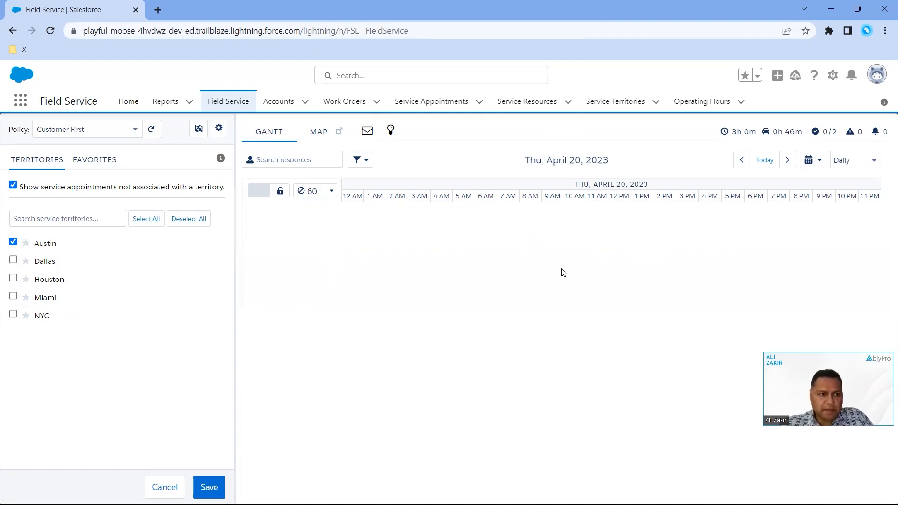
click(13, 261)
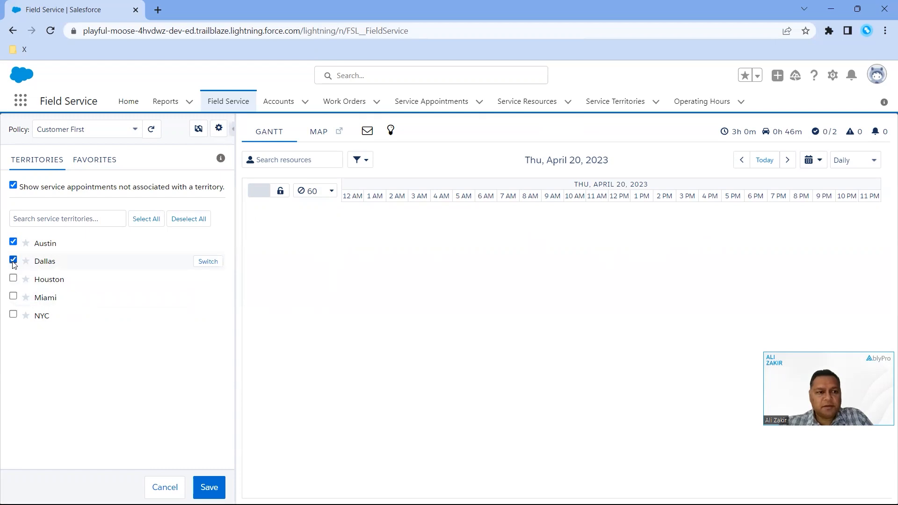
click(13, 279)
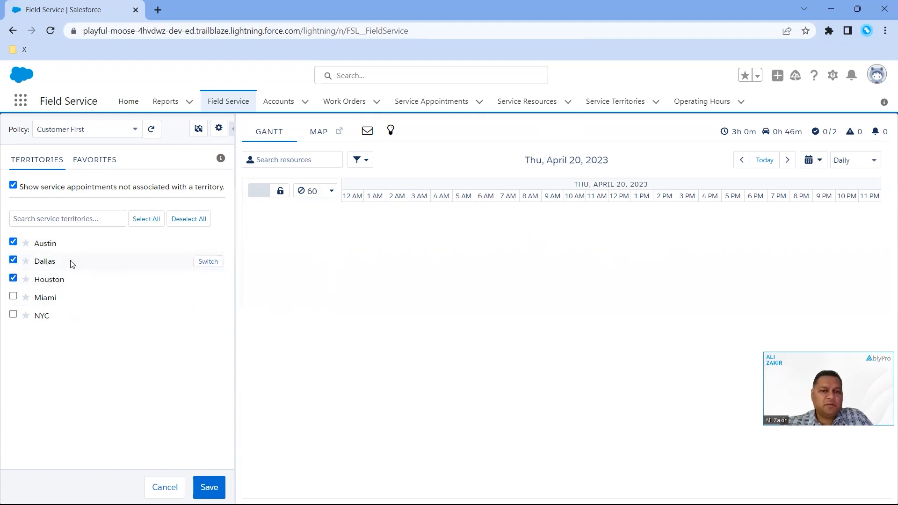
click(206, 485)
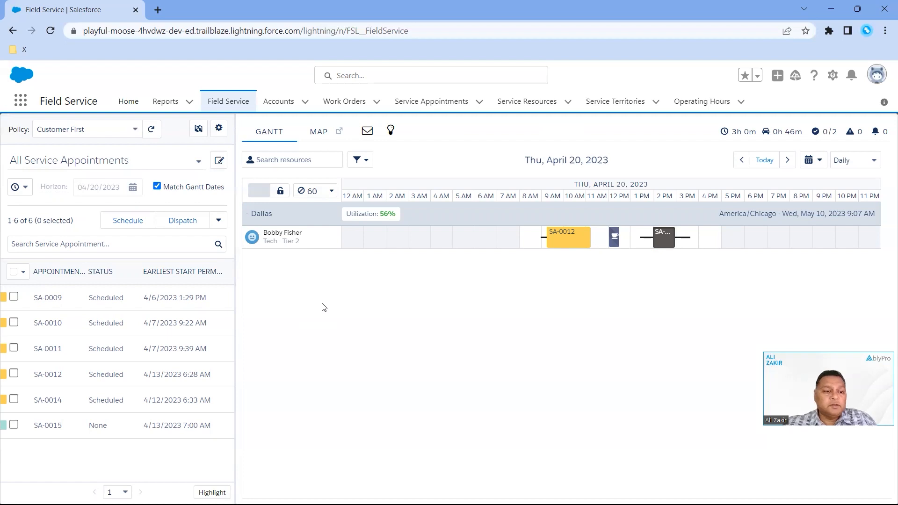
Look through all the Dispatch Console Settings, then close them and the territory filter without saving
click(199, 129)
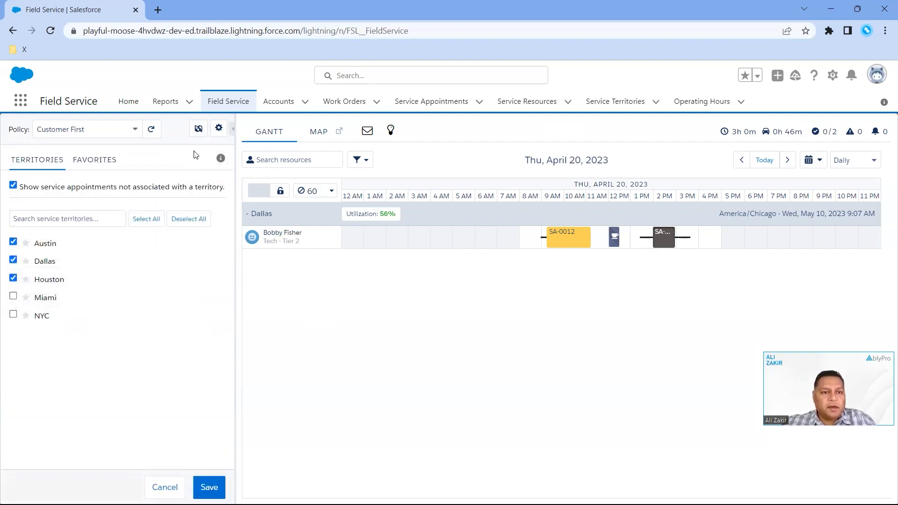
click(218, 129)
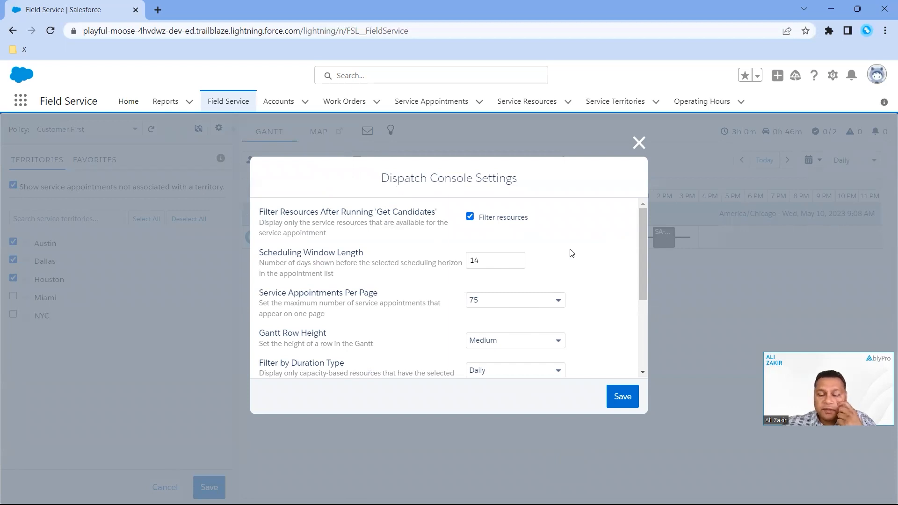
drag(642, 224, 635, 298)
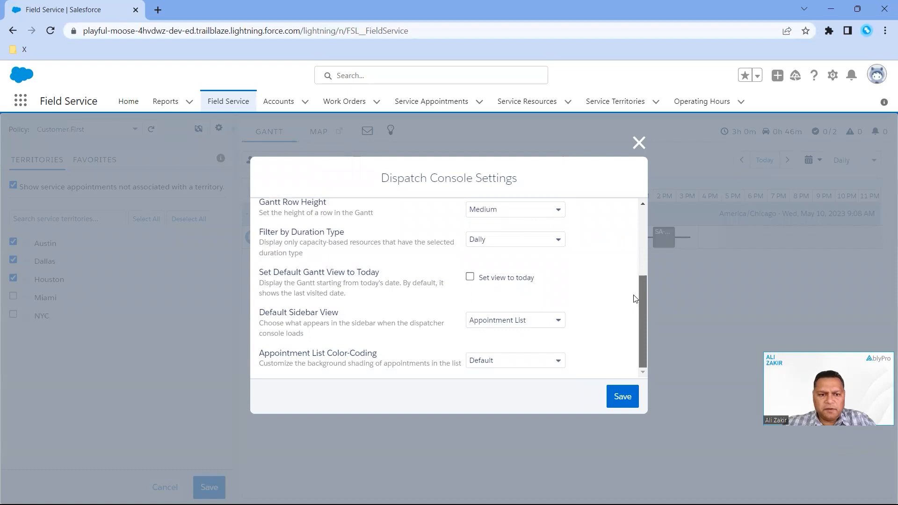
drag(640, 295, 644, 220)
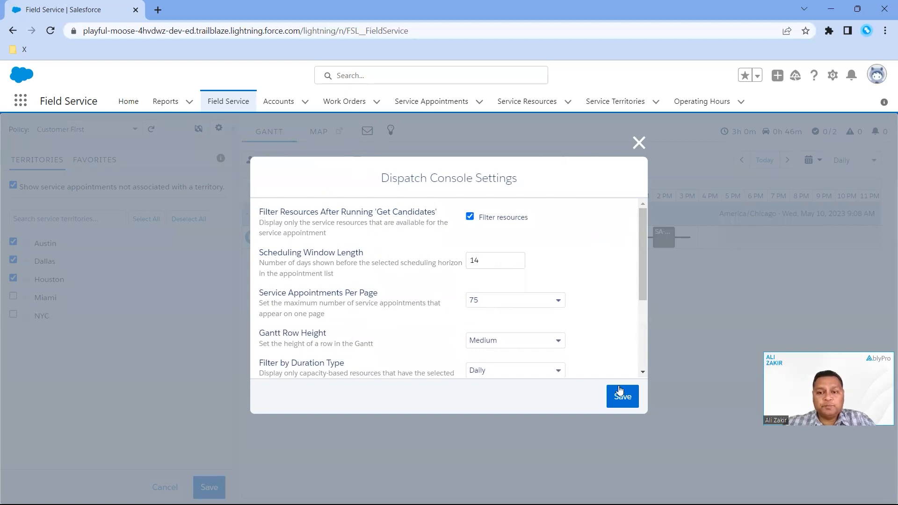
click(640, 144)
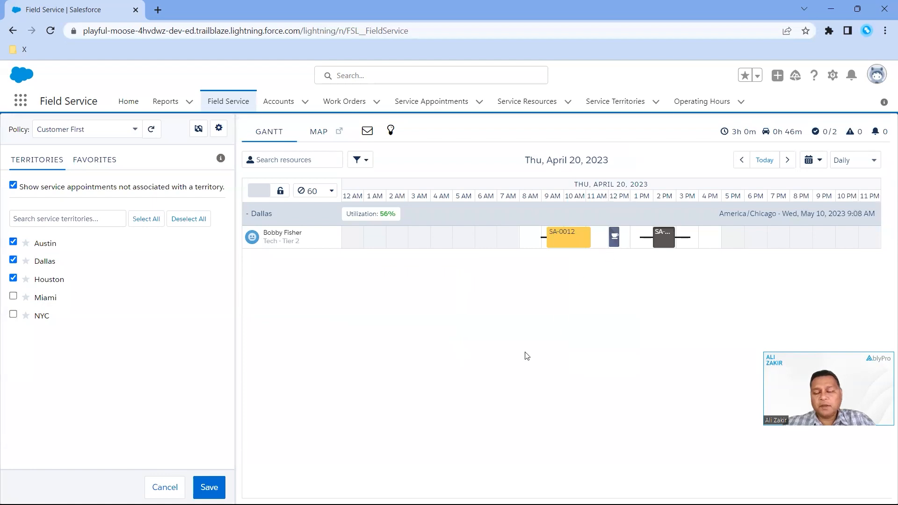
click(168, 488)
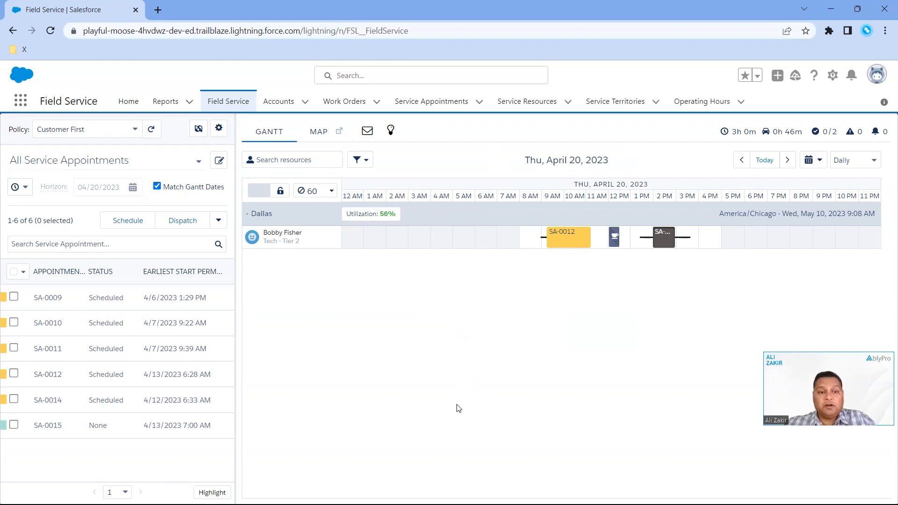
Set the Gantt Row Height to XSmall in the Dispatch Console Settings and save, checking the Service Appointments Per Page options beforehand
click(218, 128)
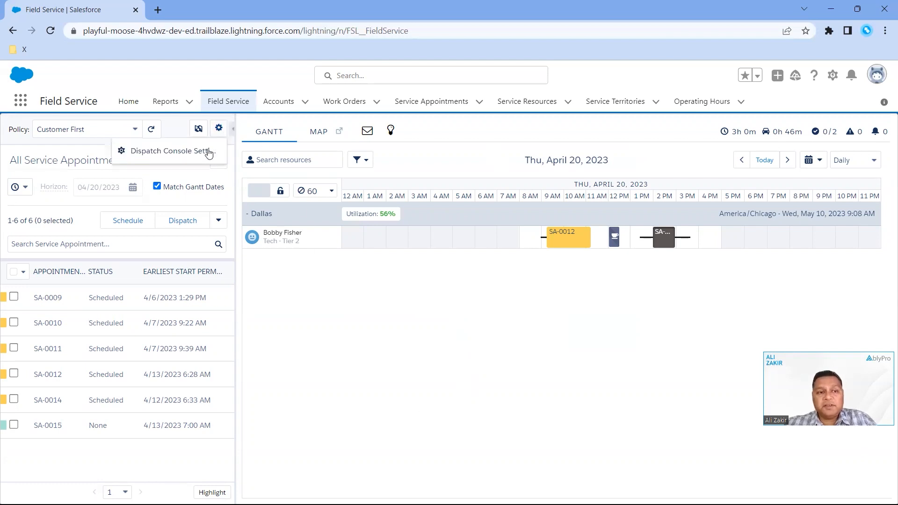
click(208, 151)
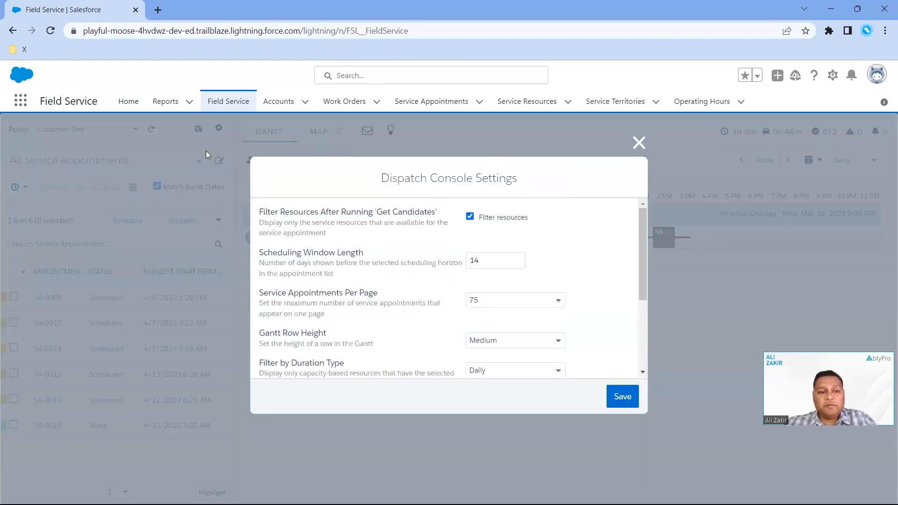
click(499, 303)
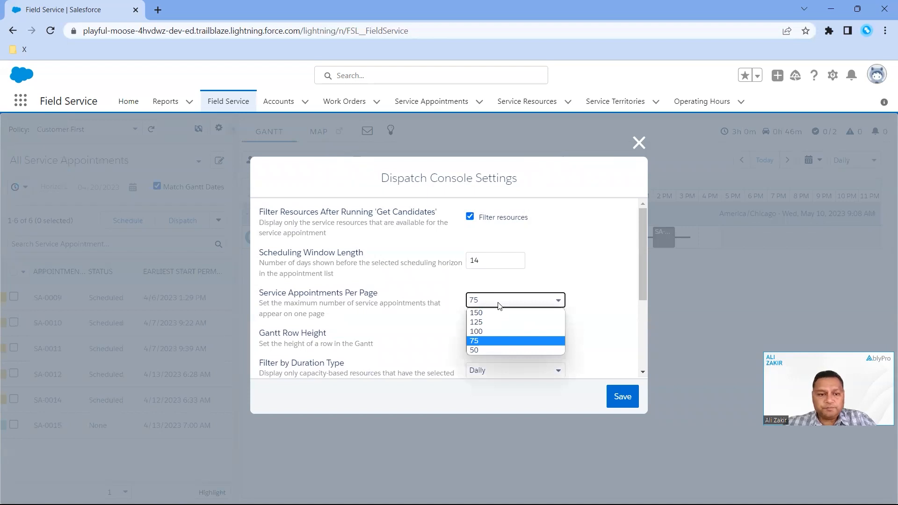
click(392, 351)
click(402, 341)
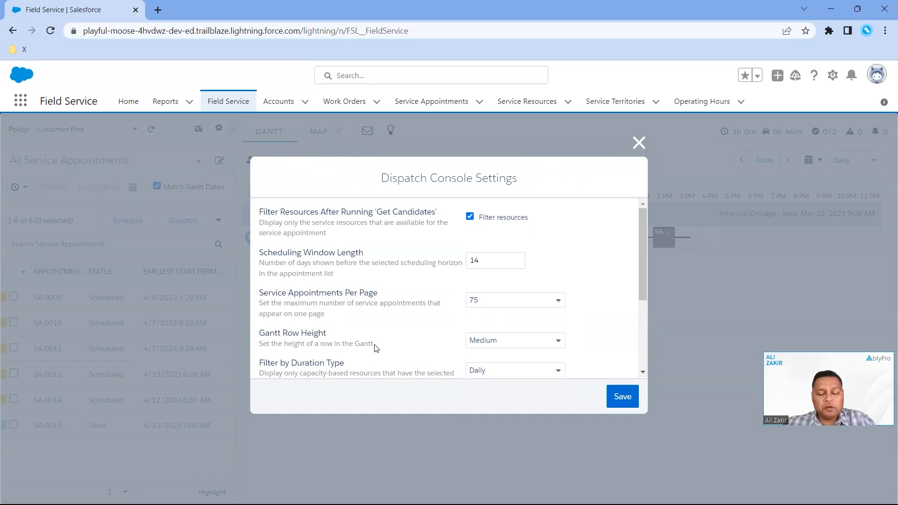
drag(645, 278, 647, 327)
click(546, 248)
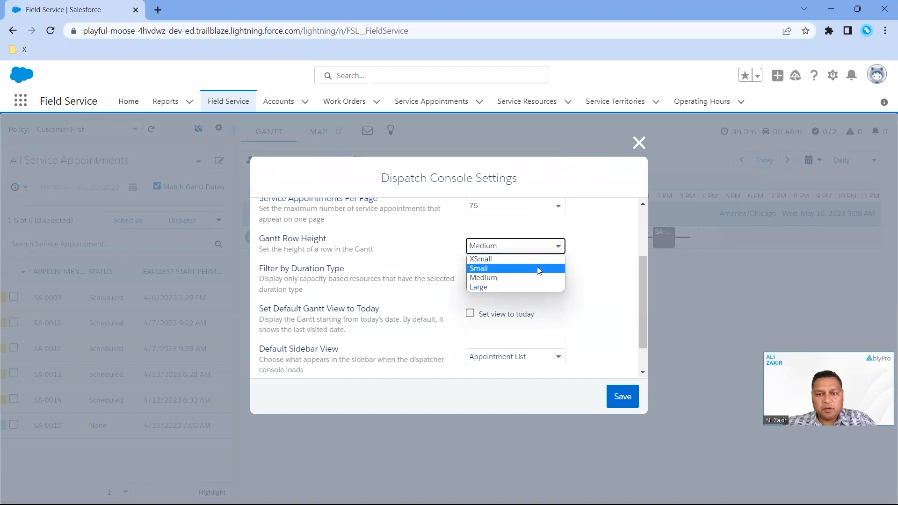
click(537, 260)
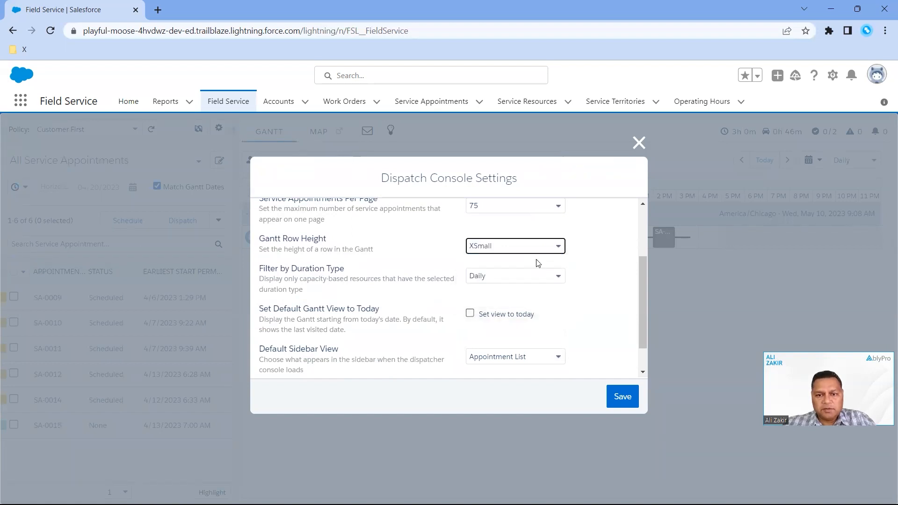
click(618, 402)
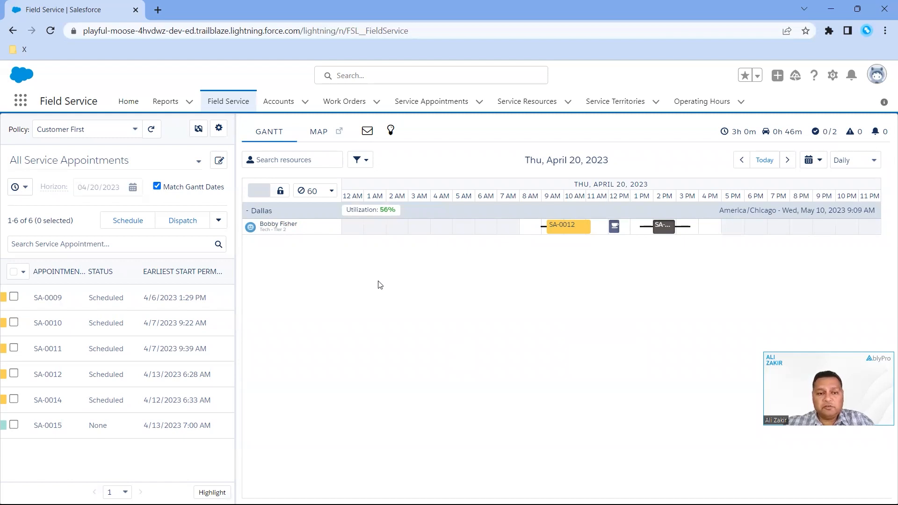
Set the Gantt Row Height to Large in the Dispatch Console Settings, look at the Default Sidebar View options, and save
click(220, 129)
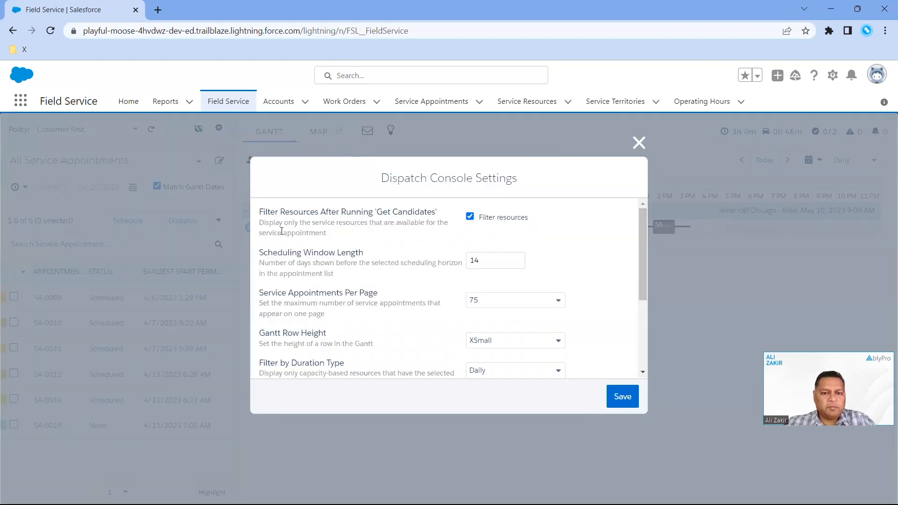
click(504, 348)
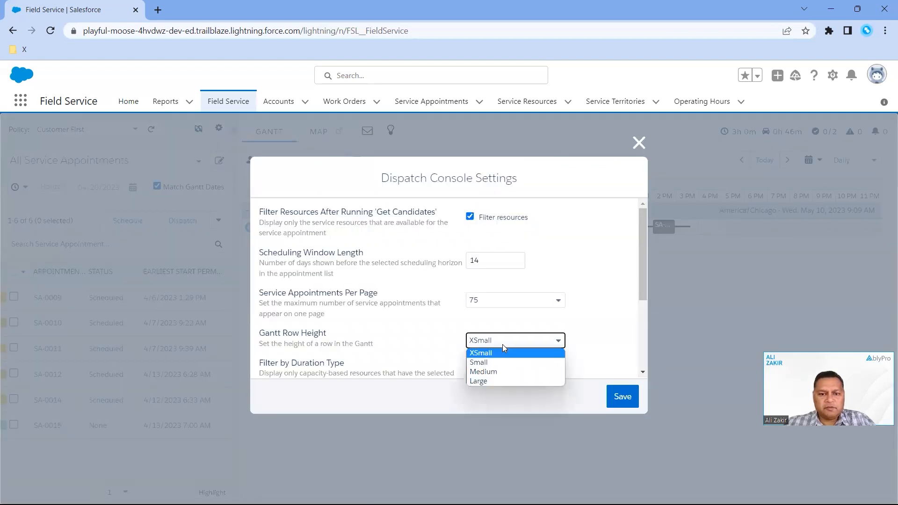
click(498, 379)
drag(642, 290, 643, 331)
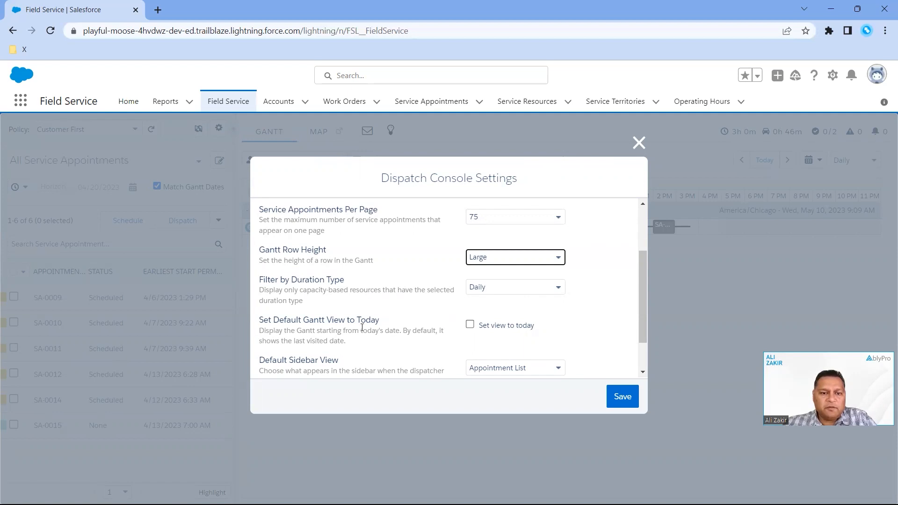
scroll(382, 344, down, 1)
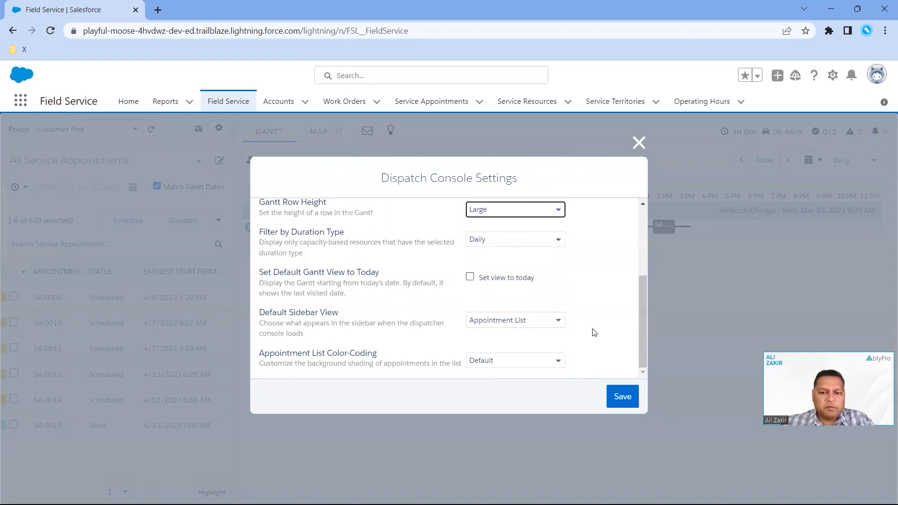
click(549, 323)
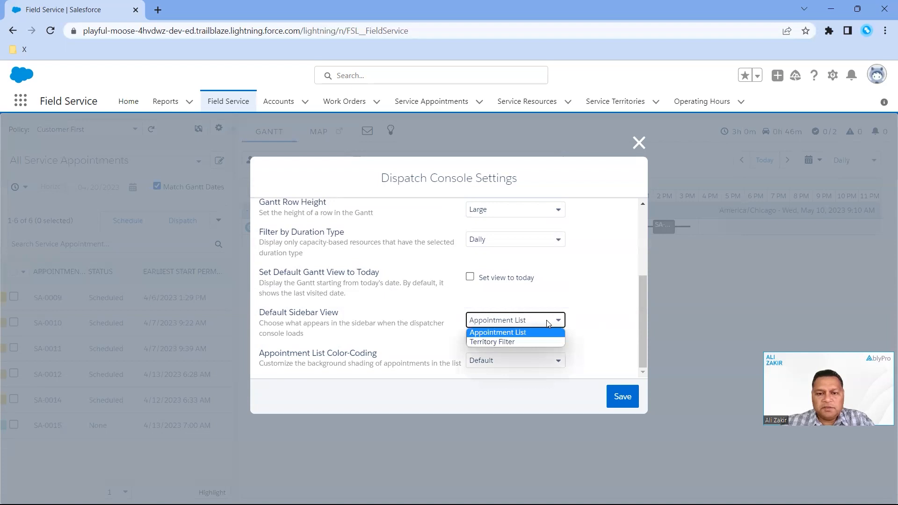
click(545, 324)
click(543, 324)
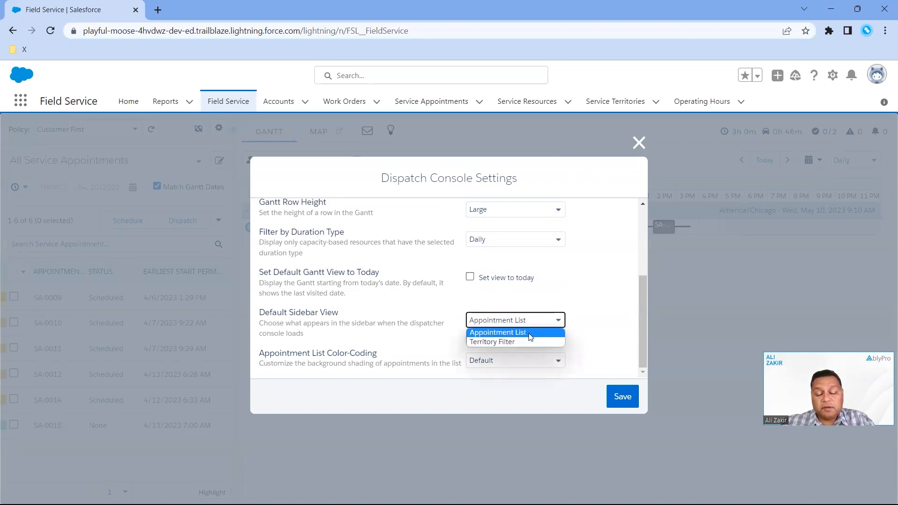
click(550, 293)
click(549, 294)
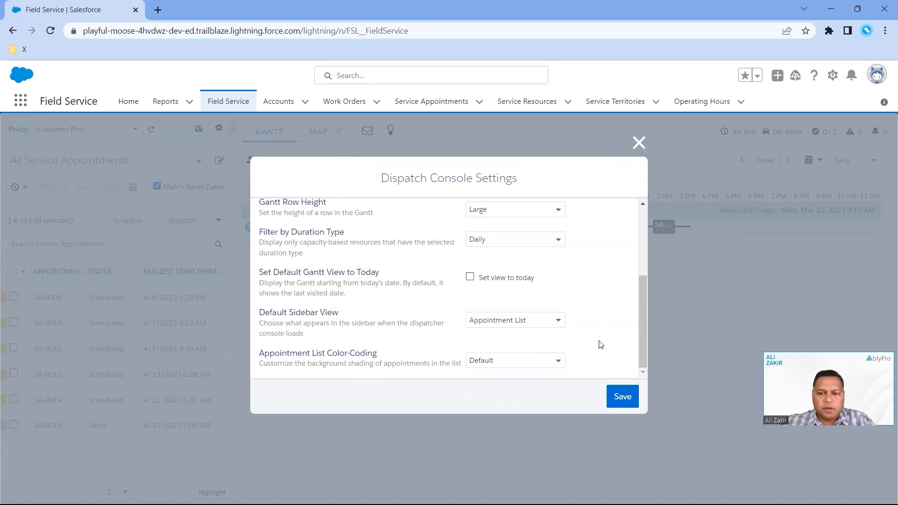
drag(642, 320, 644, 234)
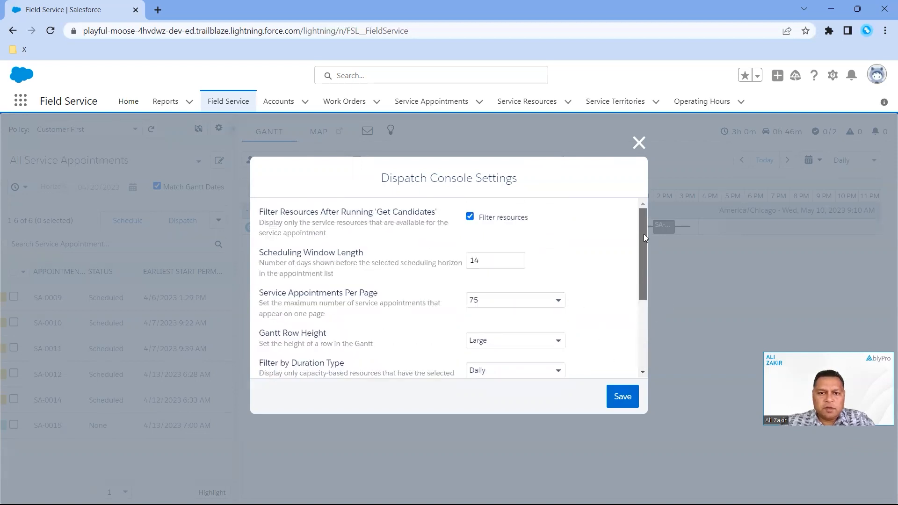
click(622, 397)
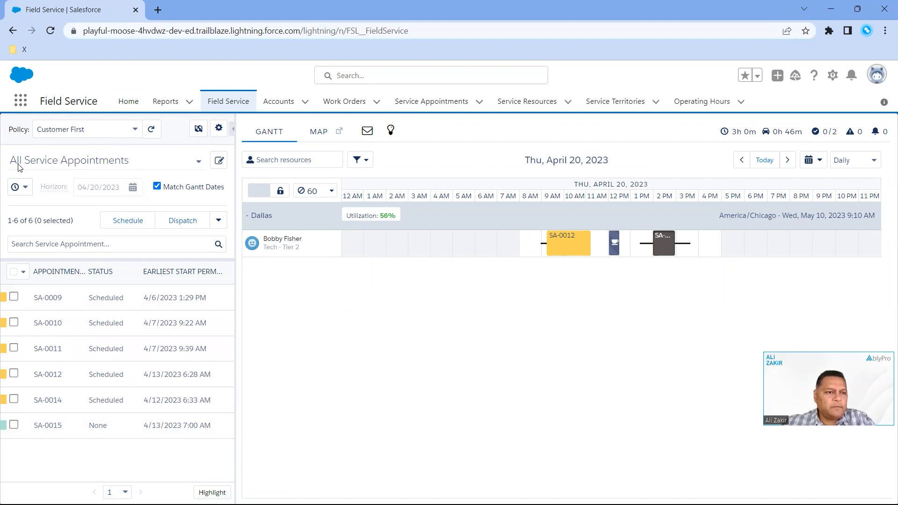
View the appointment list under the Todo, Rules violating and Canceled filters, and return it to All Service Appointments
click(109, 165)
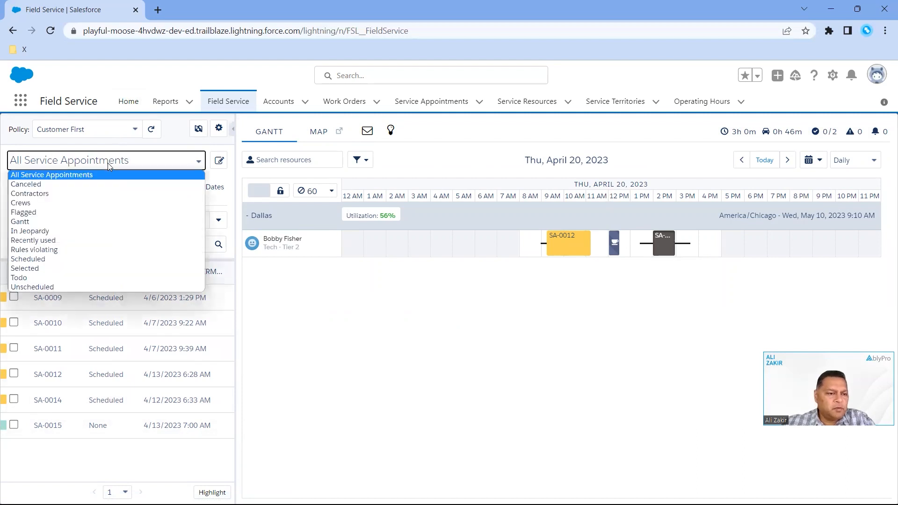
click(87, 278)
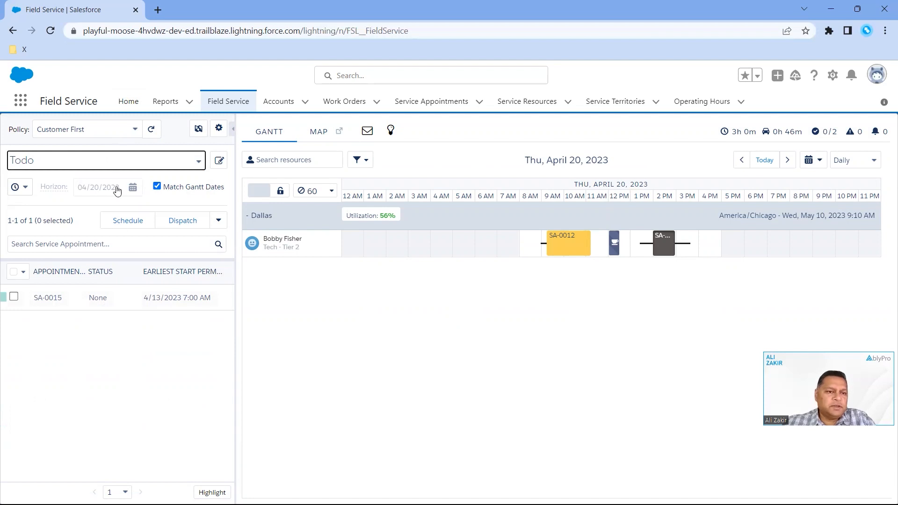
click(117, 165)
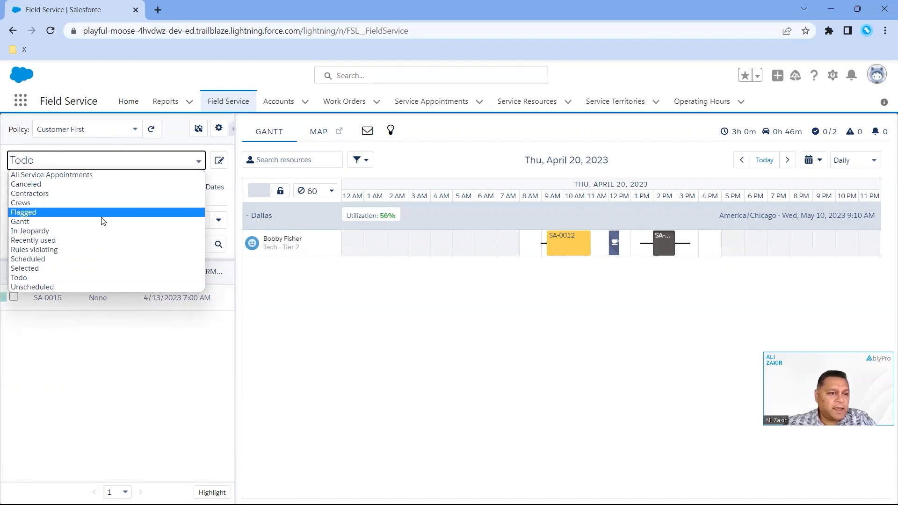
click(99, 249)
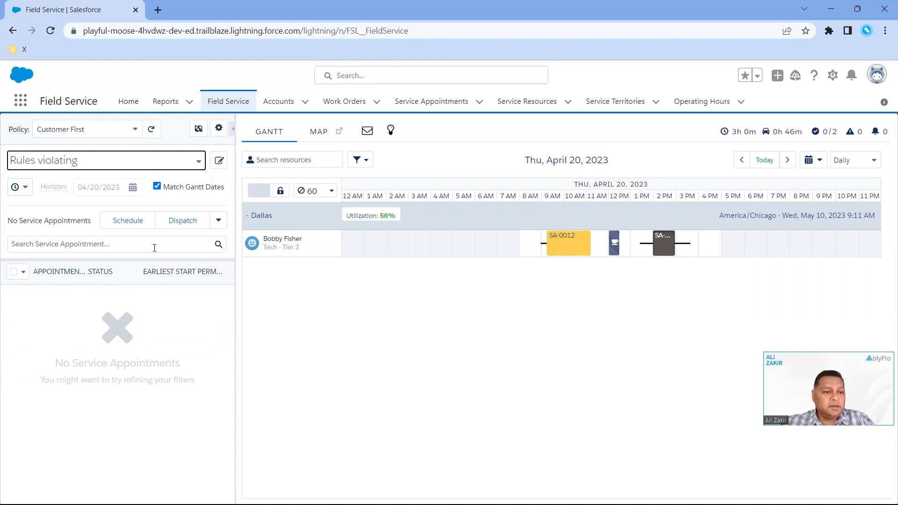
click(181, 167)
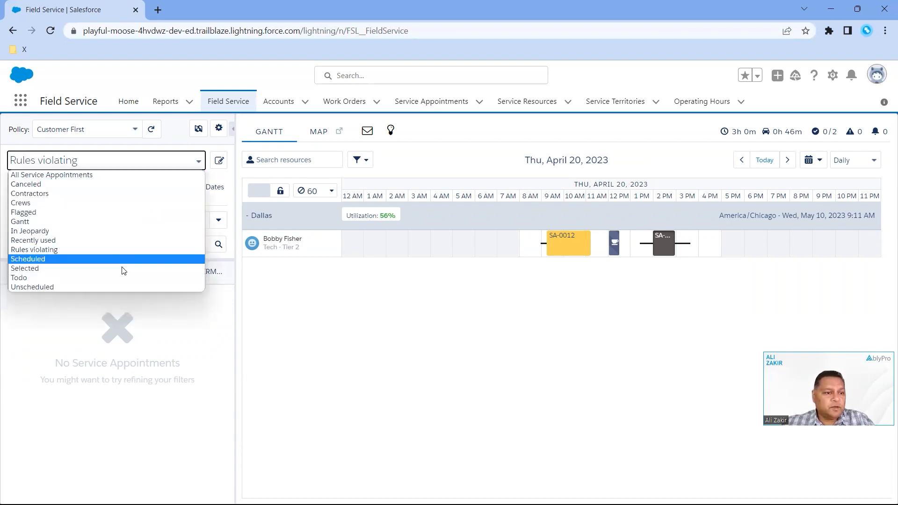
click(96, 185)
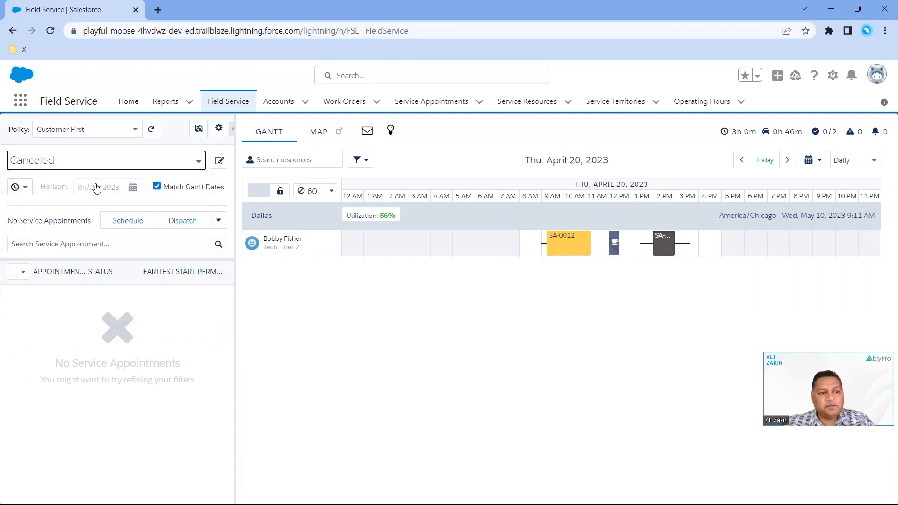
click(124, 159)
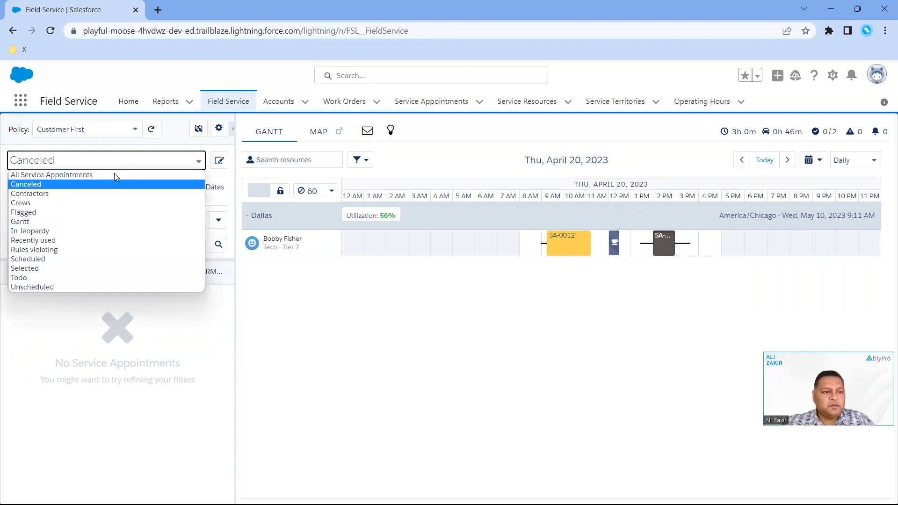
click(116, 175)
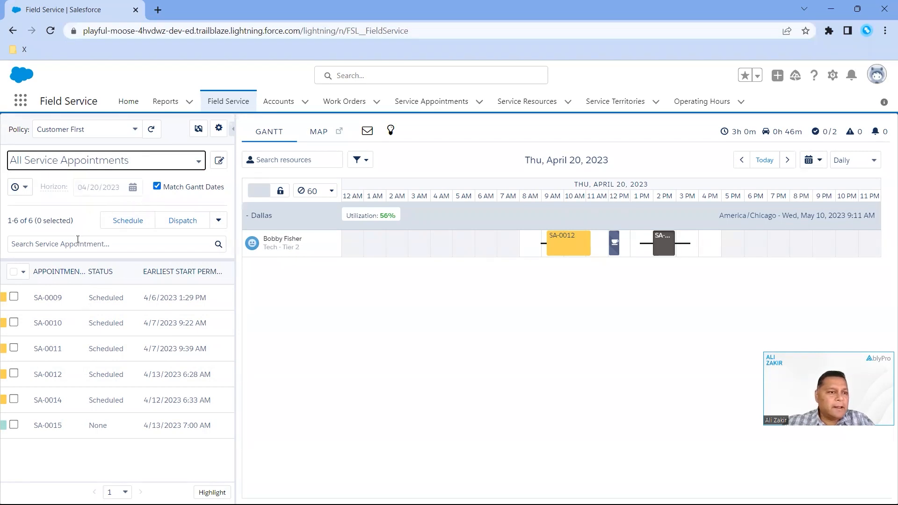
Examine the date properties available for filtering the appointment list by time frame, leaving them all enabled
click(27, 189)
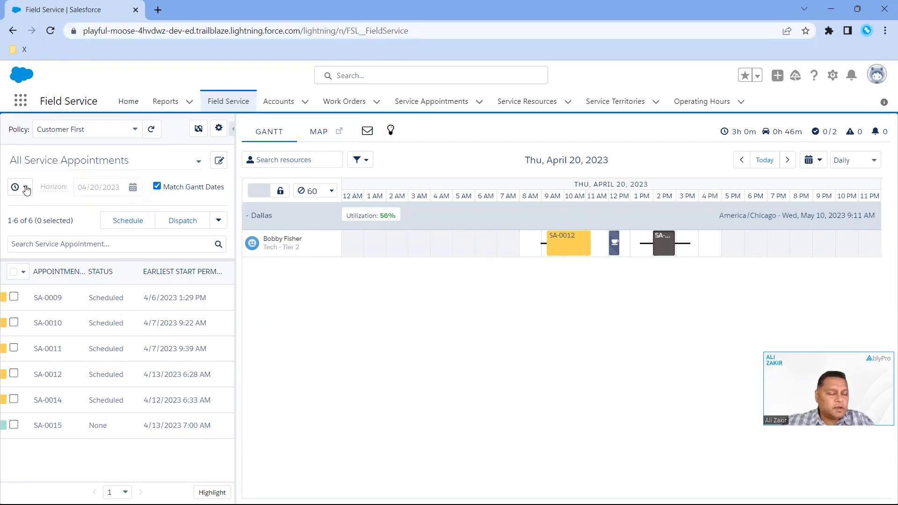
click(26, 188)
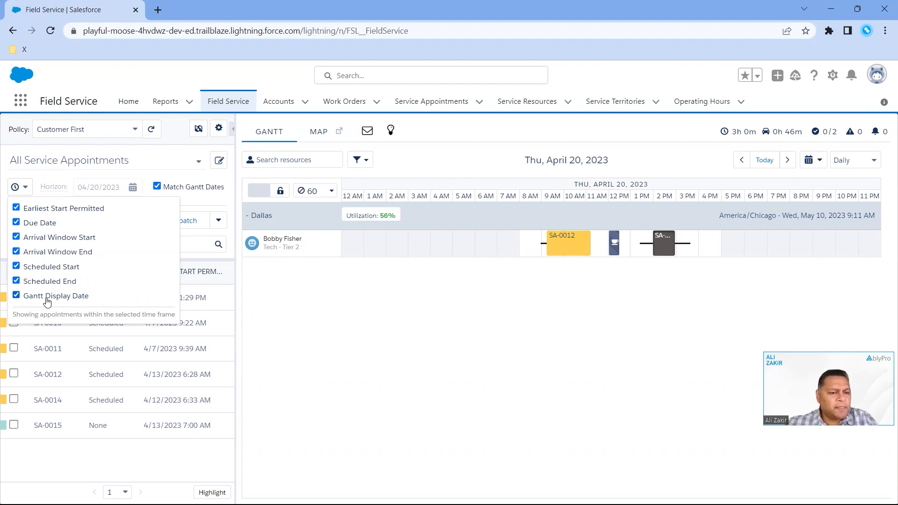
click(89, 452)
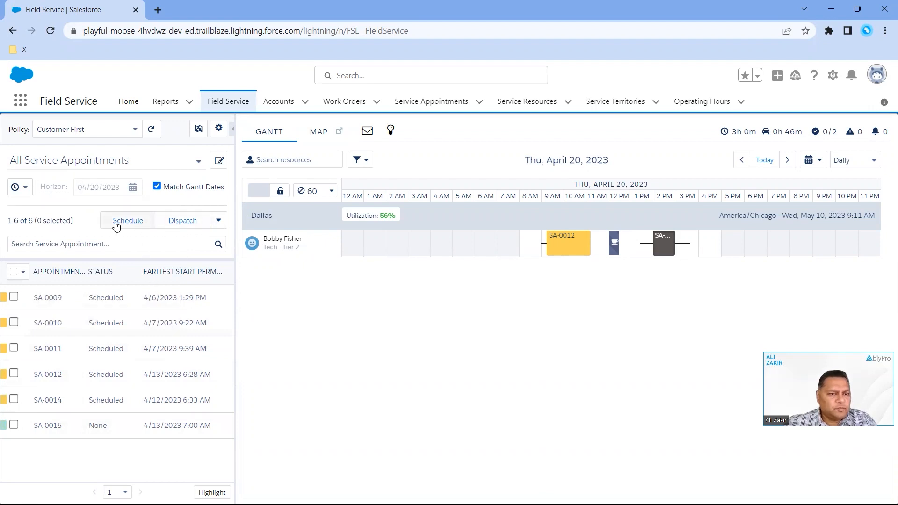
Select appointments SA-0009 and SA-0010, look at the additional bulk actions, and clear the selection again
click(14, 297)
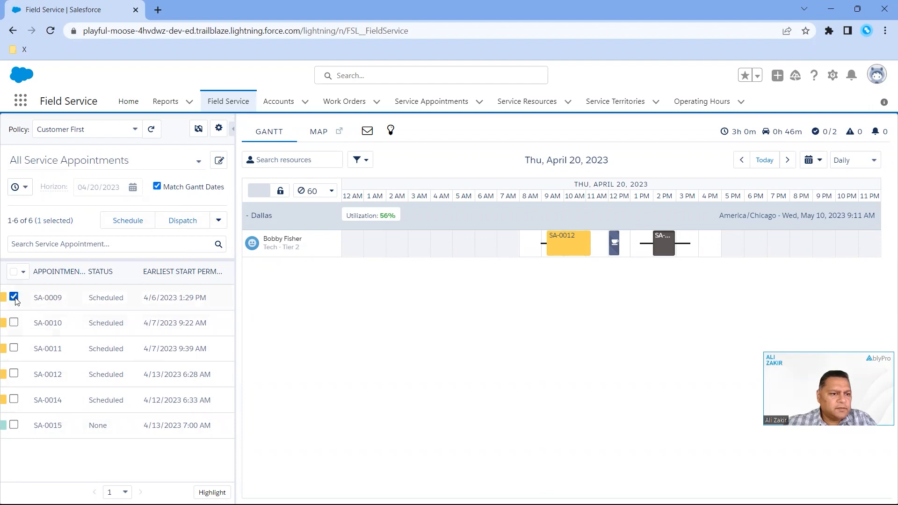
click(14, 322)
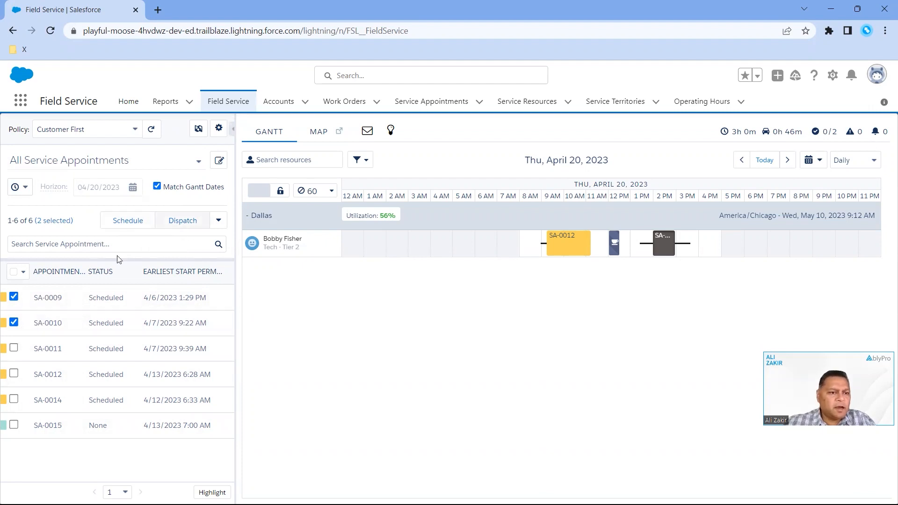
click(220, 222)
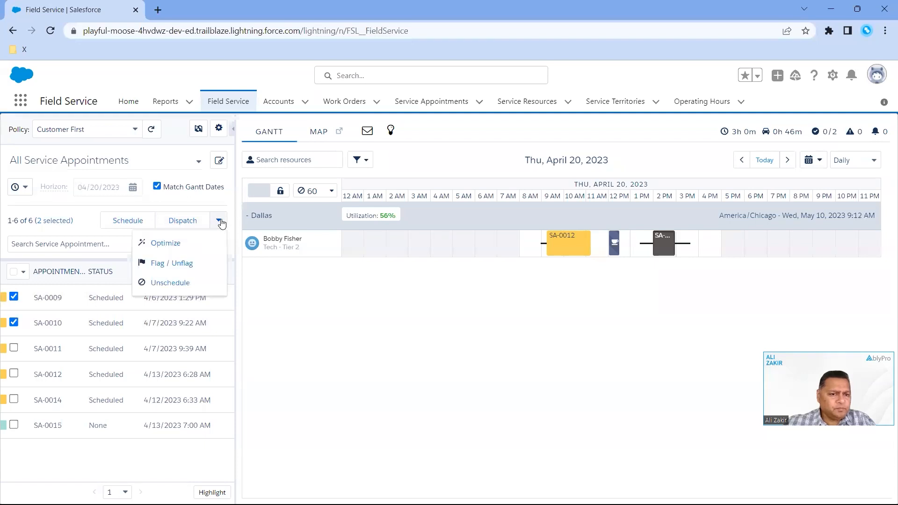
click(88, 224)
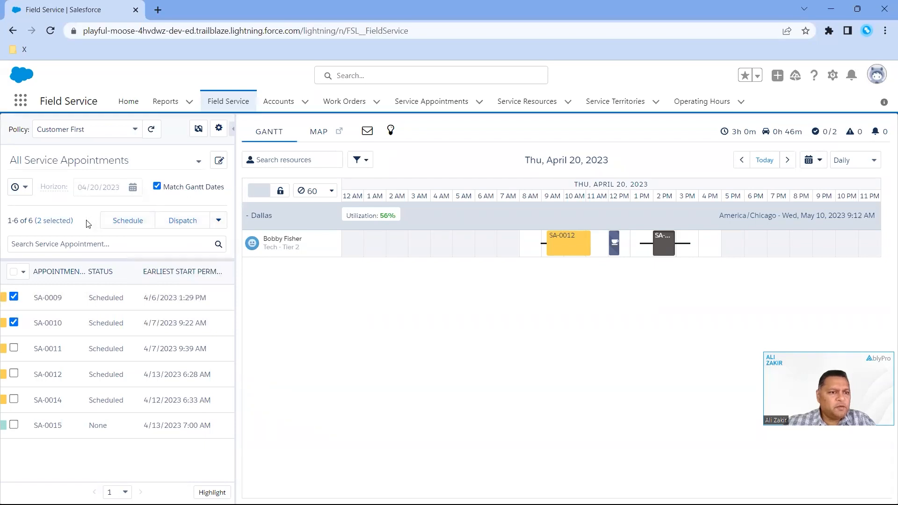
click(13, 297)
click(14, 322)
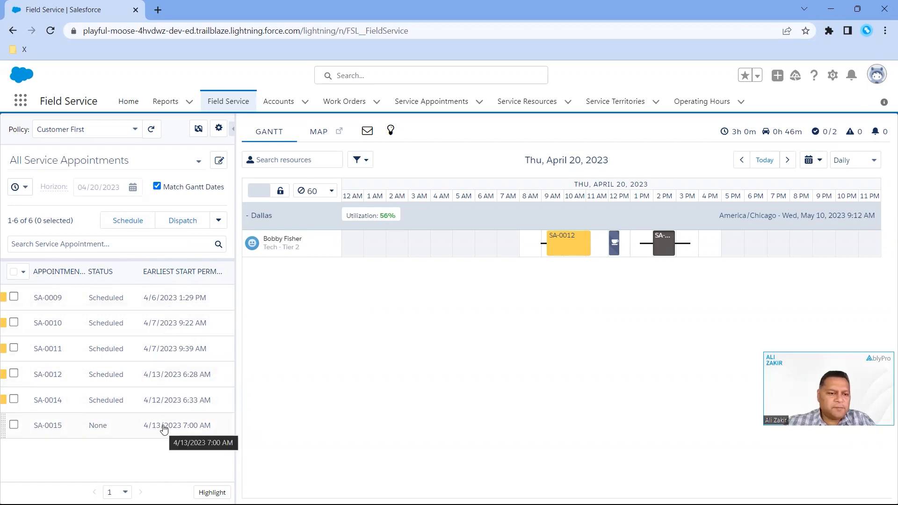
Expand appointment SA-0015 in the list, open its full details, and review the general information, date and time, and address sections
click(163, 426)
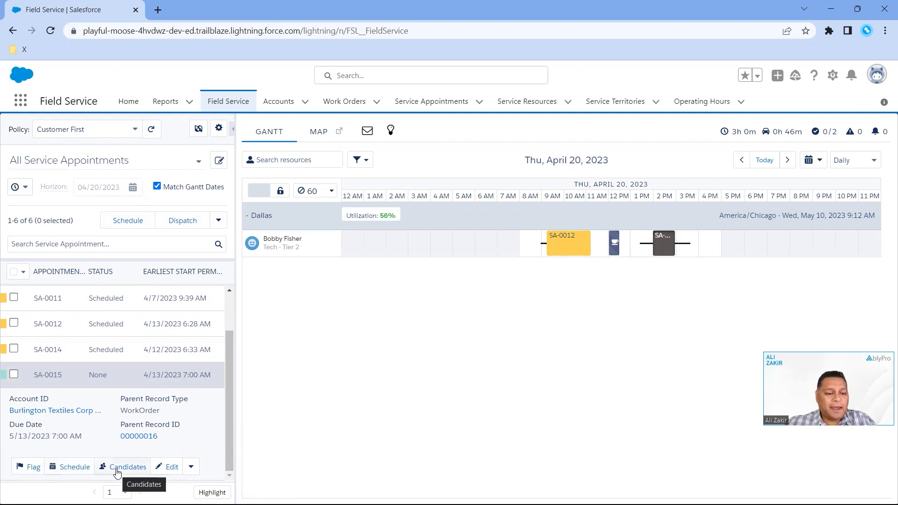
click(190, 470)
click(172, 471)
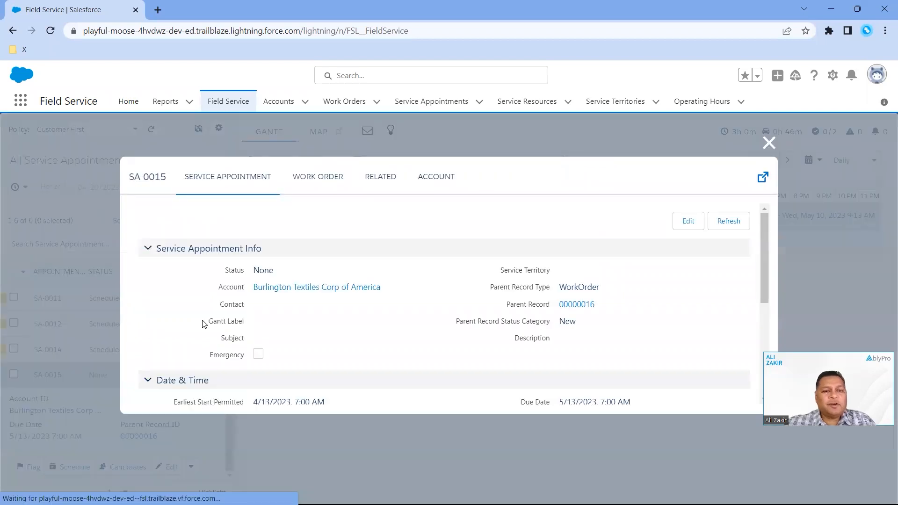
scroll(337, 335, down, 3)
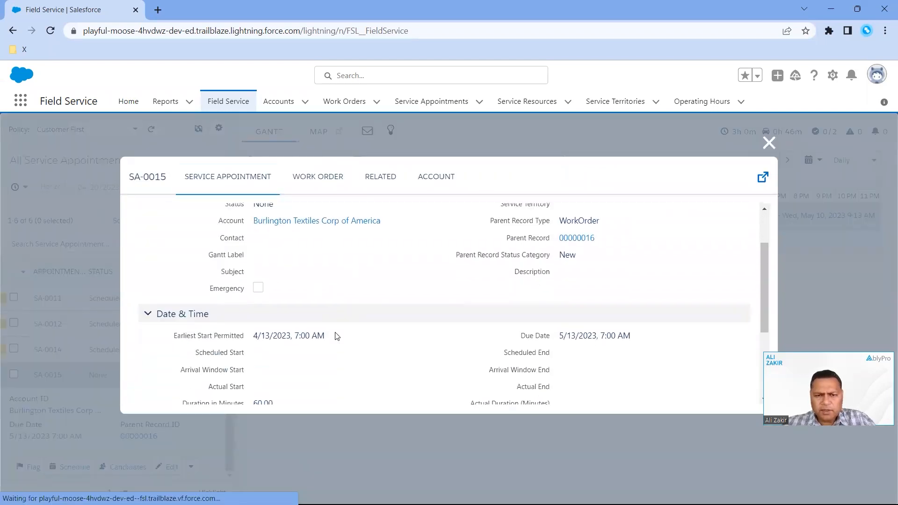
scroll(336, 337, down, 2)
scroll(336, 337, up, 5)
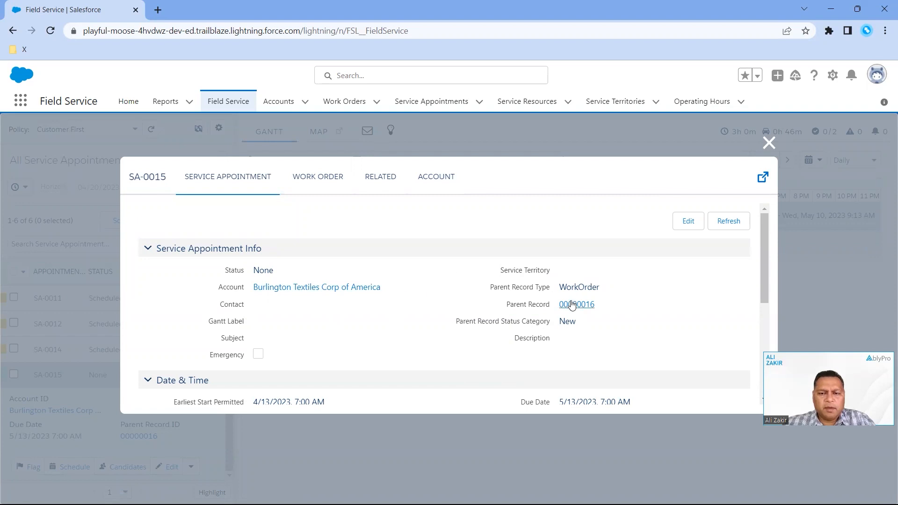
scroll(575, 335, down, 3)
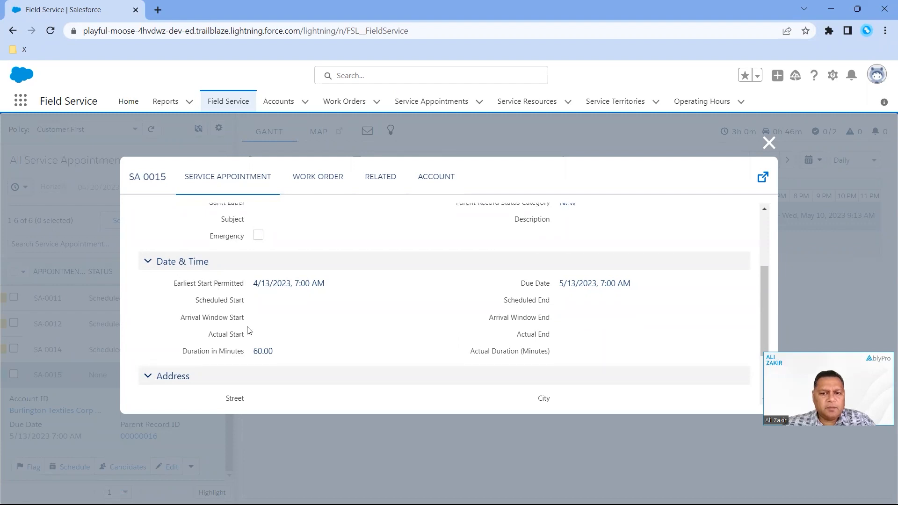
scroll(262, 336, down, 2)
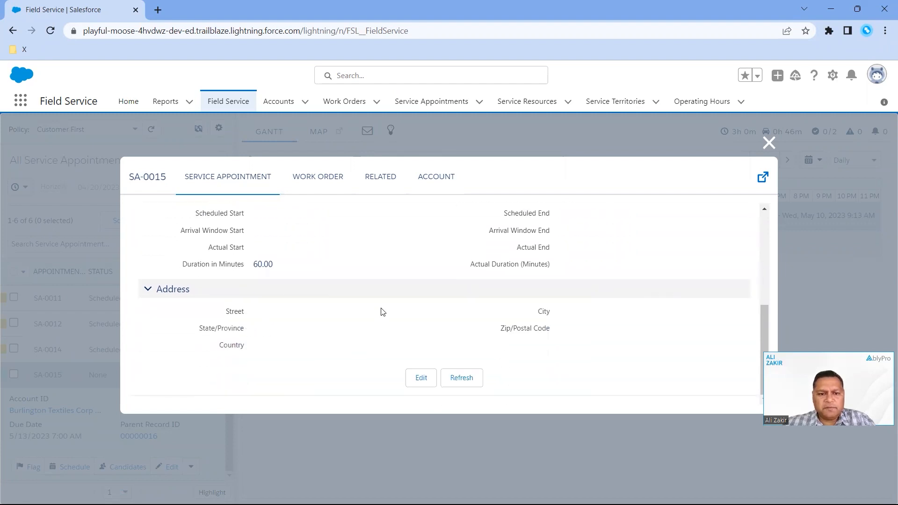
scroll(381, 325, up, 5)
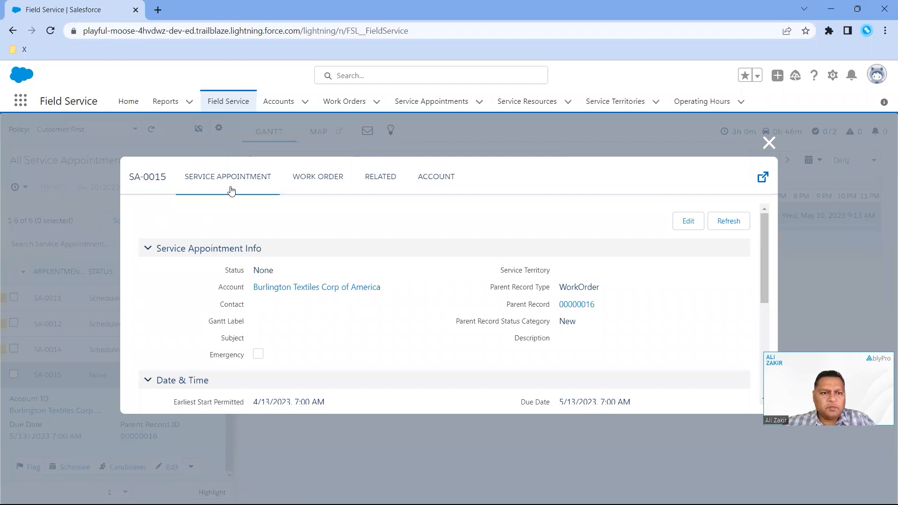
Review the work order, related records and account information of SA-0015, and return to its service appointment details
click(312, 180)
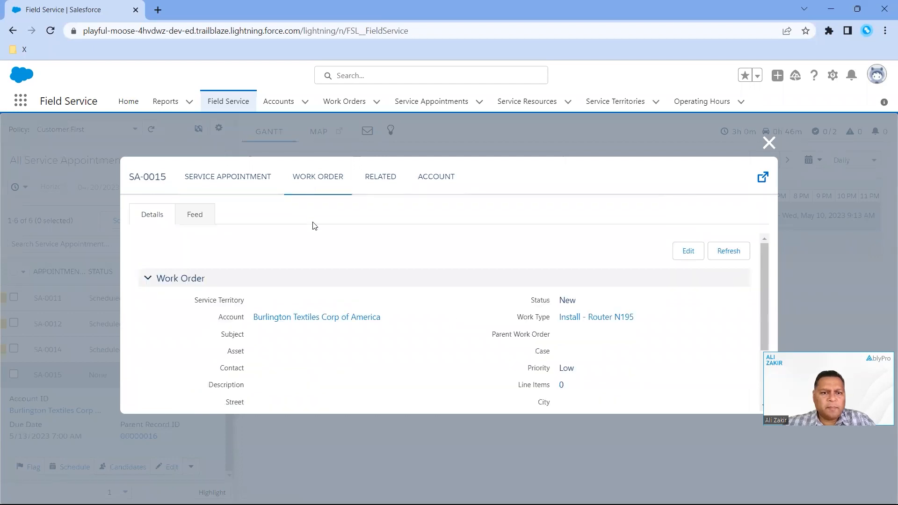
scroll(335, 267, down, 2)
scroll(335, 272, up, 2)
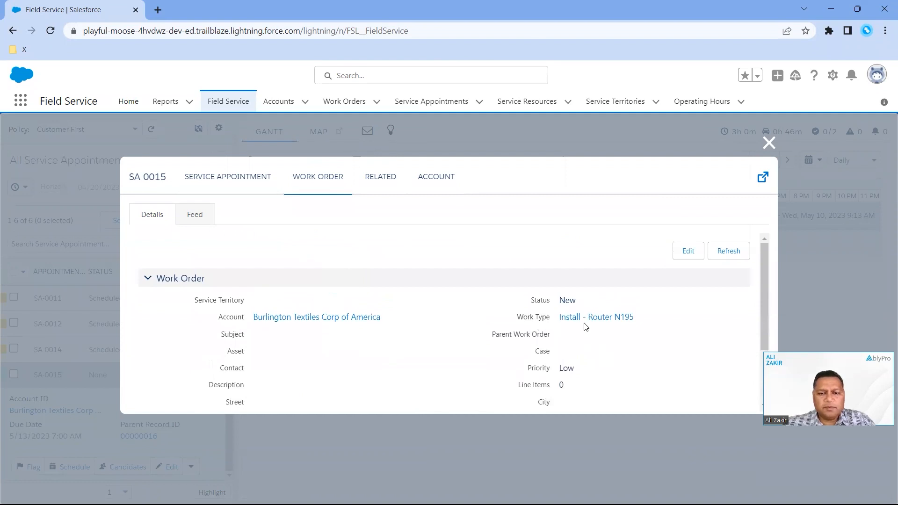
click(388, 183)
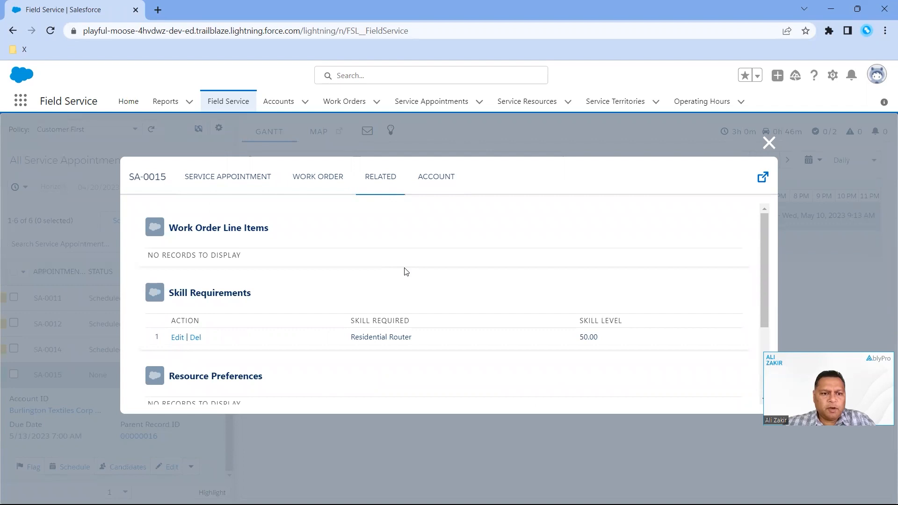
scroll(357, 363, down, 3)
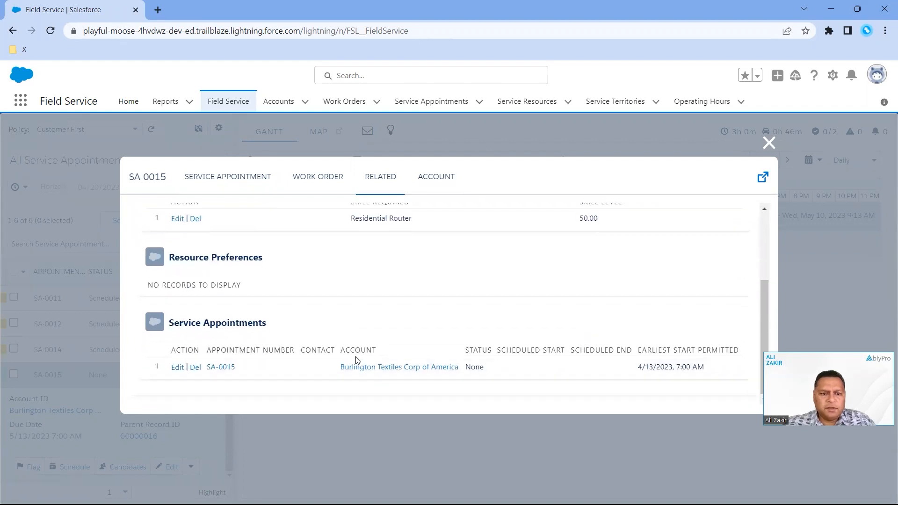
scroll(357, 363, up, 2)
scroll(357, 361, up, 1)
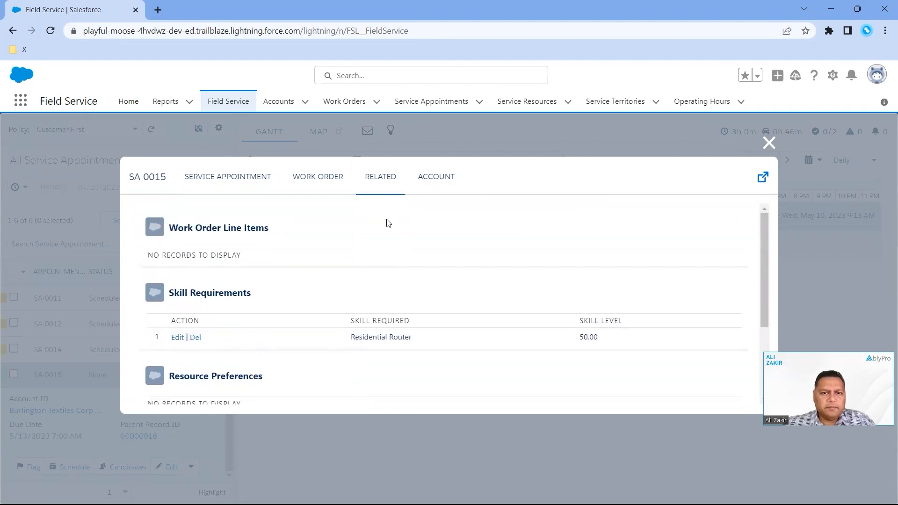
click(437, 177)
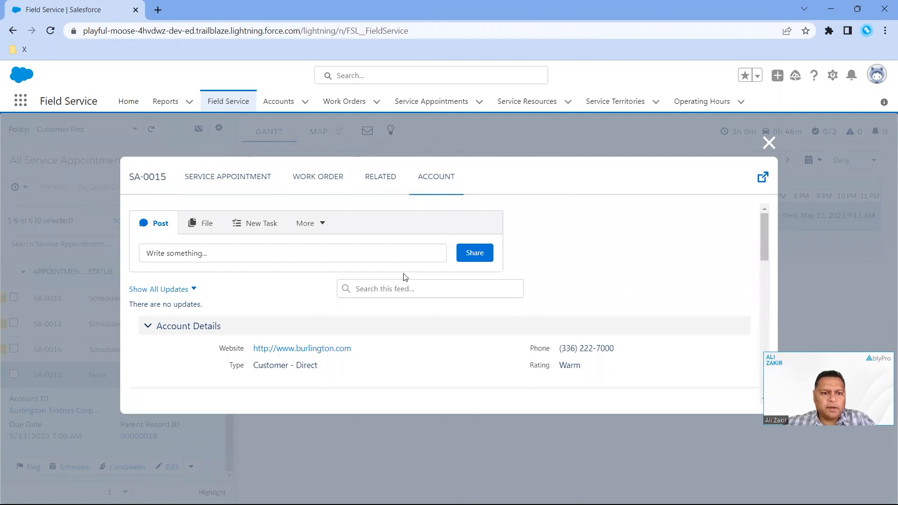
click(207, 179)
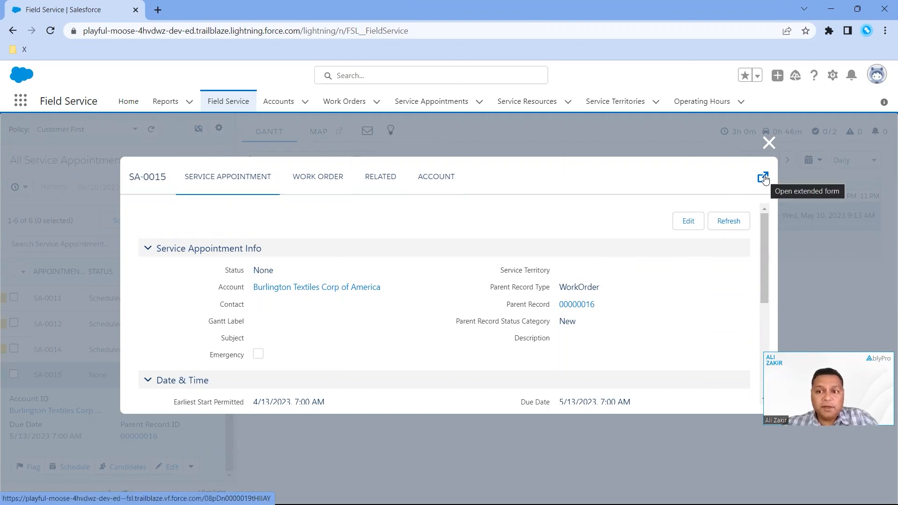
Open the extended form of SA-0015, examine its details and related records, and return to the dispatcher console, closing the appointment pop-up
drag(765, 177, 765, 176)
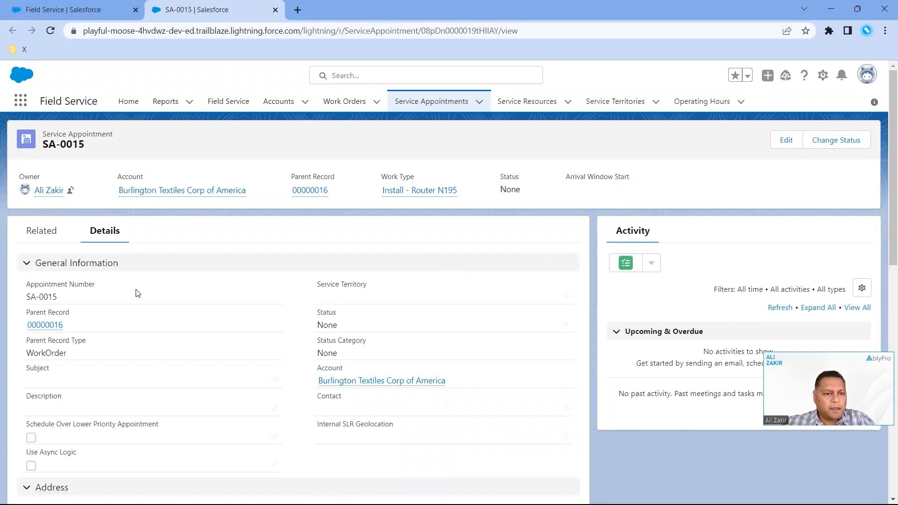
scroll(142, 323, down, 1)
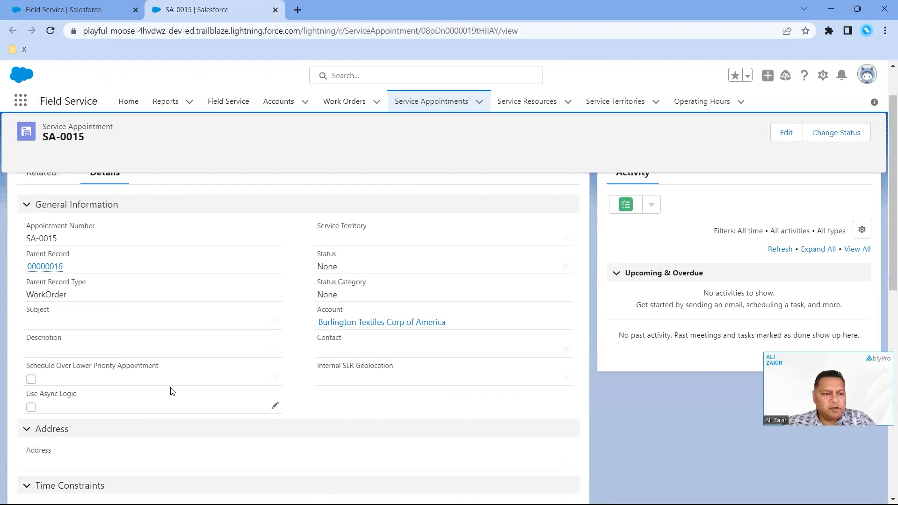
scroll(170, 391, up, 1)
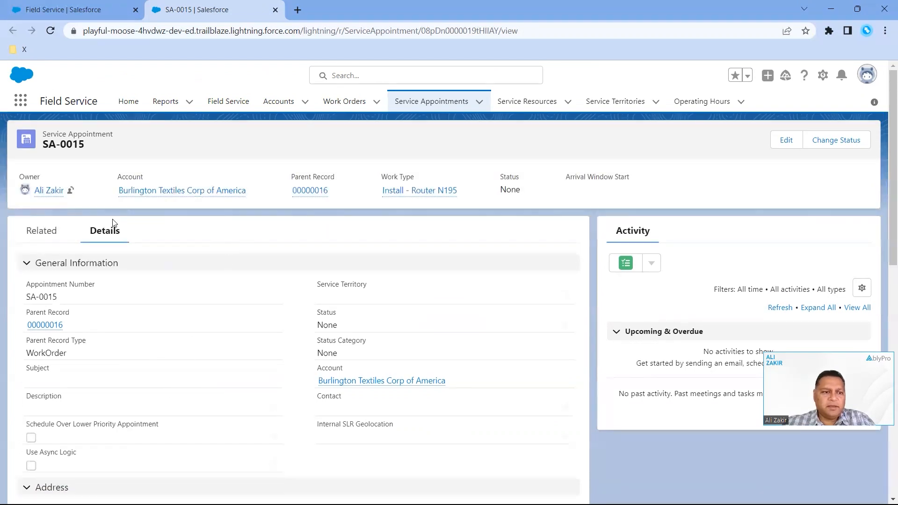
click(42, 231)
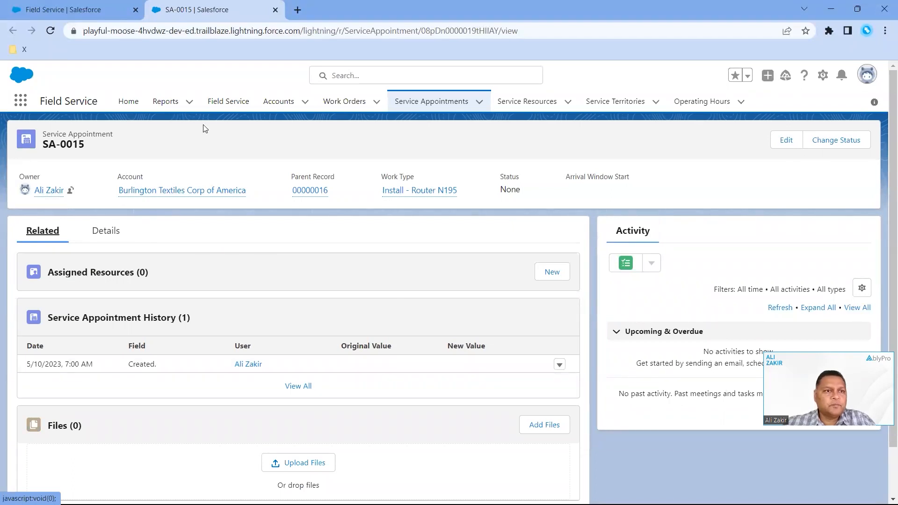
click(125, 14)
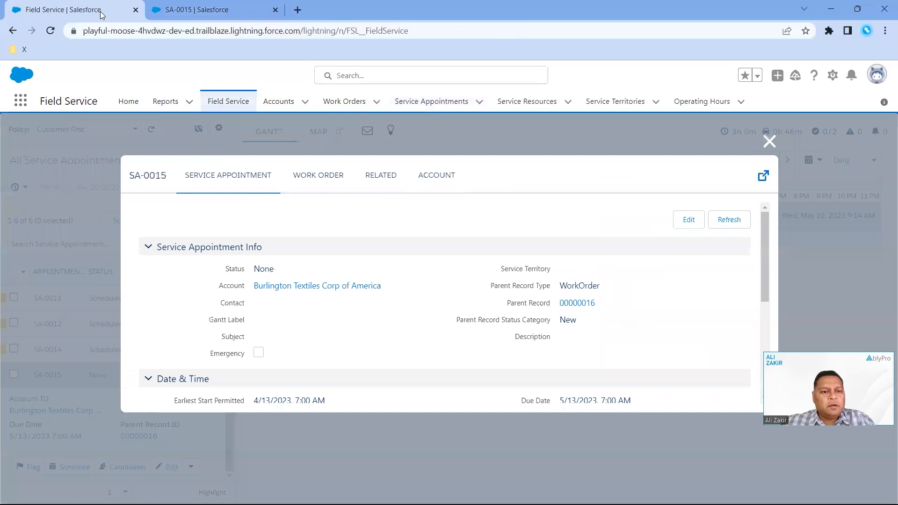
click(768, 142)
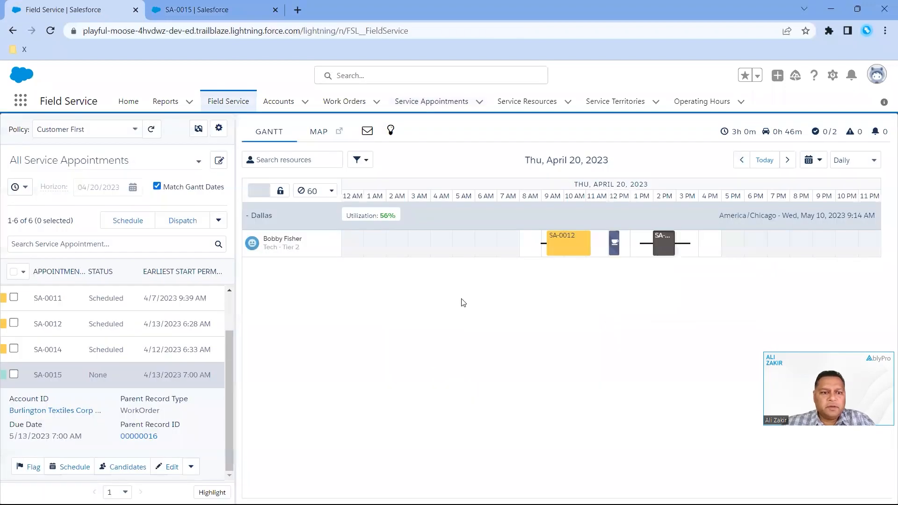
Collapse and re-expand SA-0015 in the appointment list to look at its summary fields and available actions
click(189, 376)
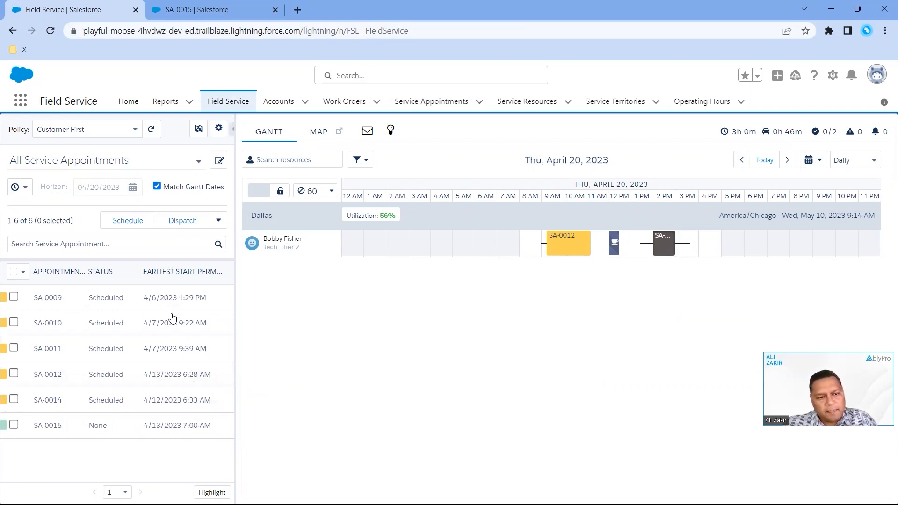
click(170, 426)
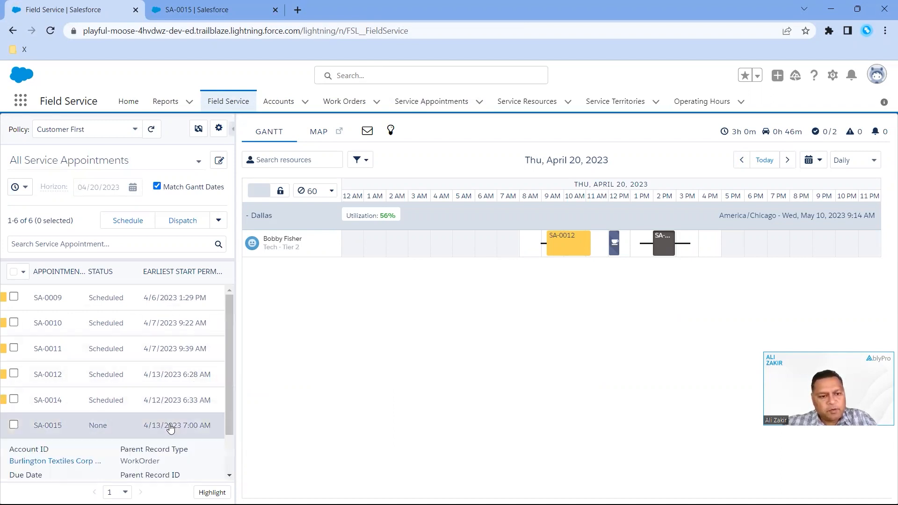
scroll(171, 426, down, 2)
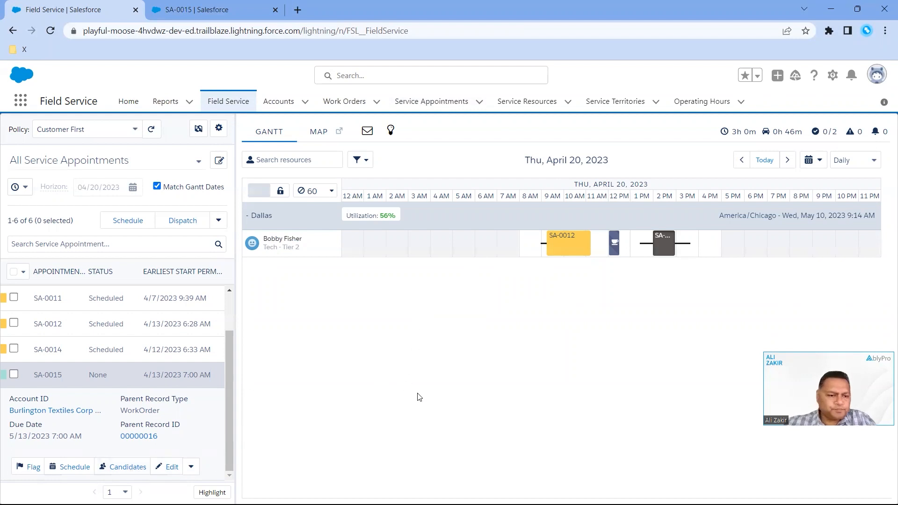
click(229, 291)
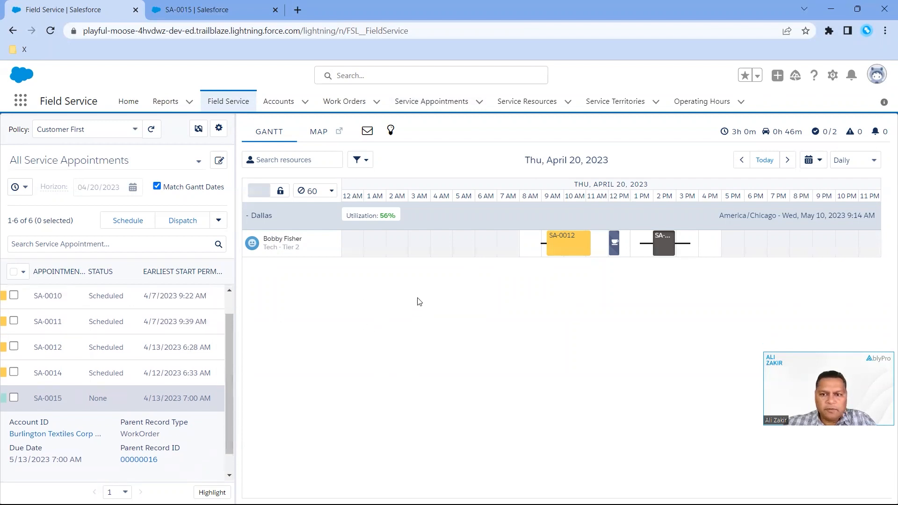
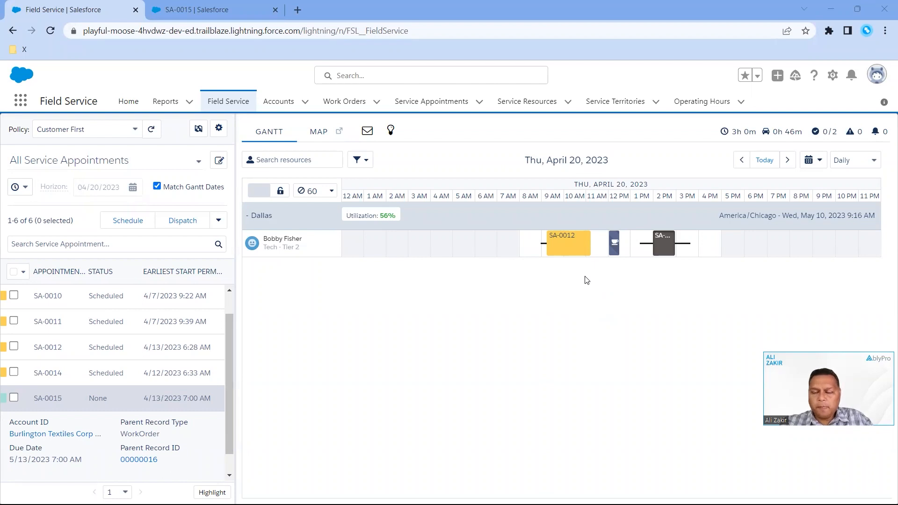
Pin appointment SA-0012 on the Gantt, check its pinned details and available actions, and unpin it
right_click(576, 251)
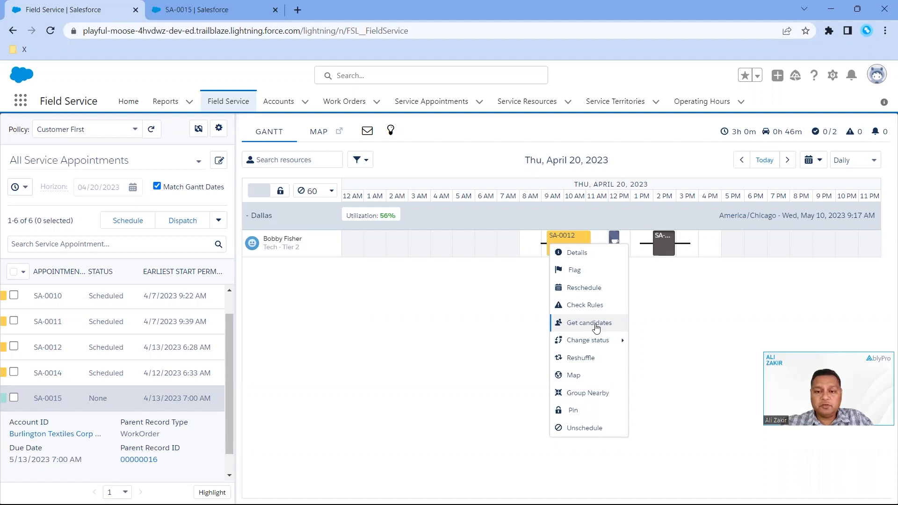
mouse_move(604, 343)
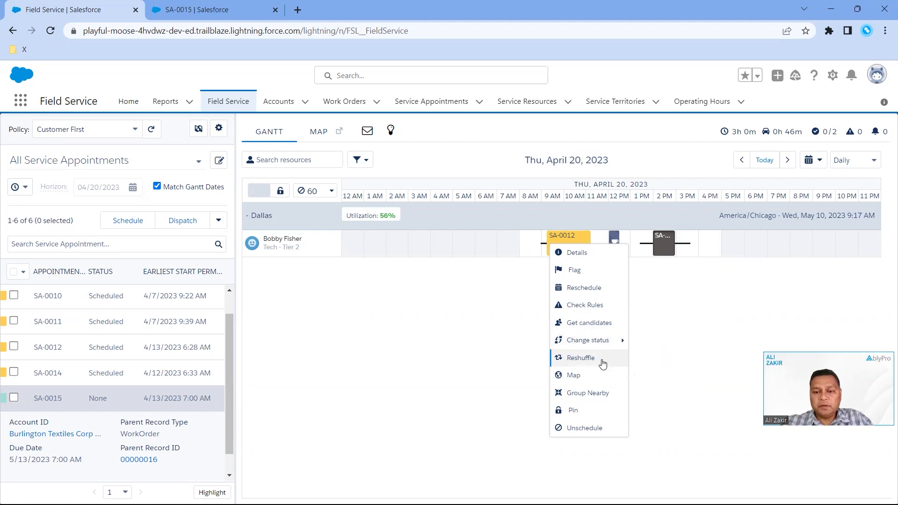
click(603, 411)
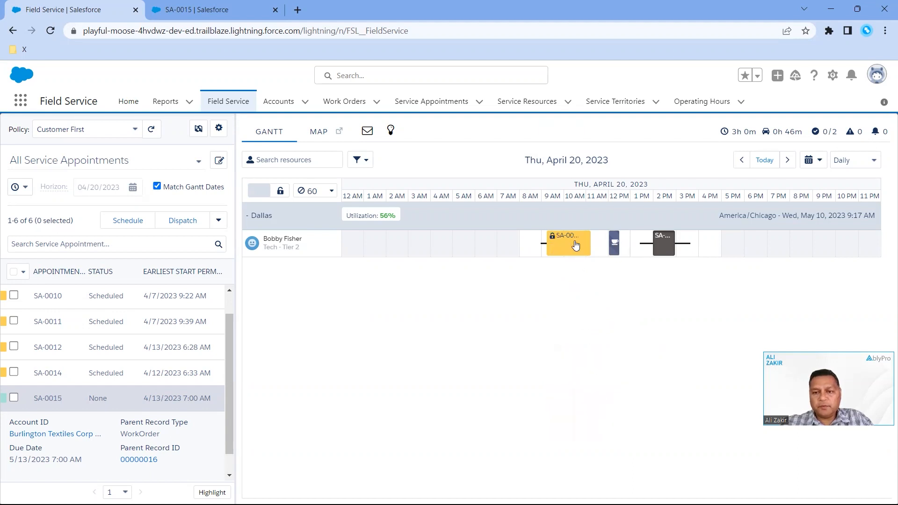
mouse_move(555, 246)
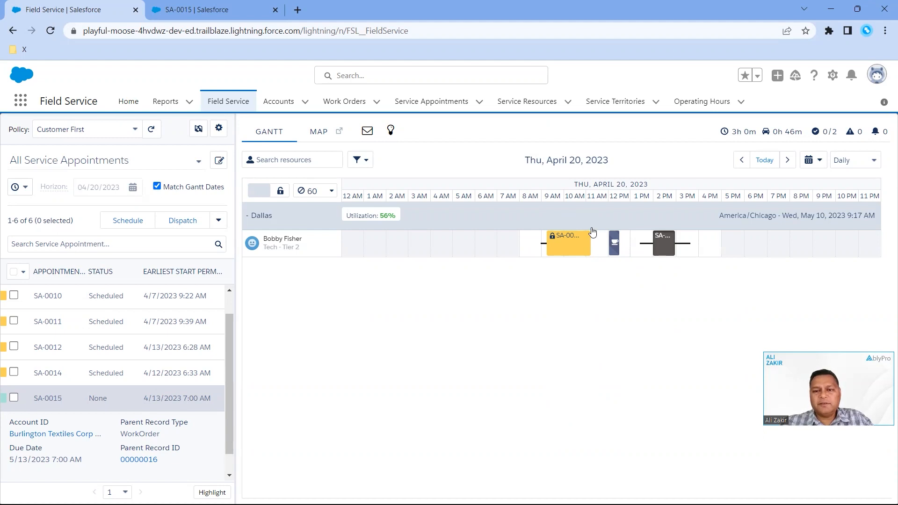
right_click(568, 248)
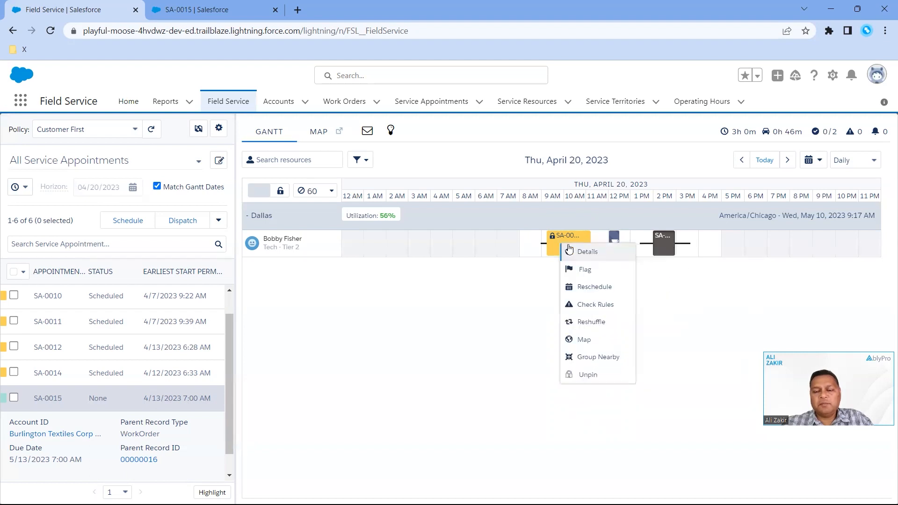
click(600, 374)
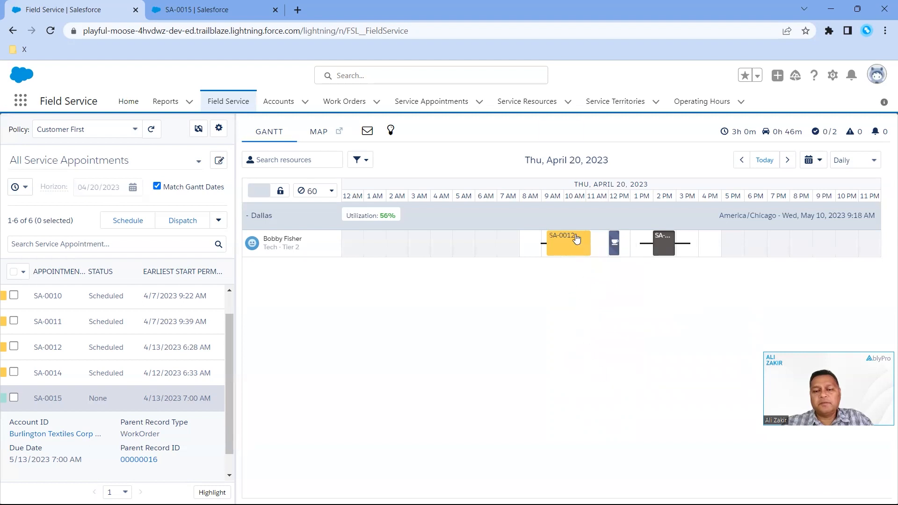
mouse_move(580, 253)
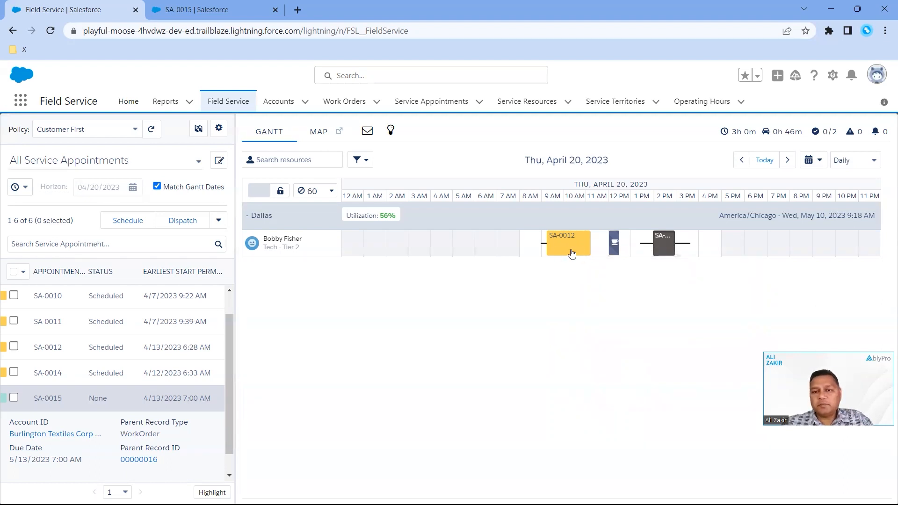
mouse_move(572, 251)
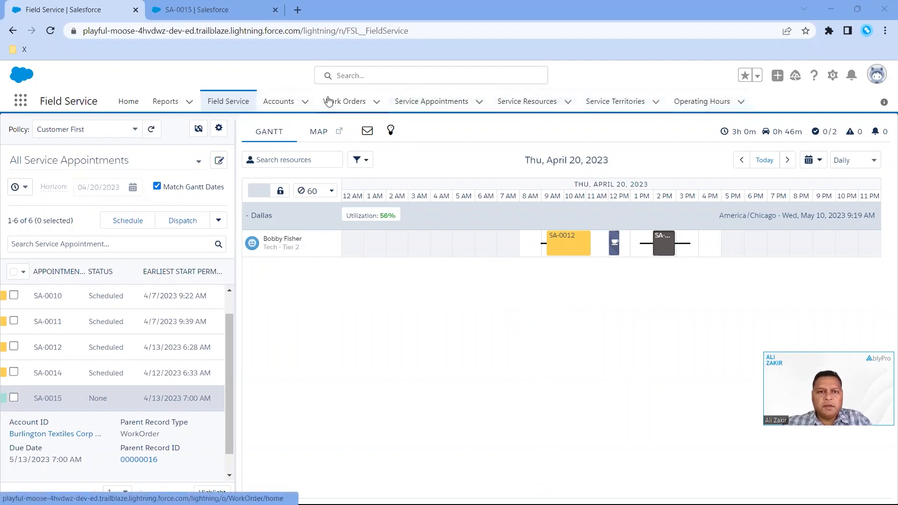
Look through the account, work order, service appointment, service resource, service territory and operating hours lists, and return to the dispatcher console
click(291, 107)
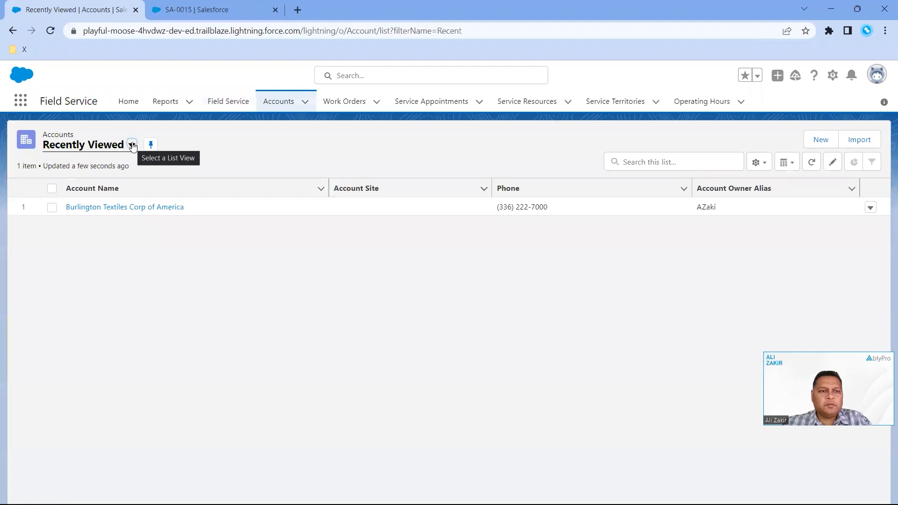
click(345, 101)
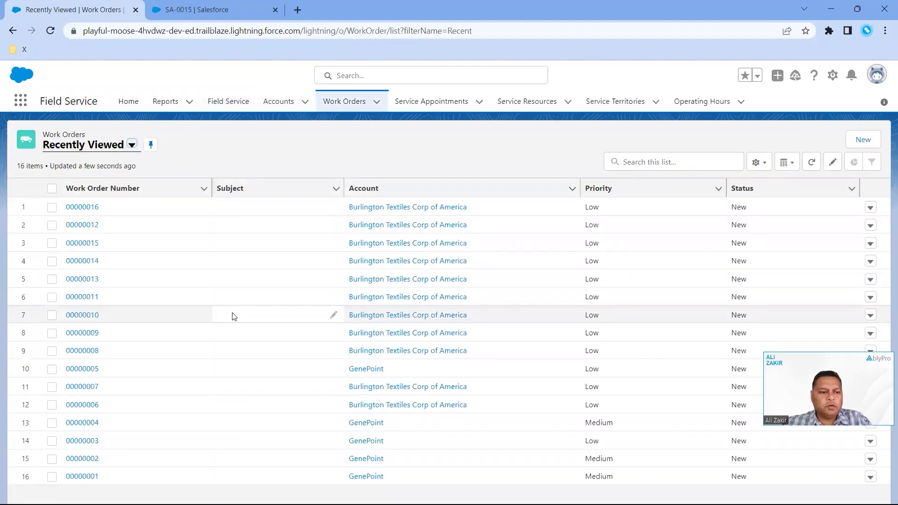
click(433, 101)
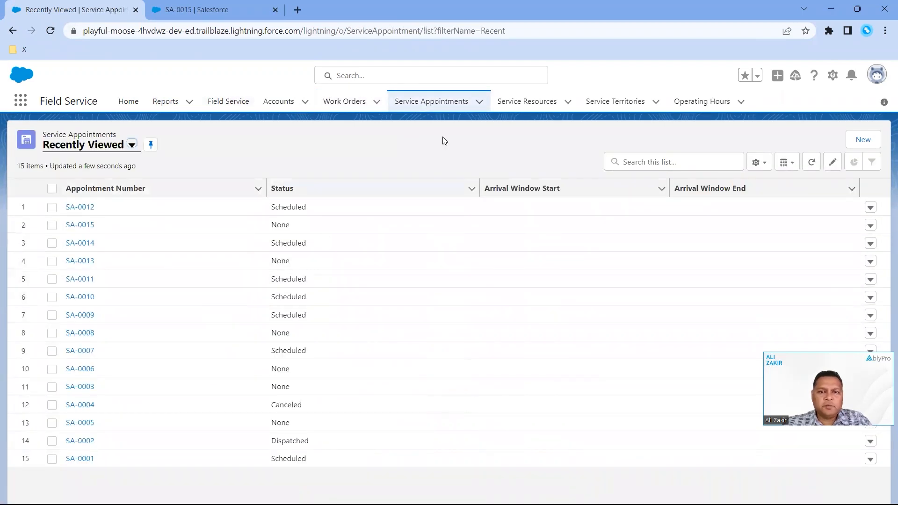
click(533, 102)
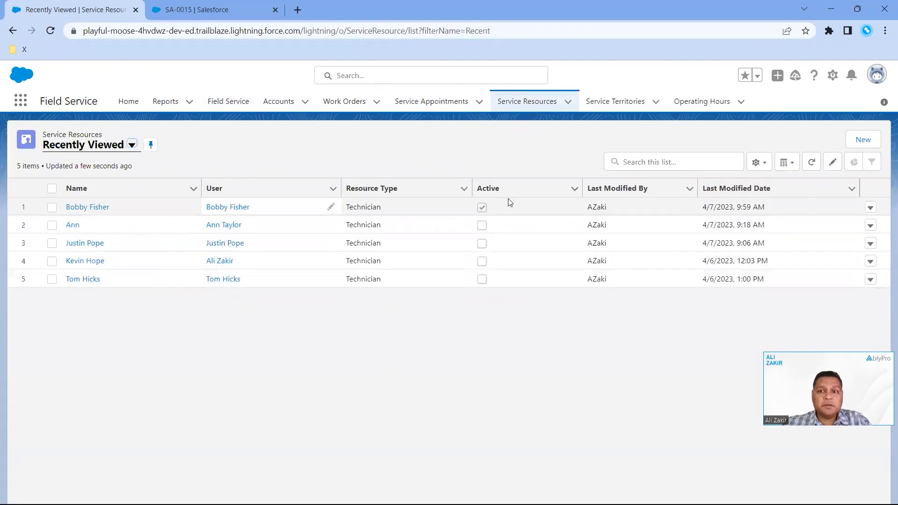
click(616, 105)
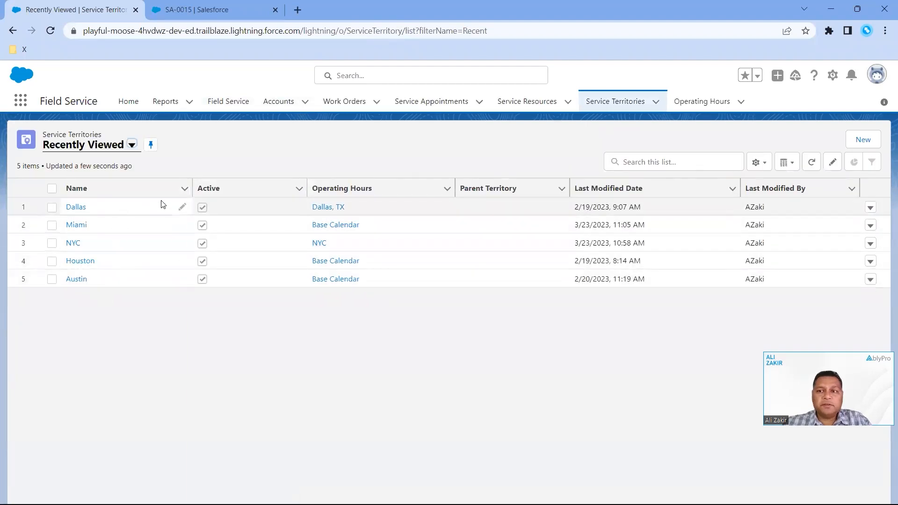
click(700, 107)
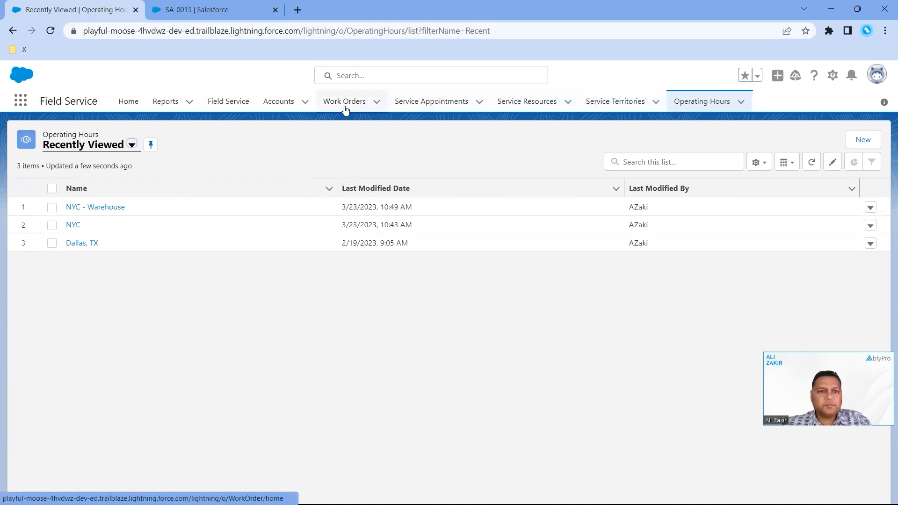
click(232, 105)
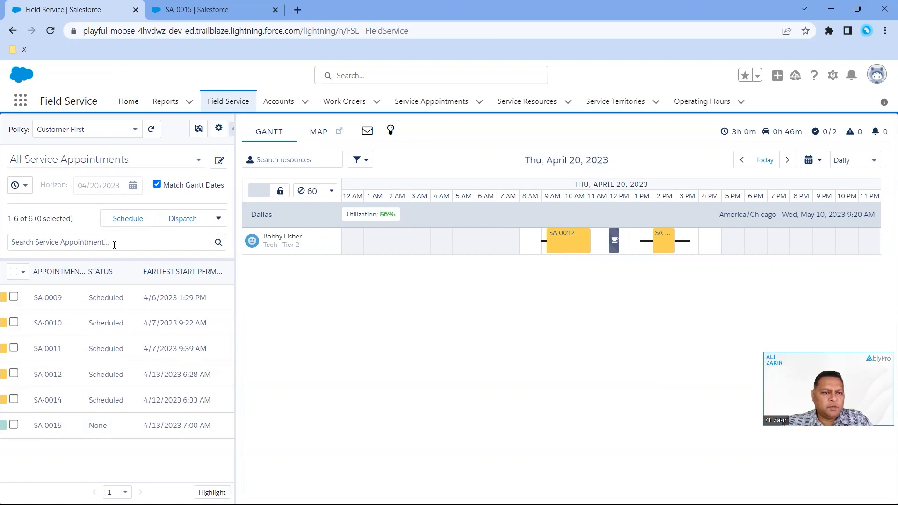
Resize the appointment list pane to make it slightly wider, and expand appointment SA-0011 to show its summary
click(16, 244)
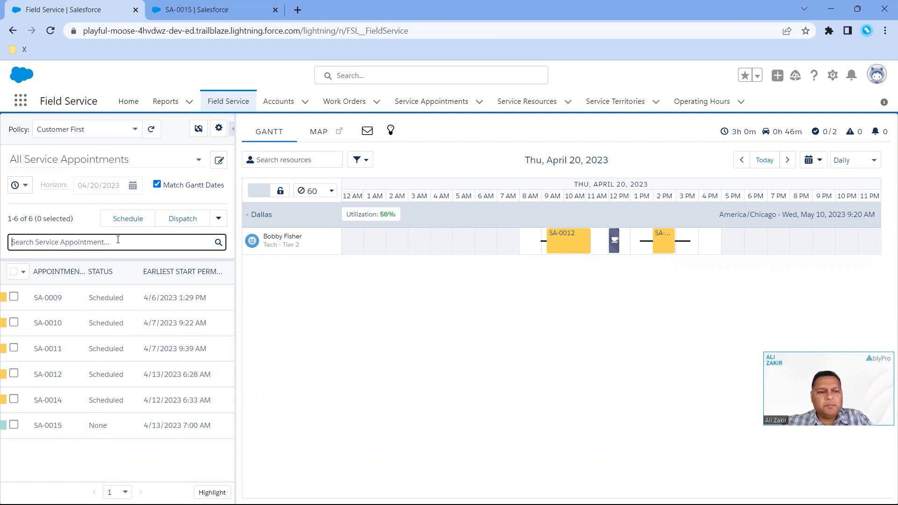
click(235, 281)
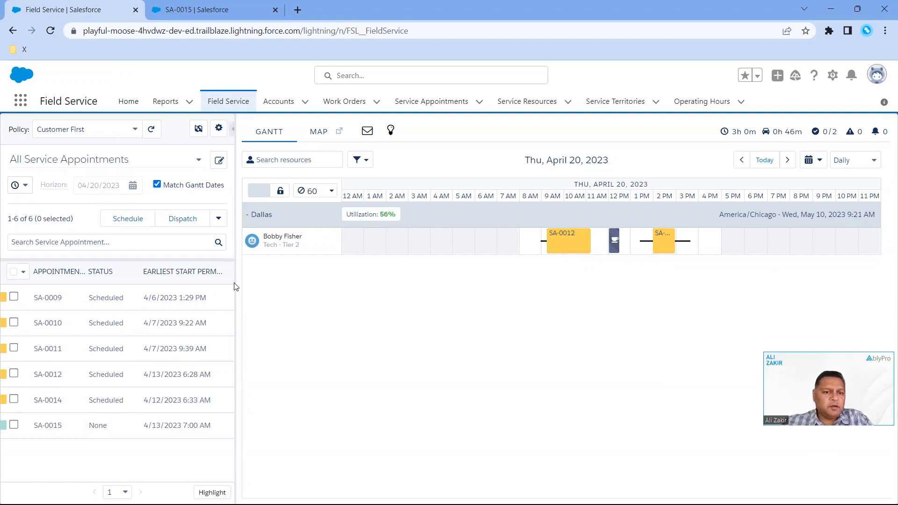
drag(234, 283, 280, 282)
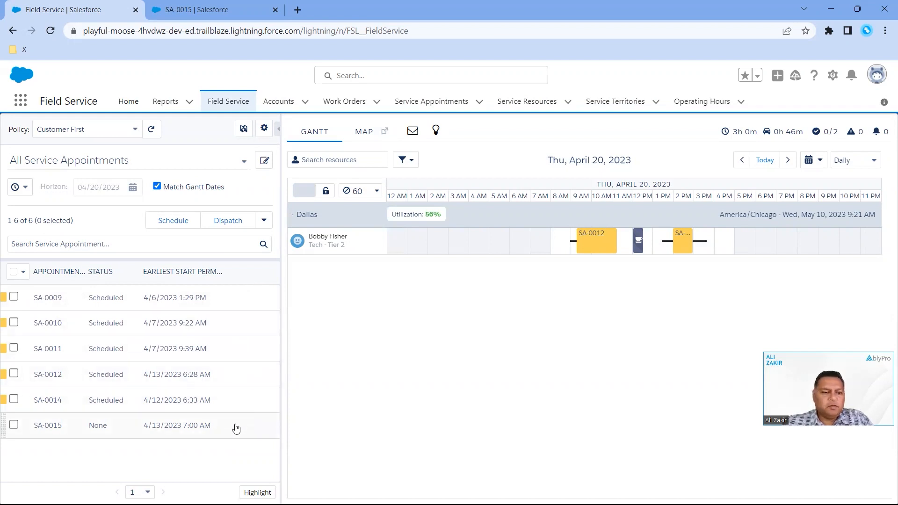
click(278, 351)
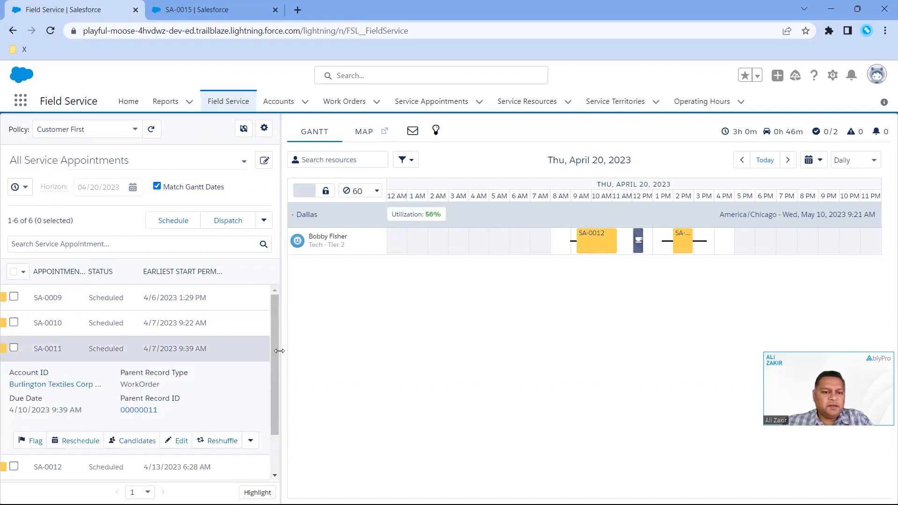
drag(279, 350, 250, 351)
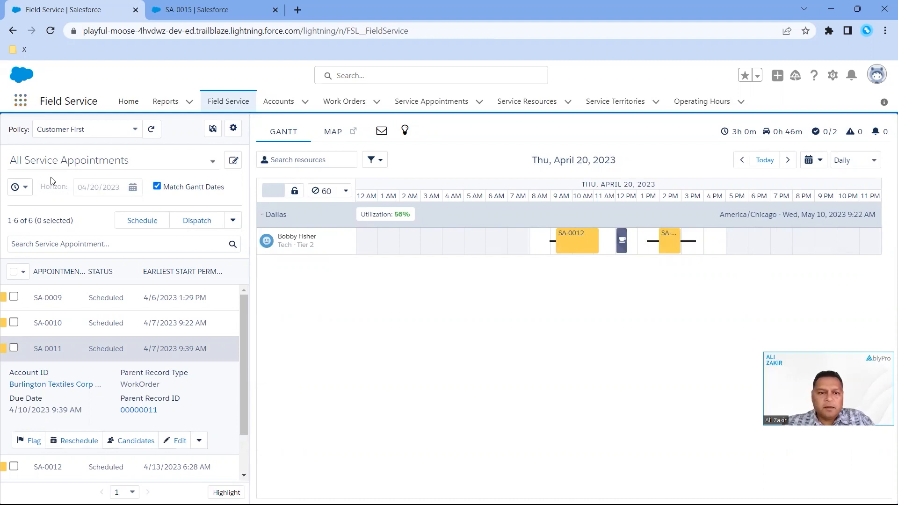
Try to optimize the Dallas technician's schedule from Apr 20 to Apr 21, 2023 with the Customer First policy, and check the optimization notification
mouse_move(320, 249)
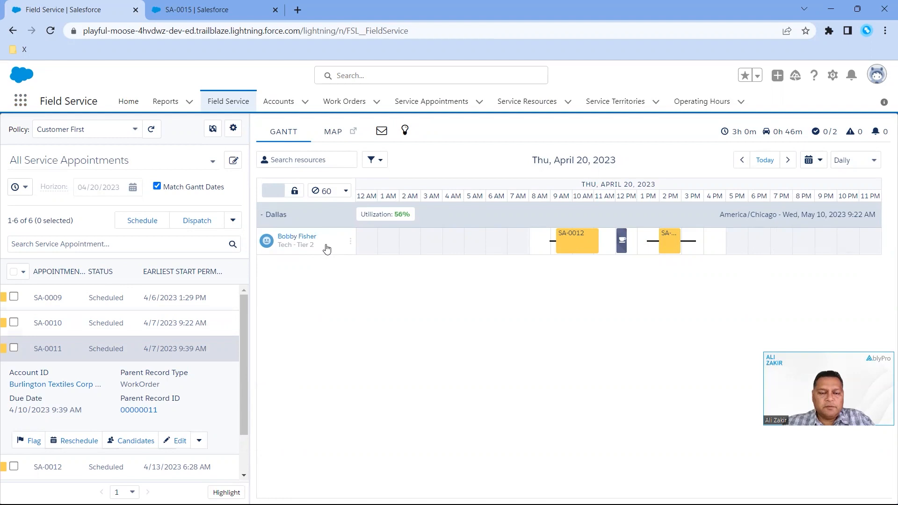
click(351, 242)
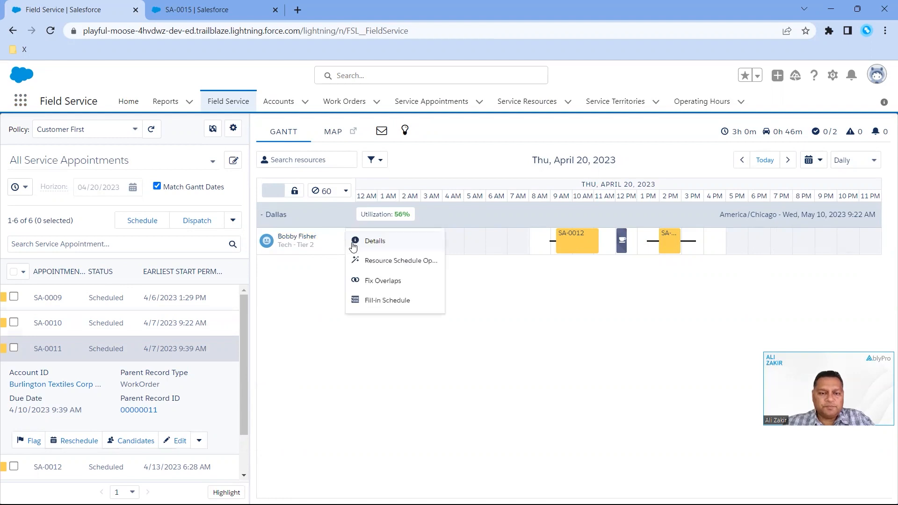
click(386, 265)
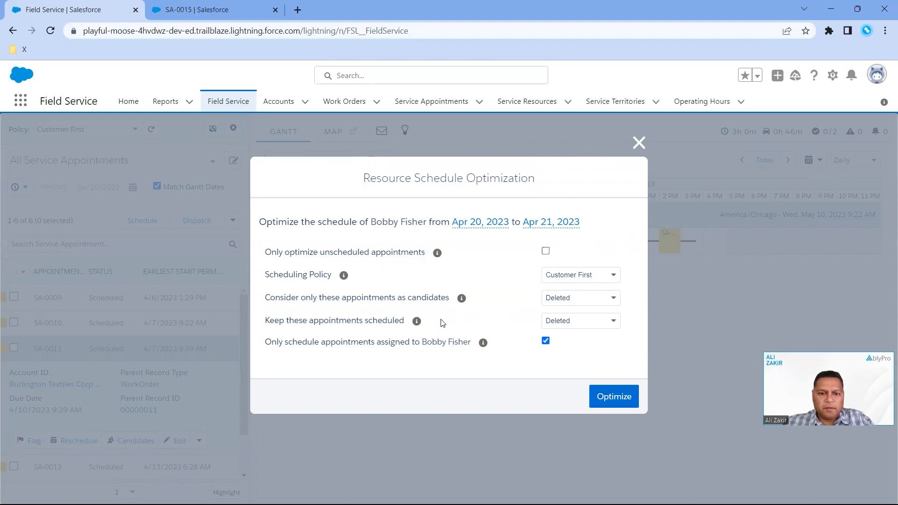
click(601, 405)
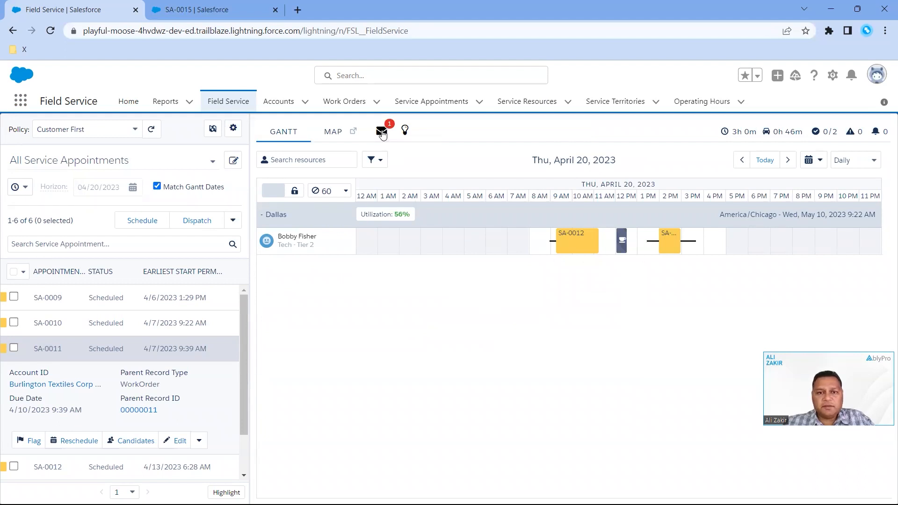
click(382, 133)
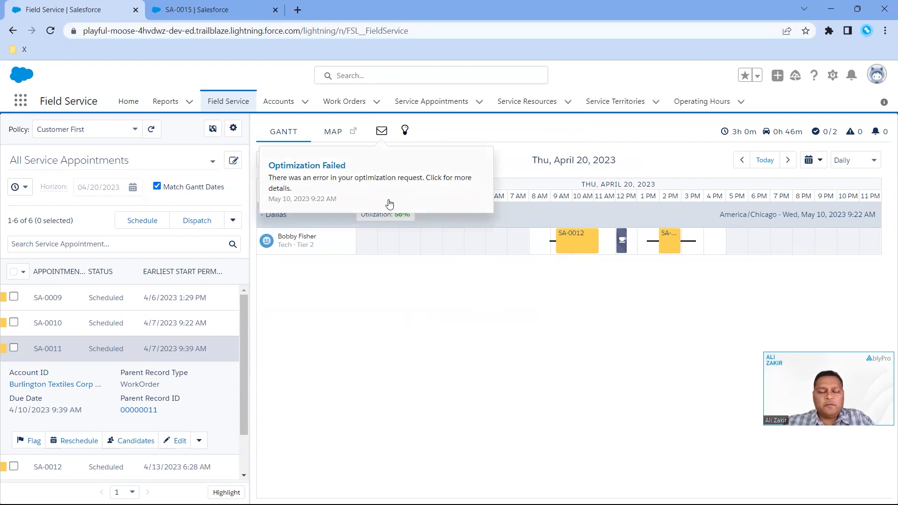
click(498, 287)
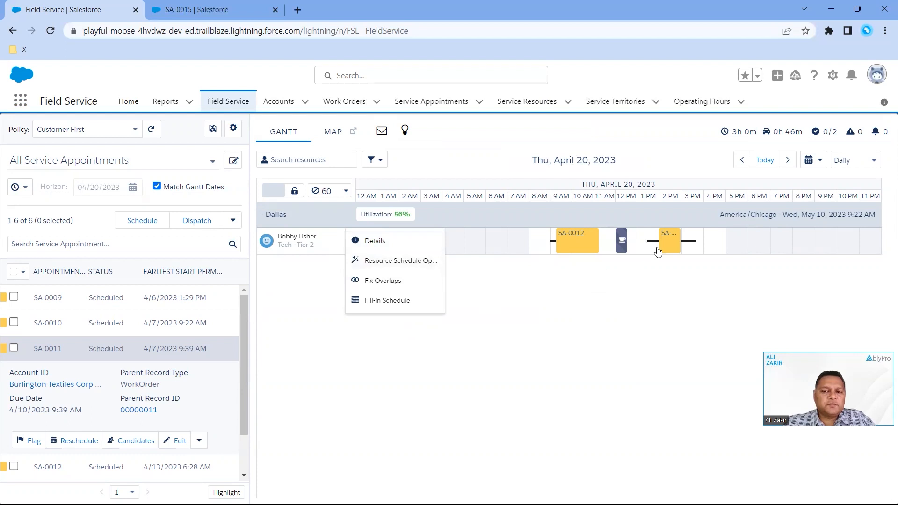
Review the schedule actions offered for the Dallas technician, including Fix Overlaps and Fill-in Schedule, without running any
click(722, 284)
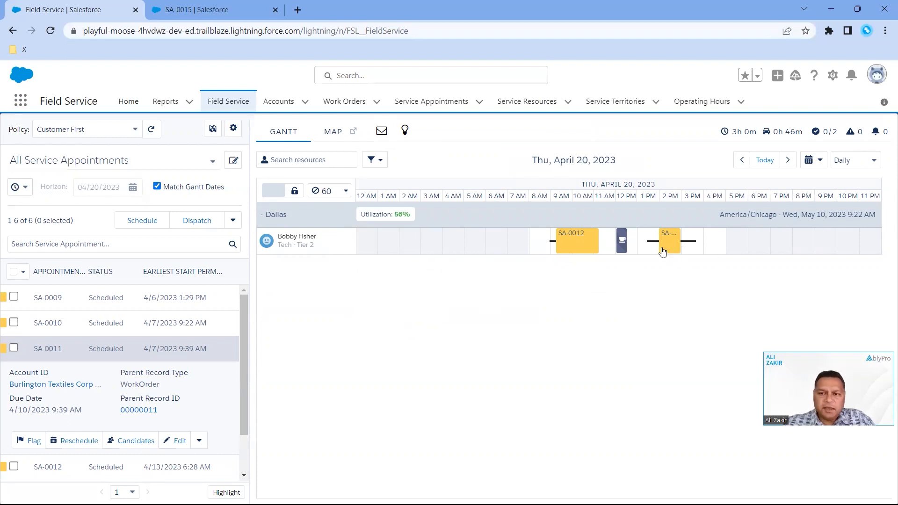
mouse_move(668, 239)
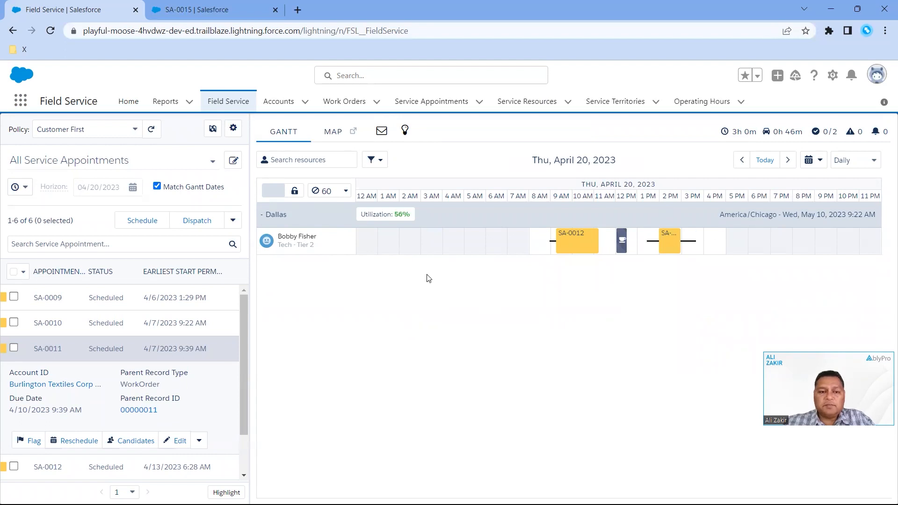
right_click(348, 248)
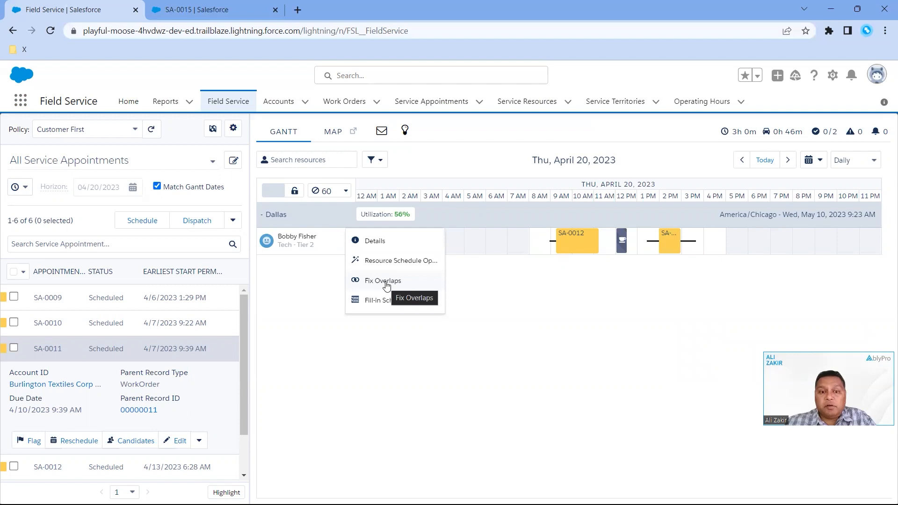
click(510, 284)
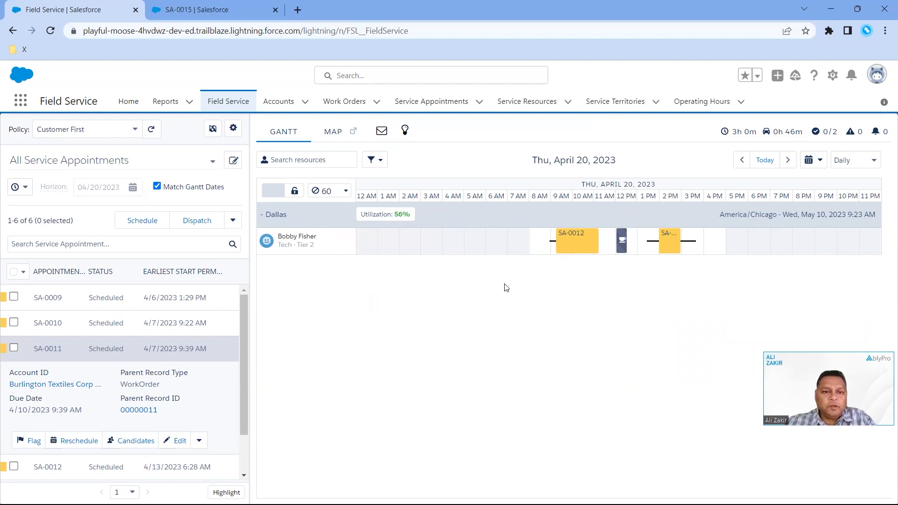
click(351, 242)
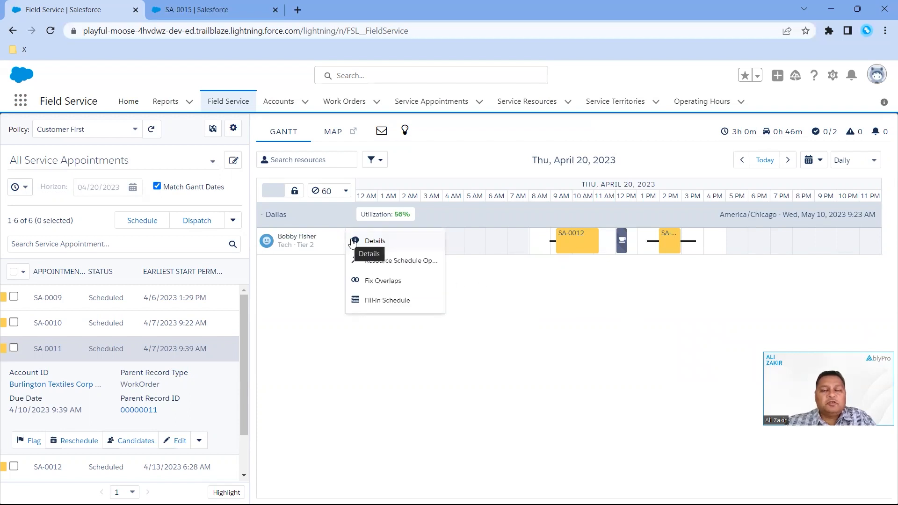
click(331, 276)
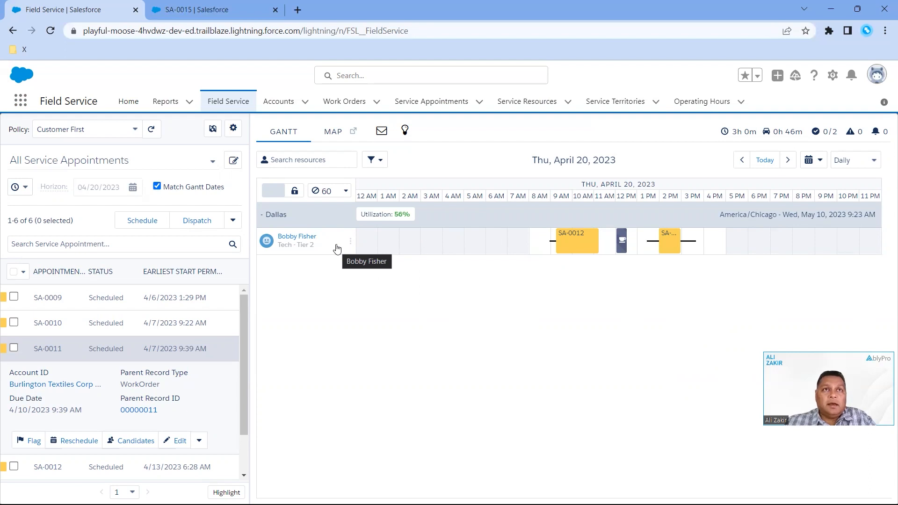
Find the Field Service Admin app by searching for "field", switch to it and open its Field Service Settings
click(21, 101)
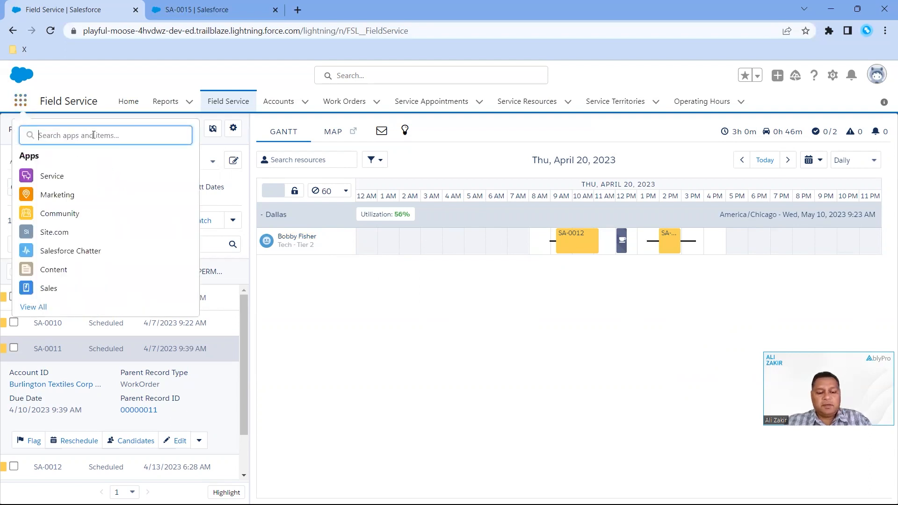
text(fiel)
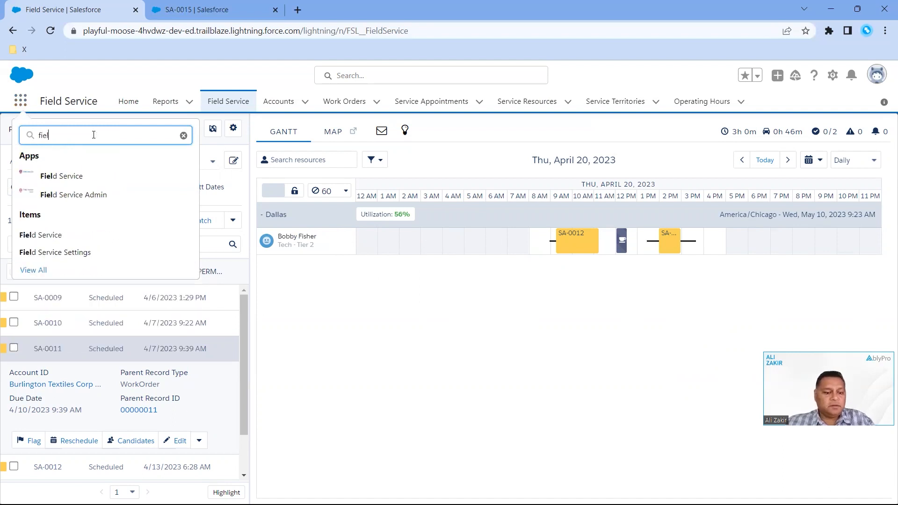
text(d)
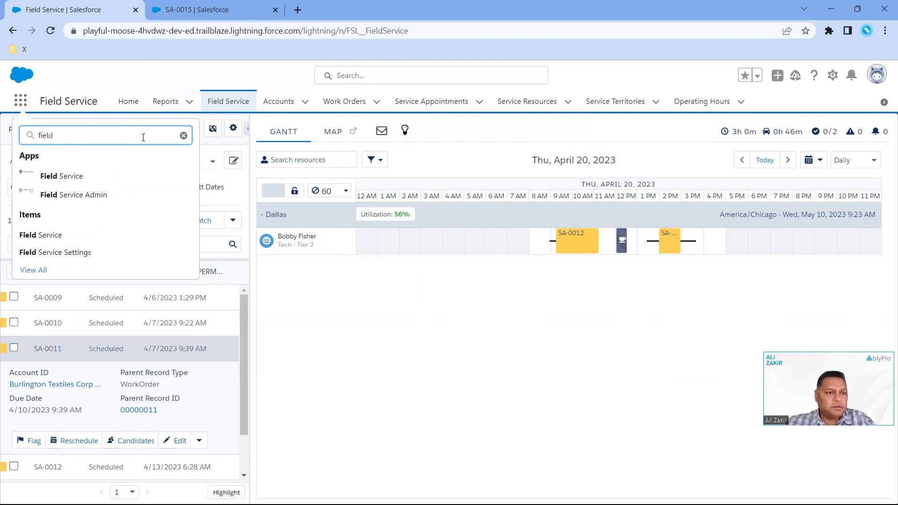
click(86, 203)
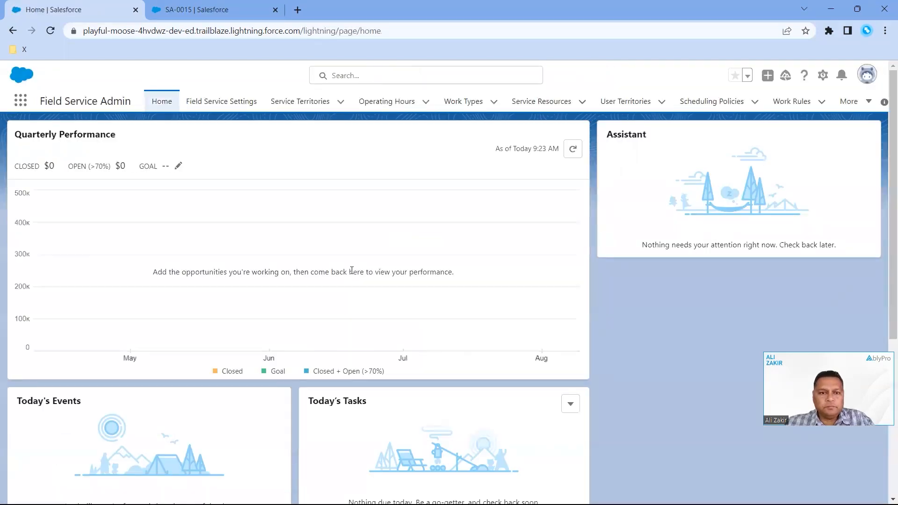
click(236, 101)
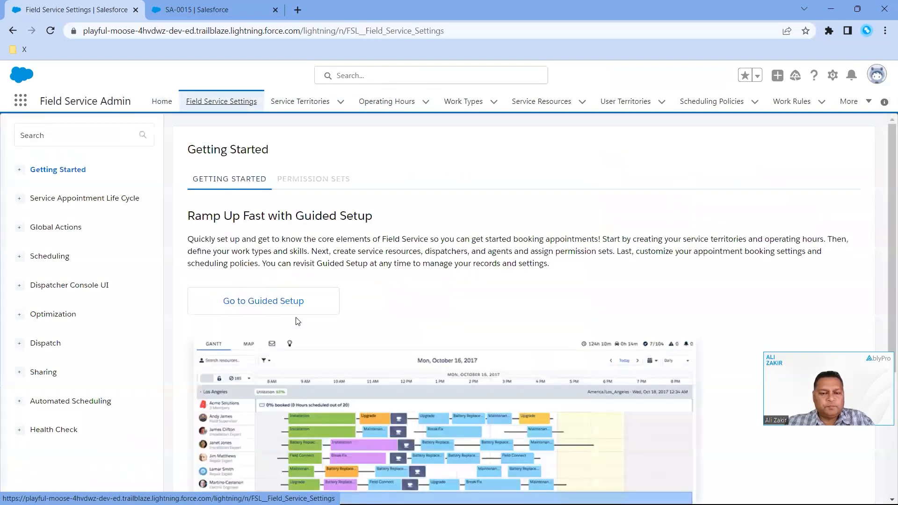
Open the Optimization Logic settings and examine the general, global, and in-day and resource schedule optimization options
click(18, 314)
scroll(65, 343, down, 1)
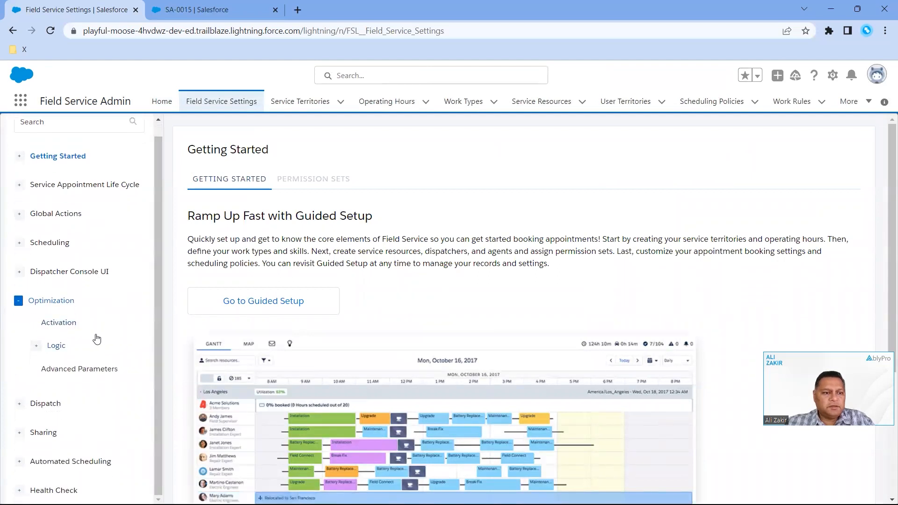
click(68, 346)
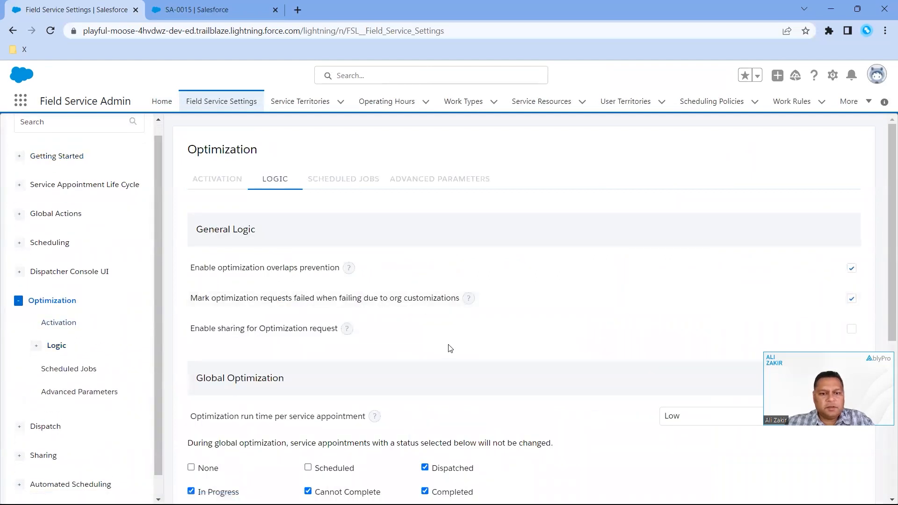
scroll(448, 348, down, 5)
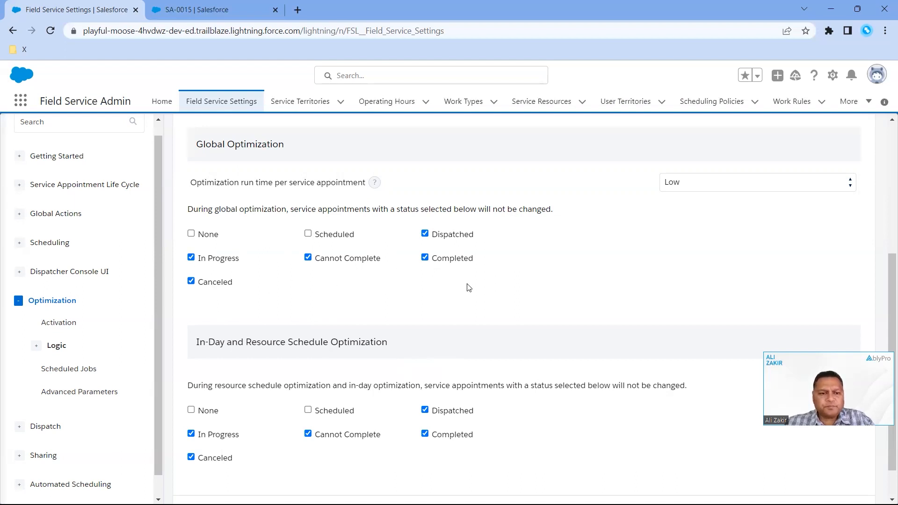
scroll(468, 287, down, 1)
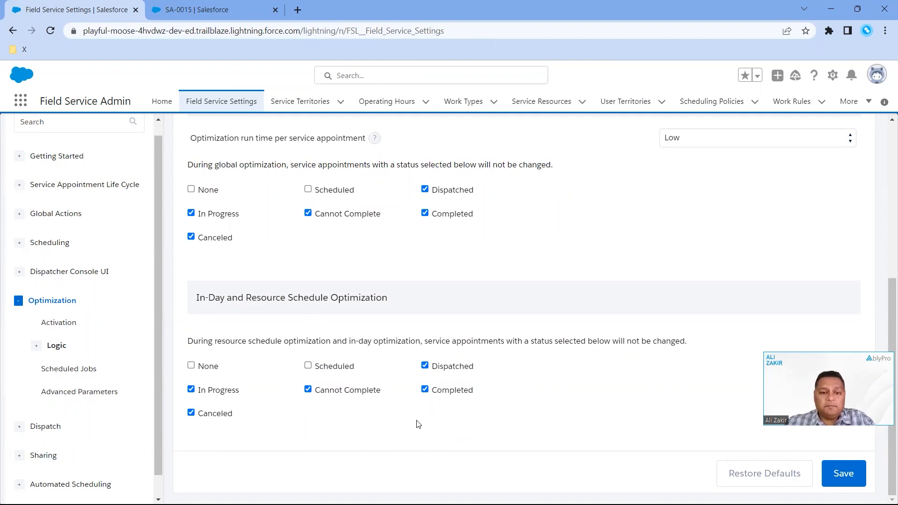
scroll(419, 424, up, 3)
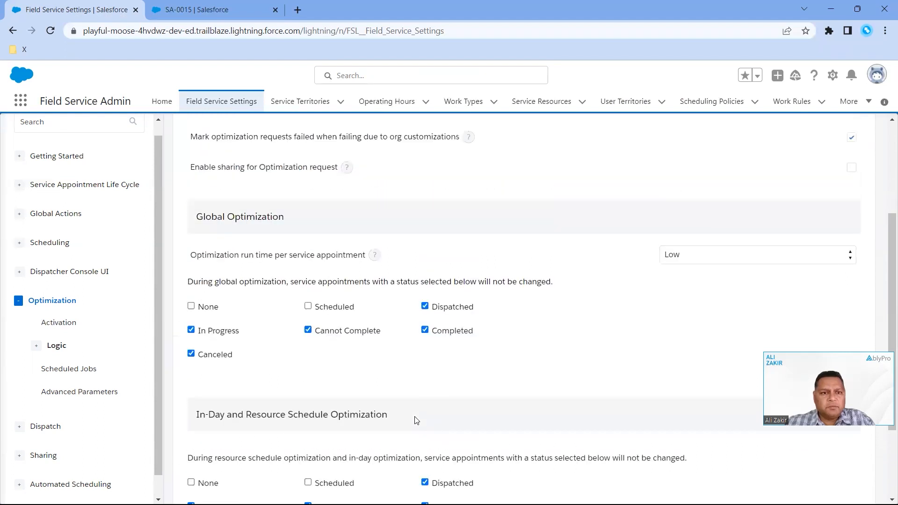
scroll(416, 420, up, 1)
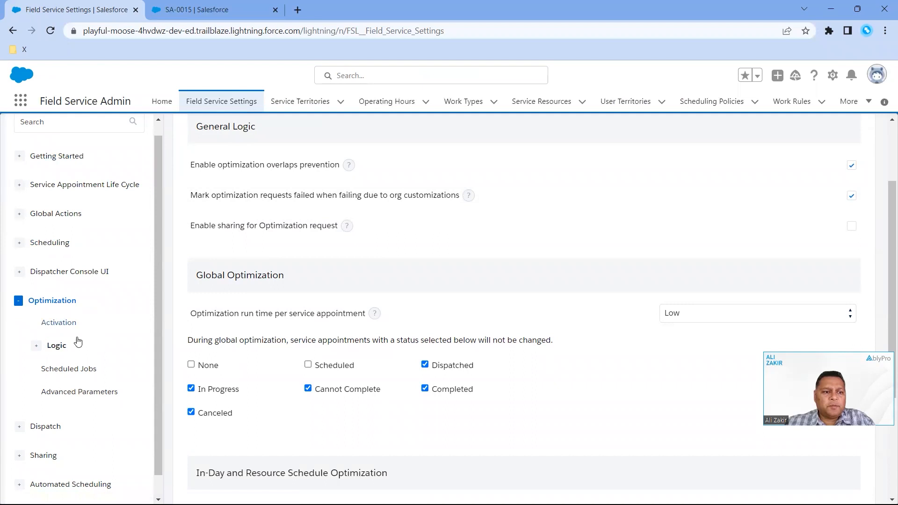
click(57, 347)
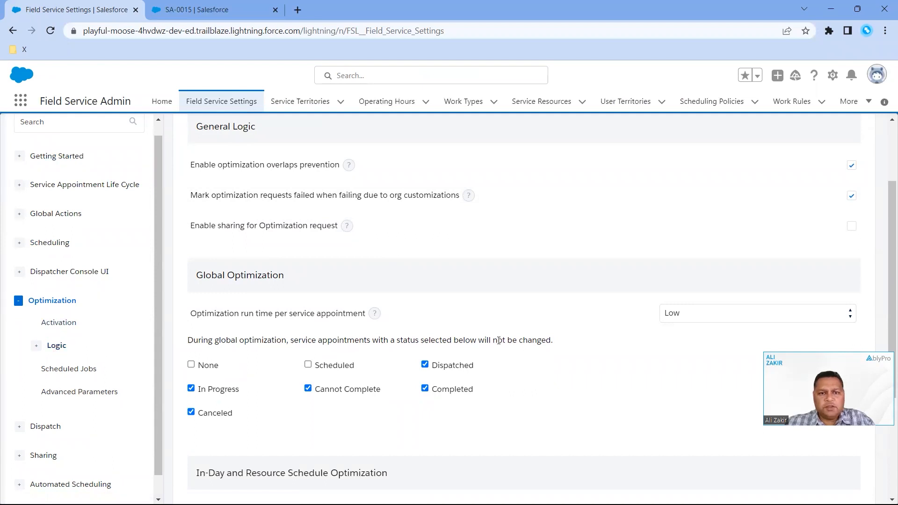
scroll(499, 340, up, 2)
Expand the Optimization job among the optimization scheduled jobs and compare its One Time and Recurring frequency options
click(340, 181)
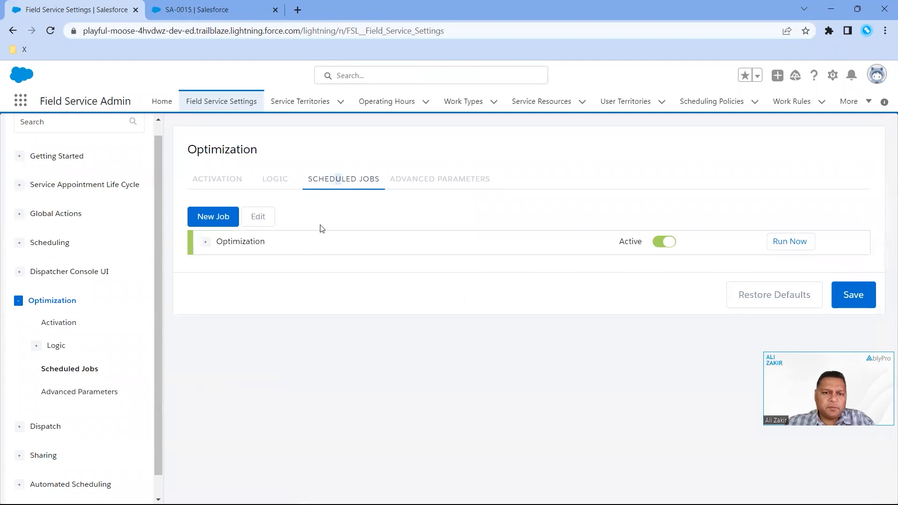
click(204, 245)
scroll(648, 425, down, 1)
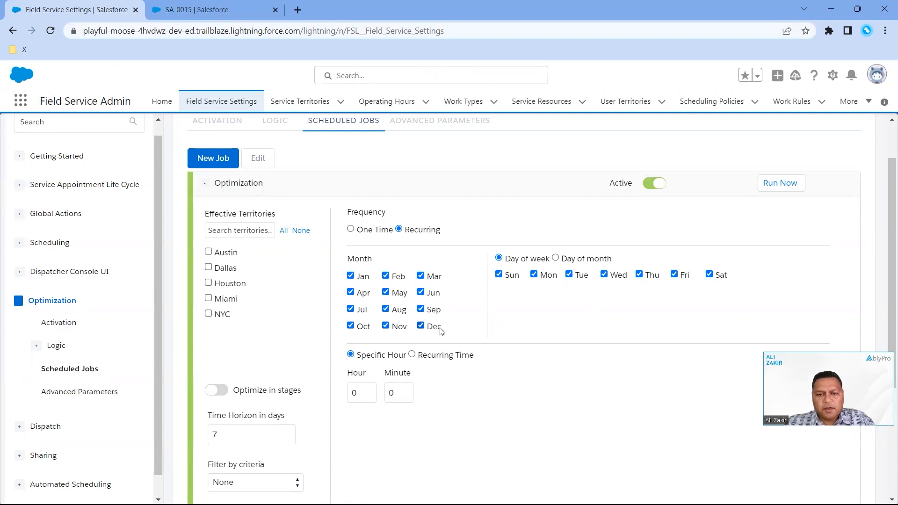
click(351, 230)
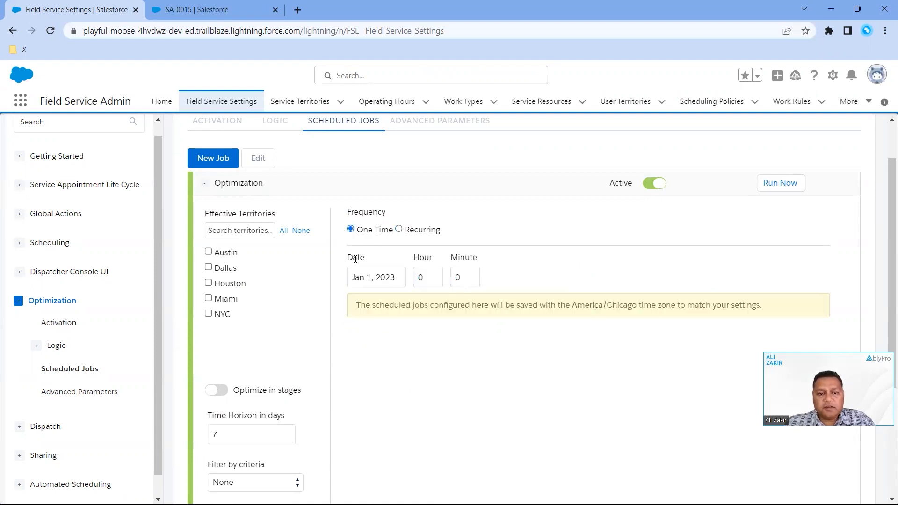
click(399, 229)
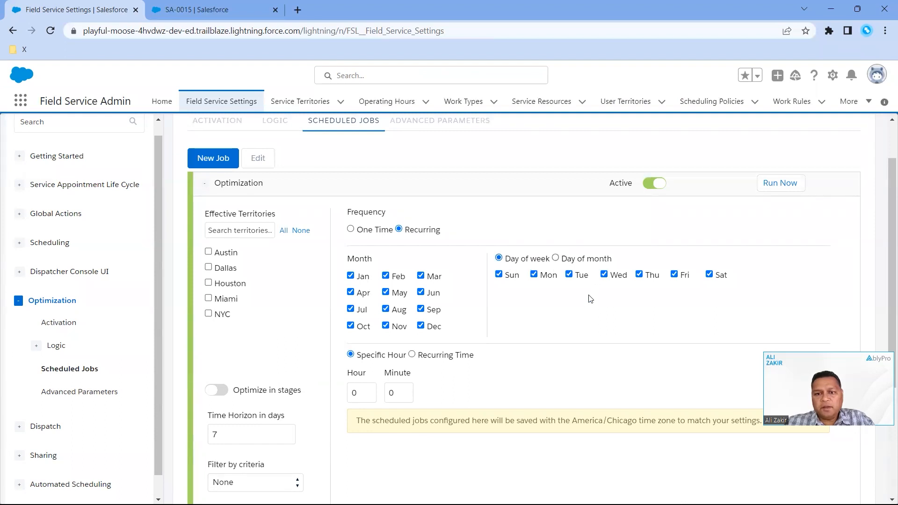
Examine the Optimization job's territories, recurrence, time horizon, filter criteria, scheduling policy and email recipient settings
scroll(586, 302, down, 1)
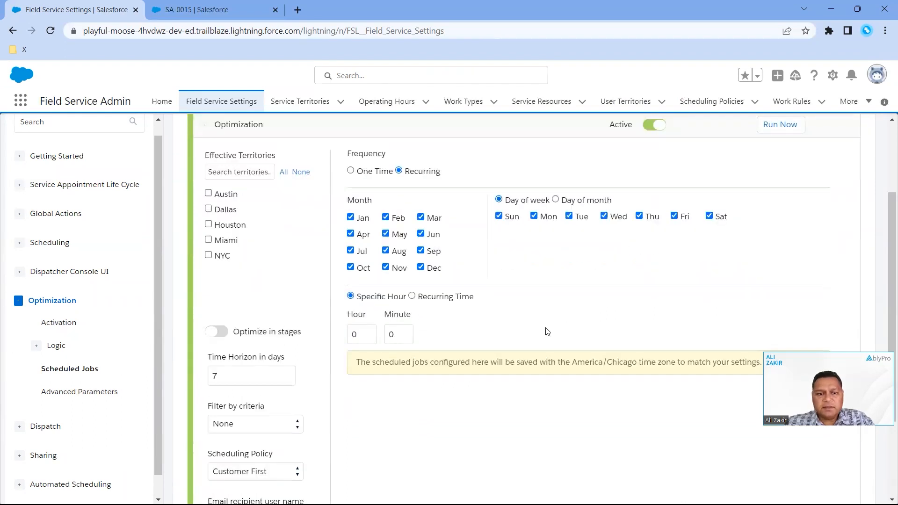
scroll(546, 333, down, 1)
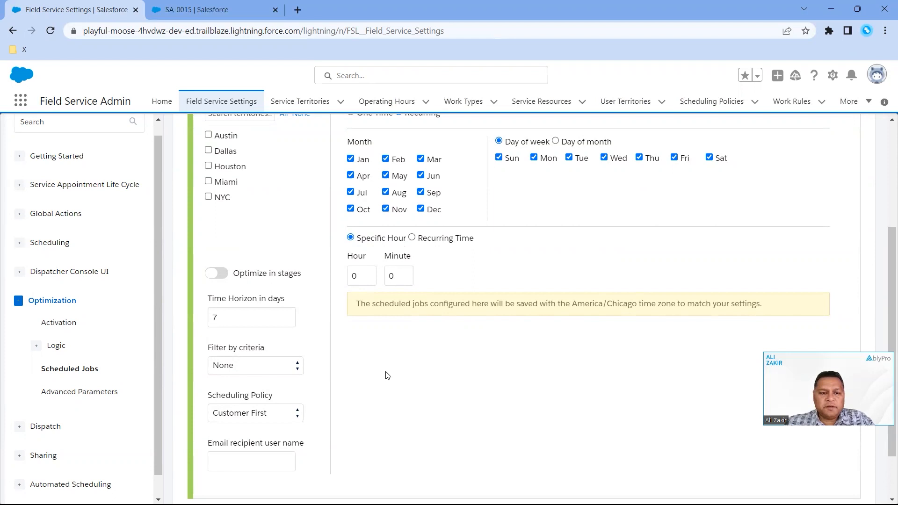
scroll(307, 337, down, 1)
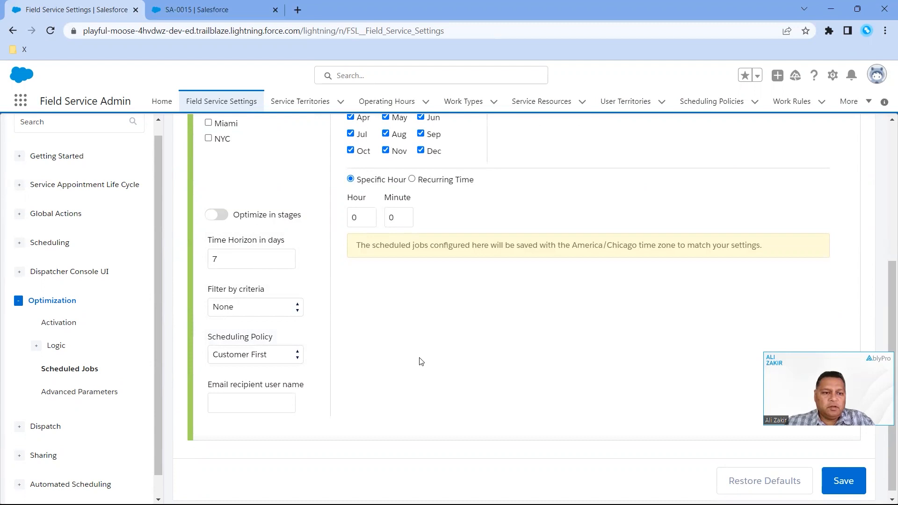
scroll(420, 361, up, 4)
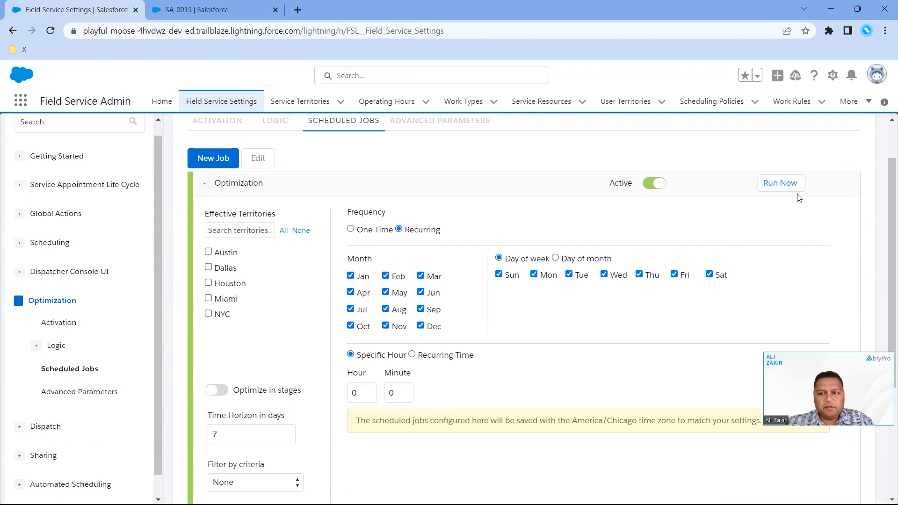
scroll(734, 288, down, 4)
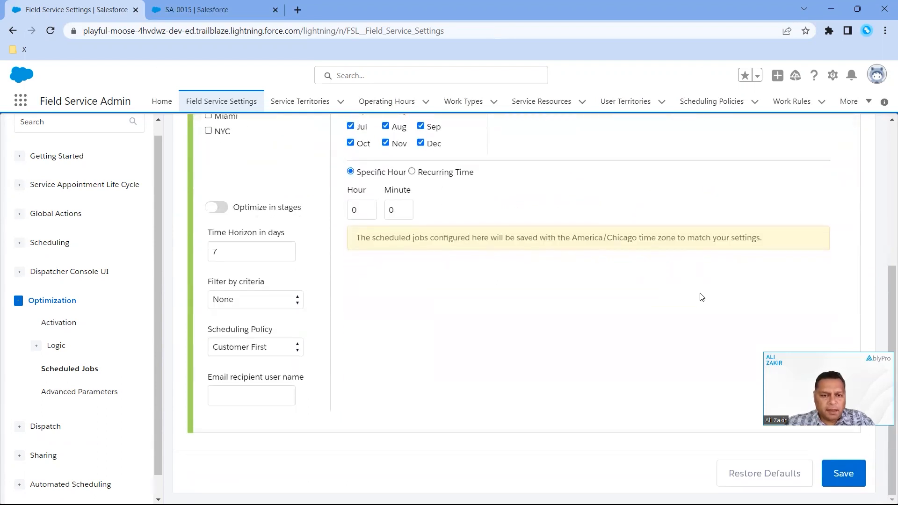
scroll(701, 295, up, 1)
scroll(700, 290, up, 2)
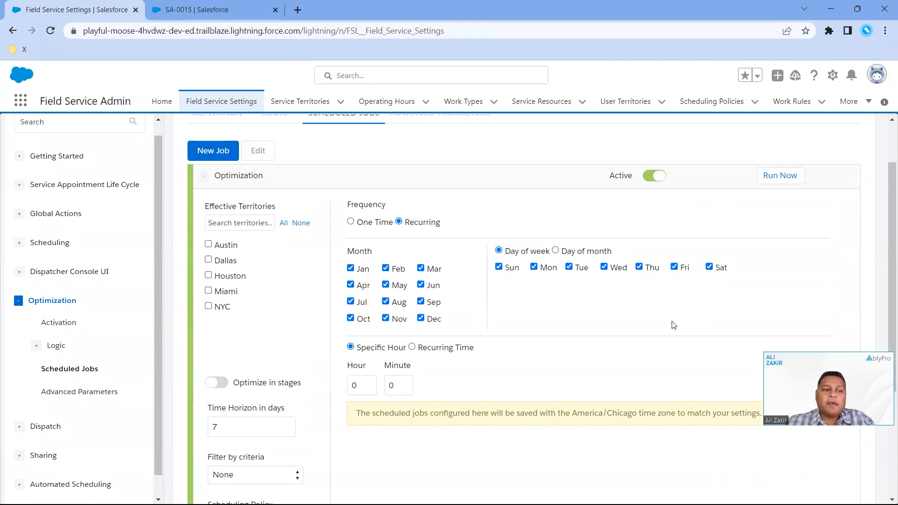
scroll(391, 408, down, 3)
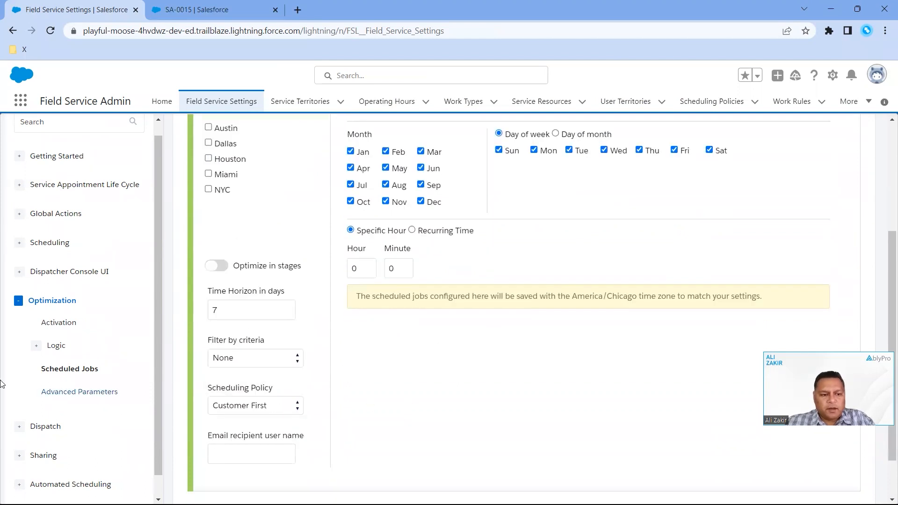
Look over the Dispatch settings categories, and collapse the Optimization and Dispatch groups
click(19, 426)
scroll(126, 415, down, 2)
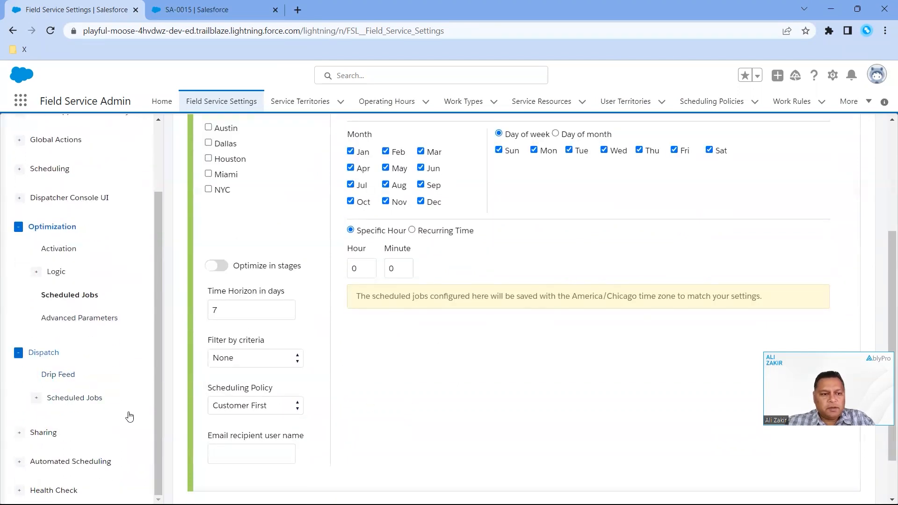
scroll(131, 421, up, 2)
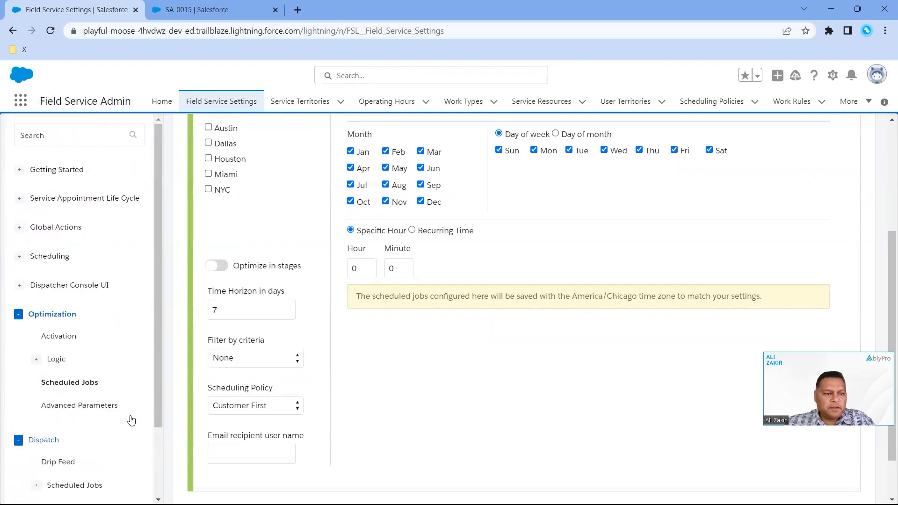
click(18, 315)
click(20, 342)
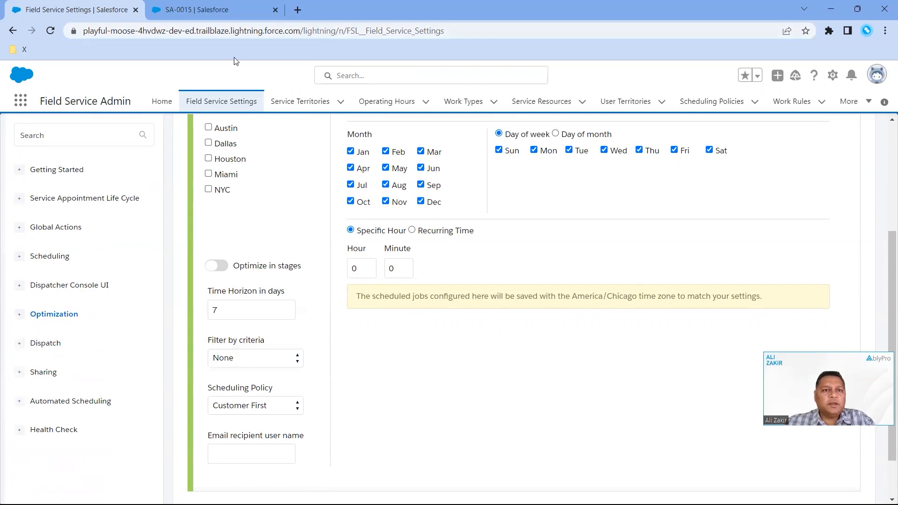
Switch from the browser to the slide presentation and advance from the Demo slide to the questions slide
key(ctrl+Tab)
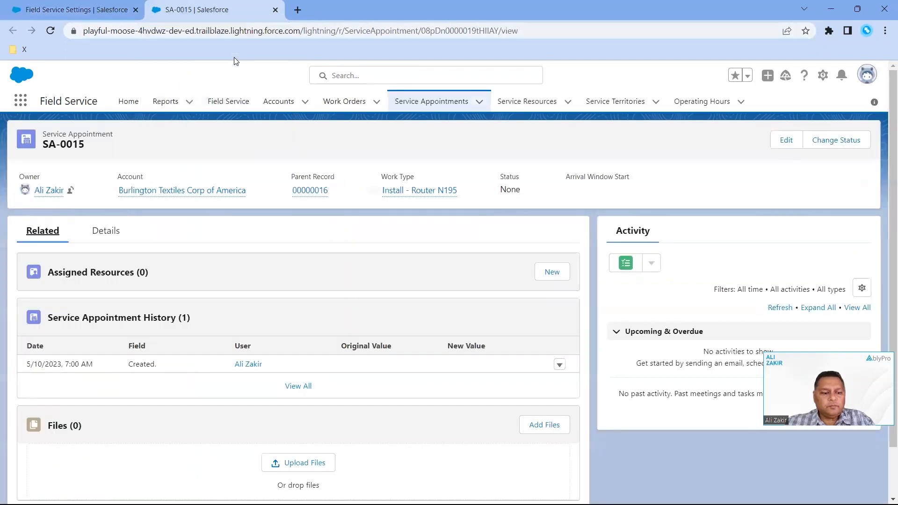
key(alt+Tab)
key(alt+Tab)
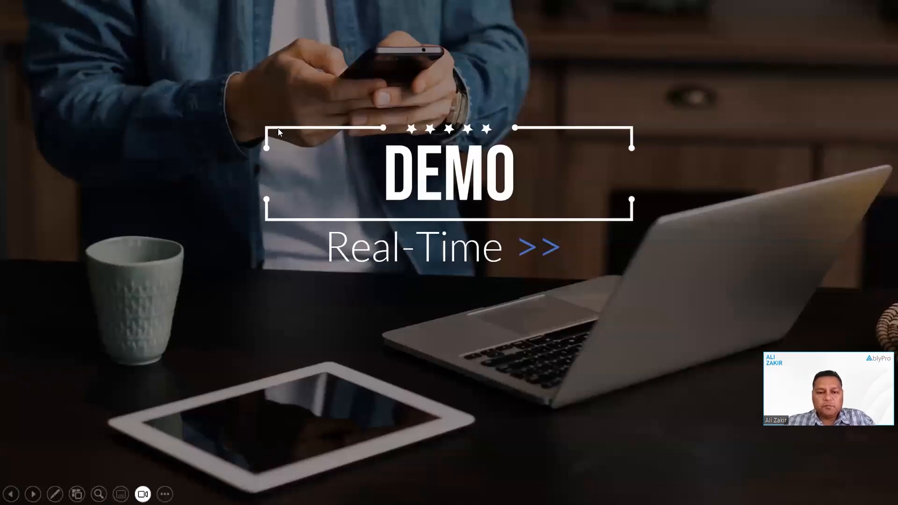
click(278, 128)
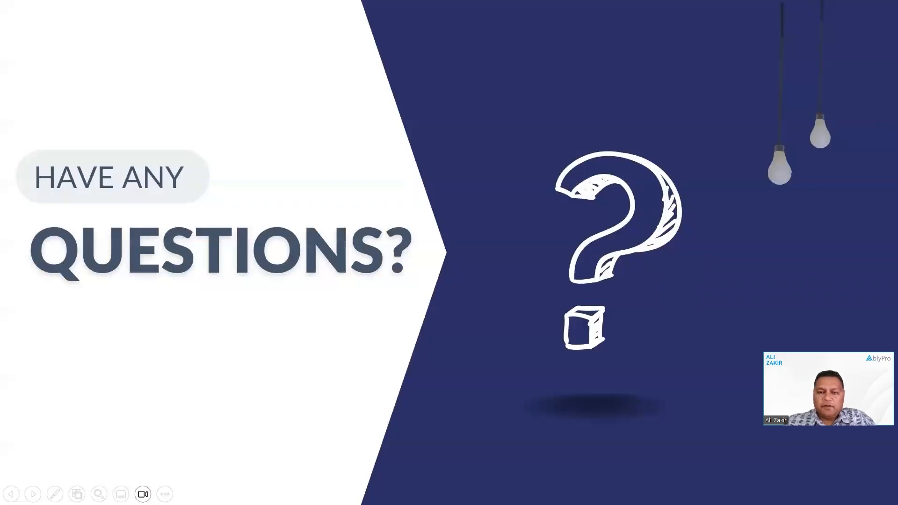